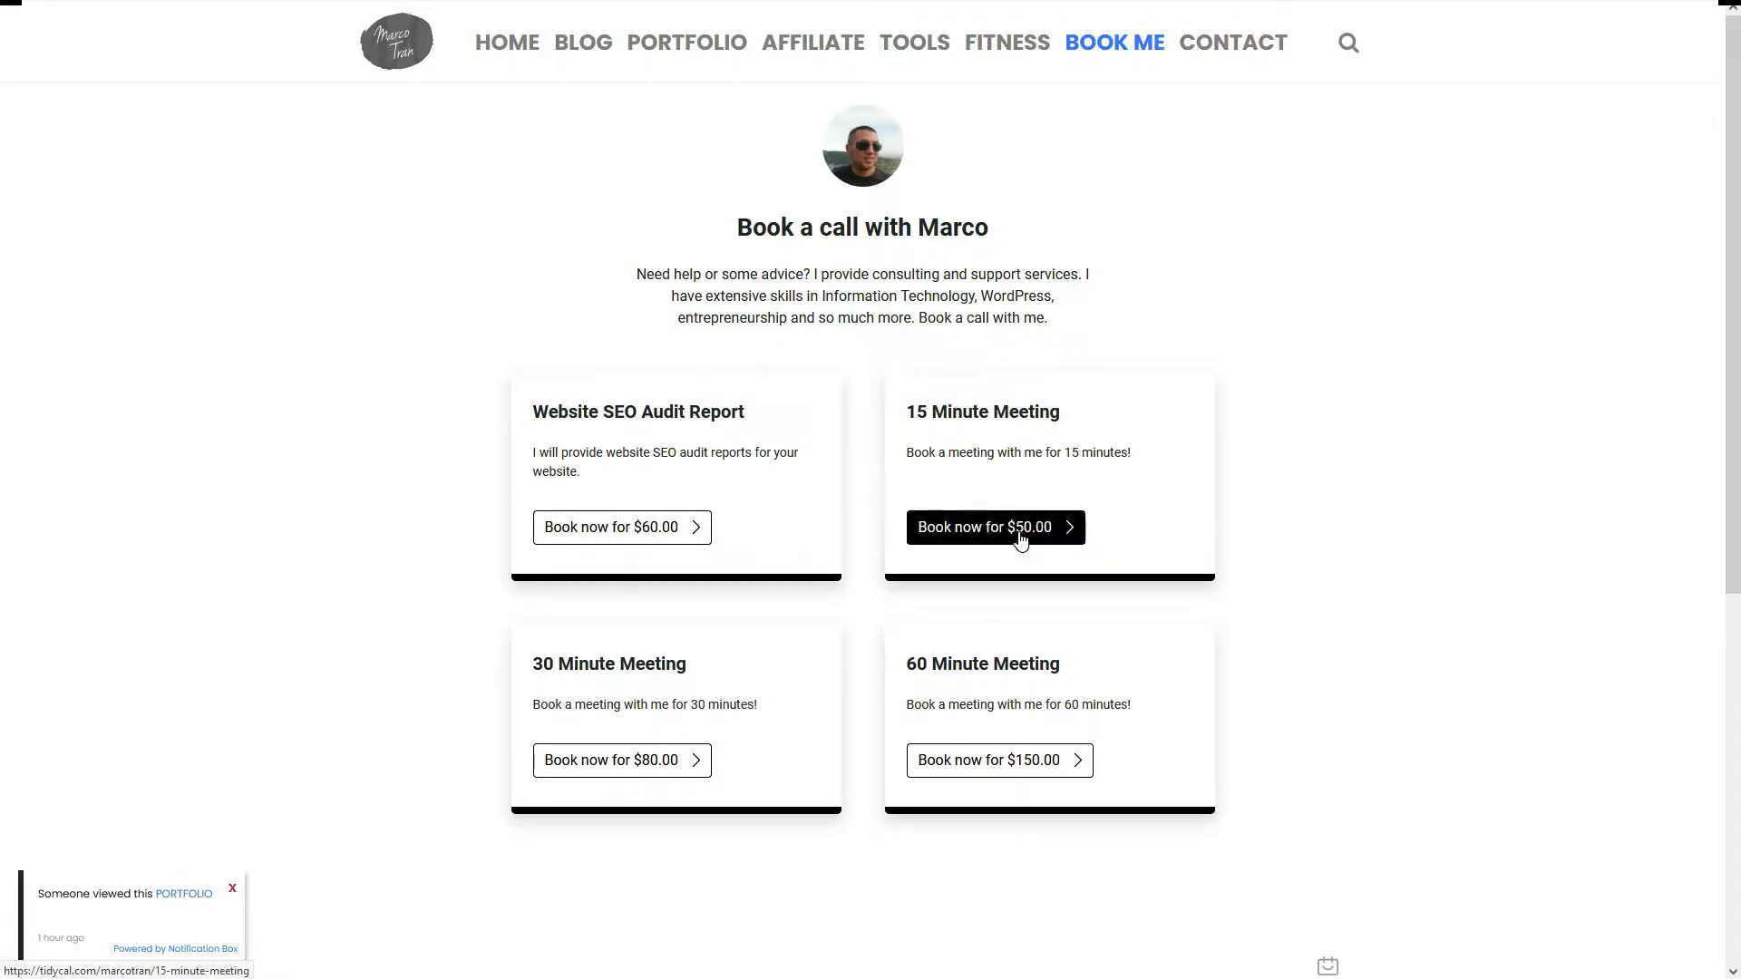
Start booking the $50 15 Minute Meeting for September 15 at the 9:00 am slot.
{"action": "left_click", "coordinate": [941, 535]}
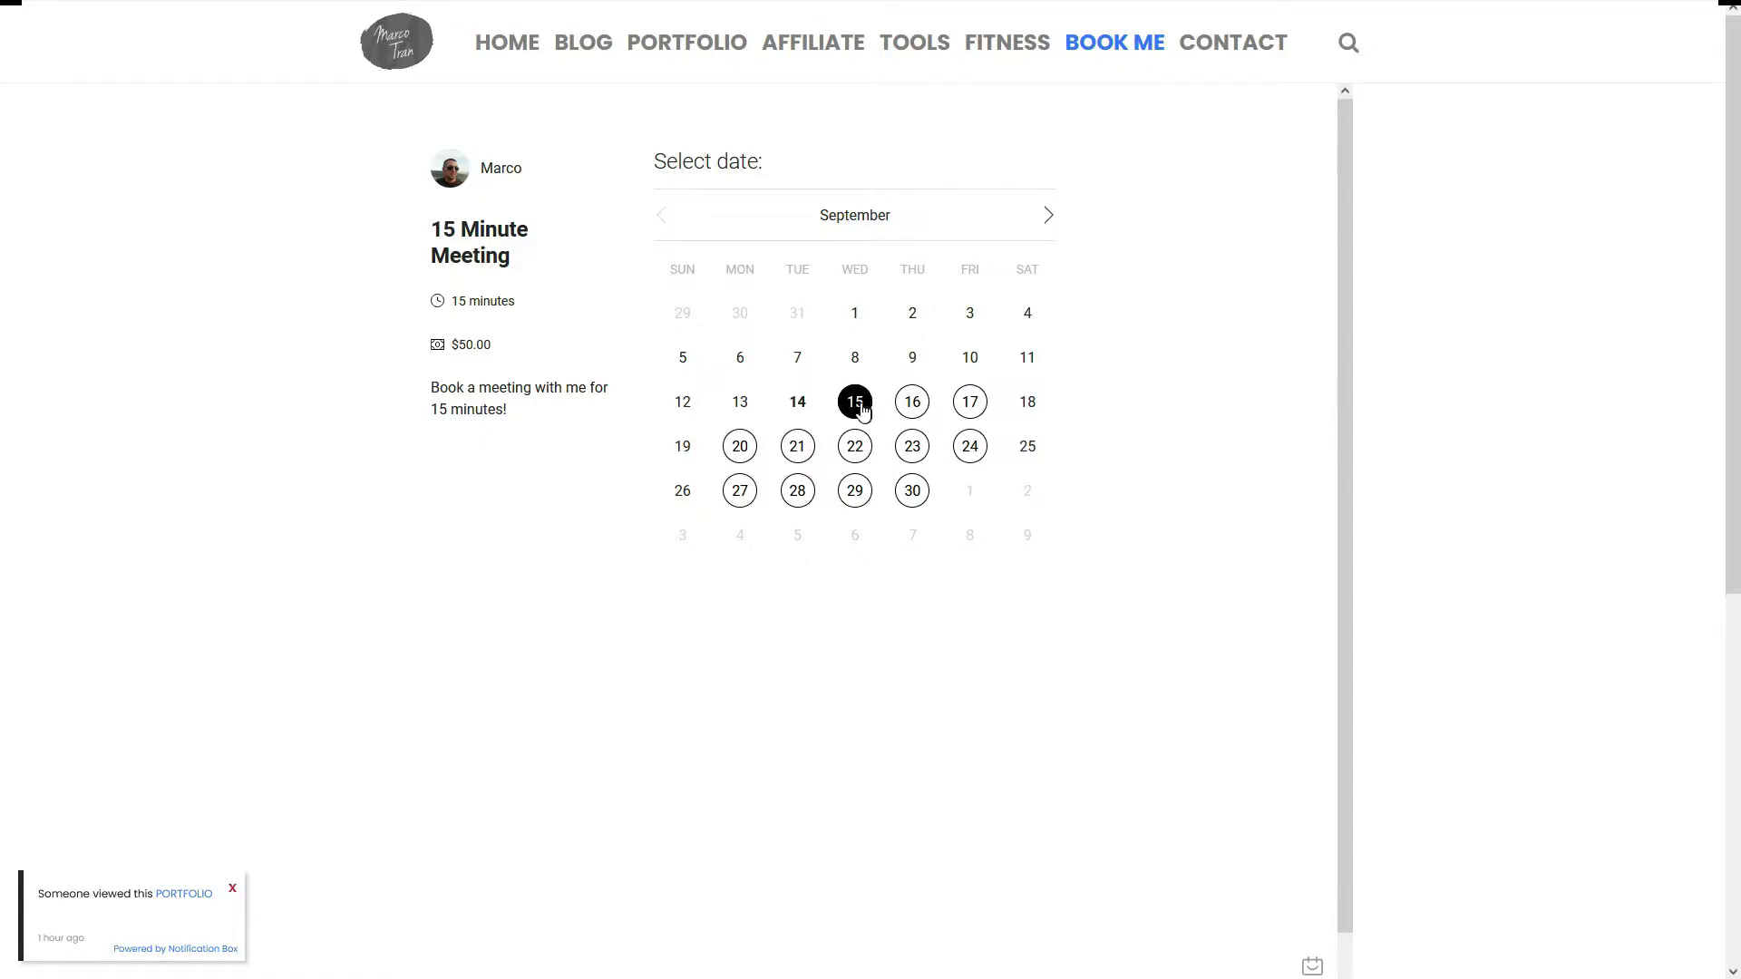
{"action": "left_click", "coordinate": [861, 408]}
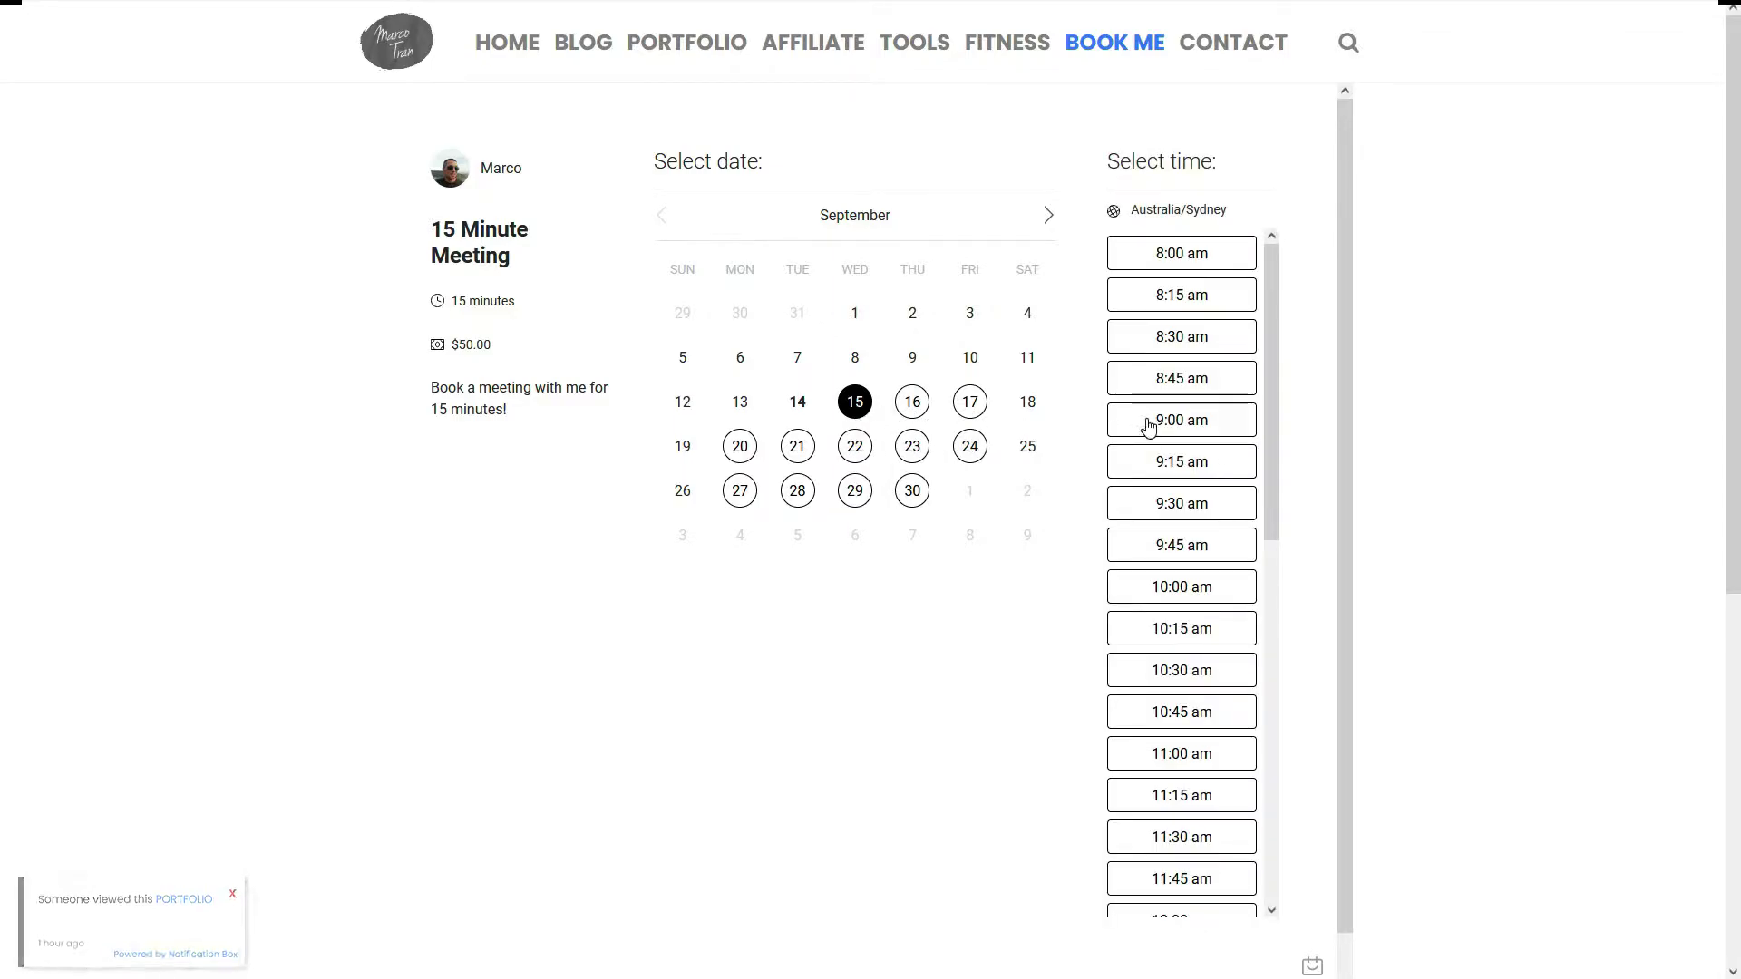
{"action": "left_click", "coordinate": [1151, 420]}
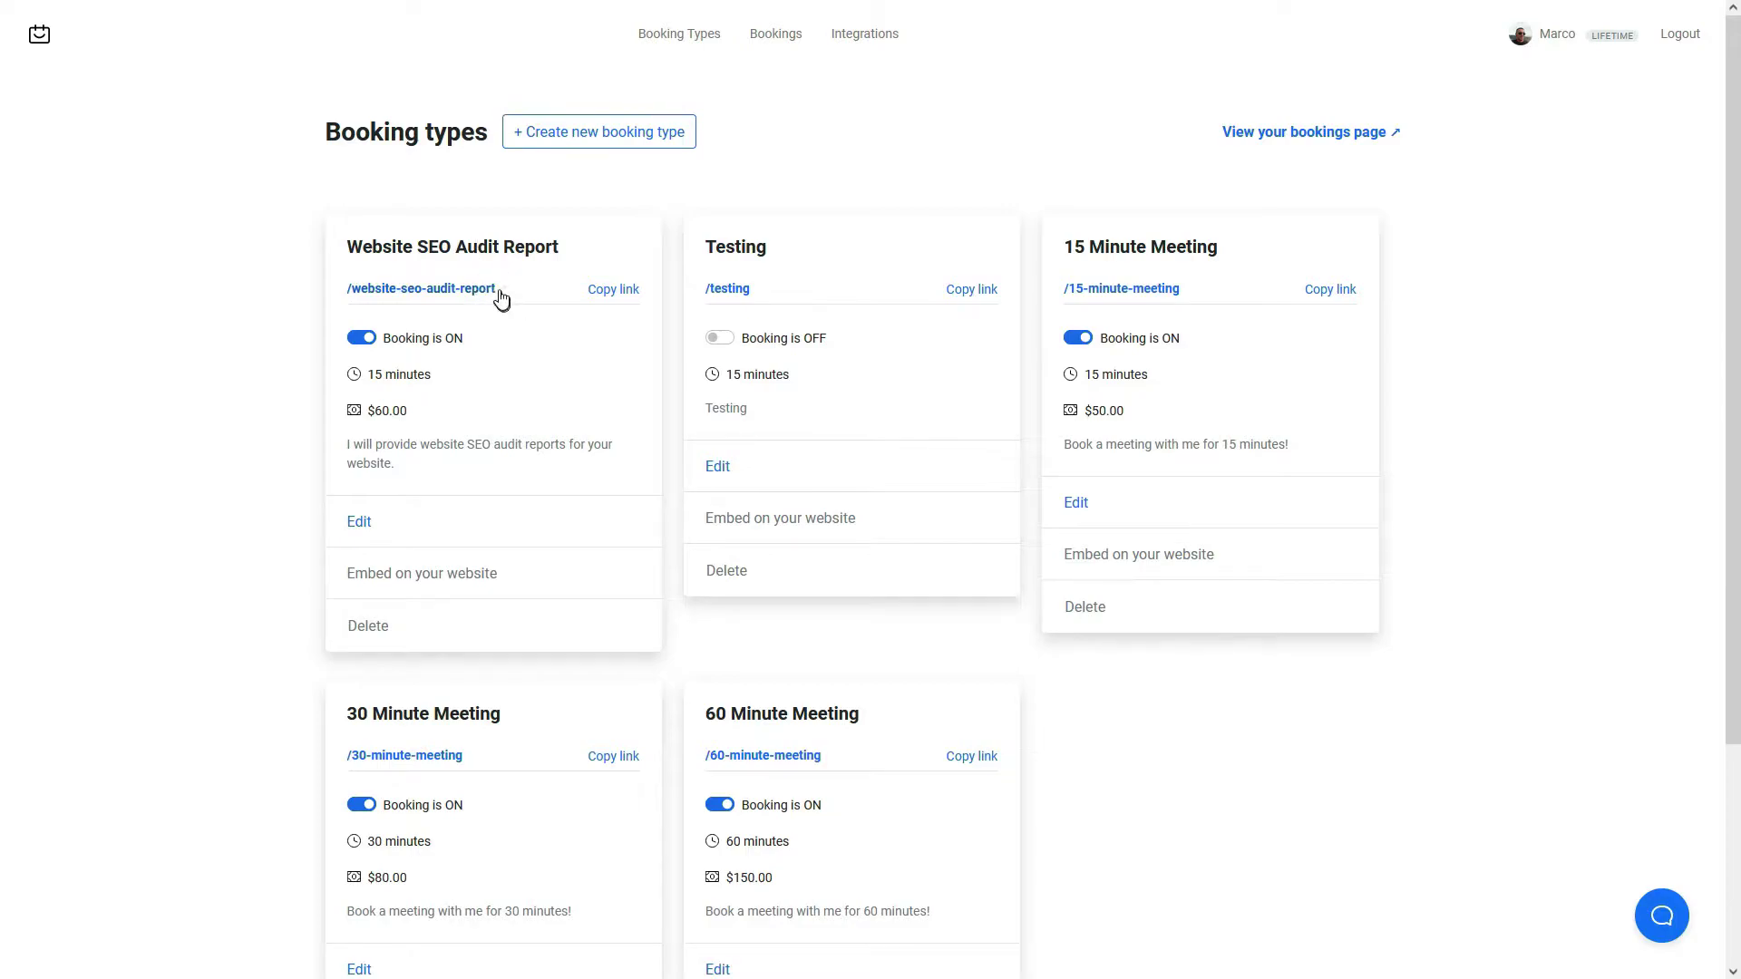
{"action": "left_click", "coordinate": [357, 524]}
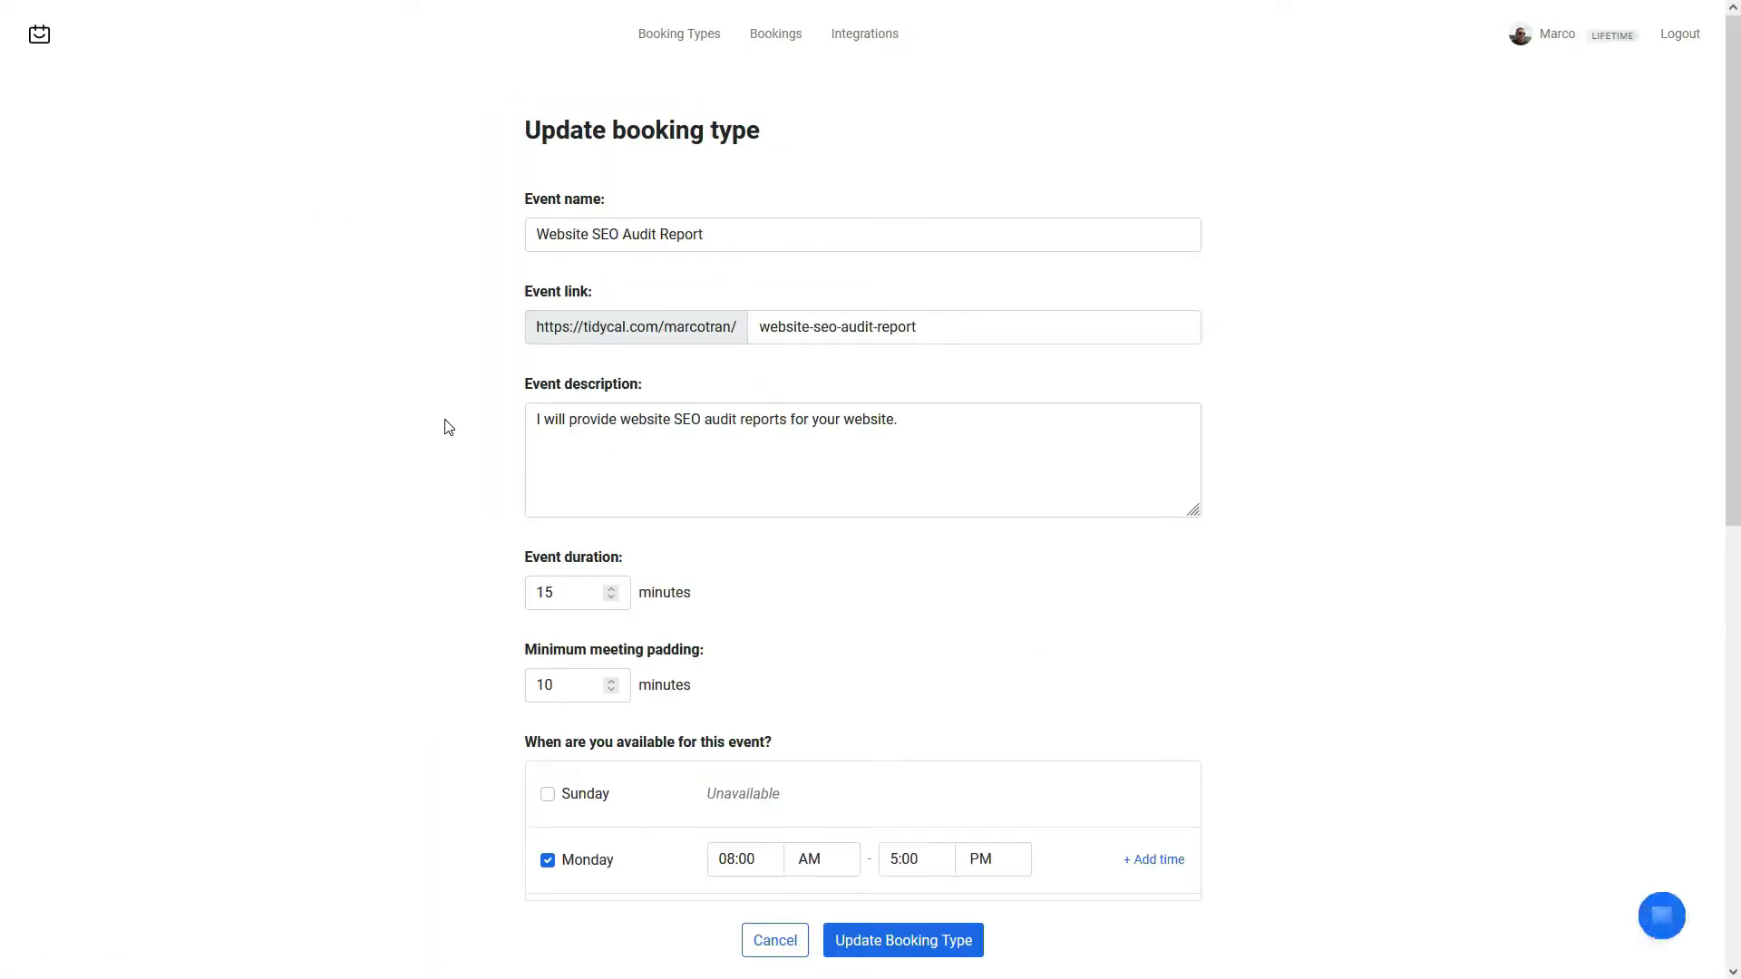
{"action": "scroll", "coordinate": [445, 426], "scroll_direction": "down", "scroll_amount": 3}
{"action": "scroll", "coordinate": [445, 426], "scroll_direction": "down", "scroll_amount": 5}
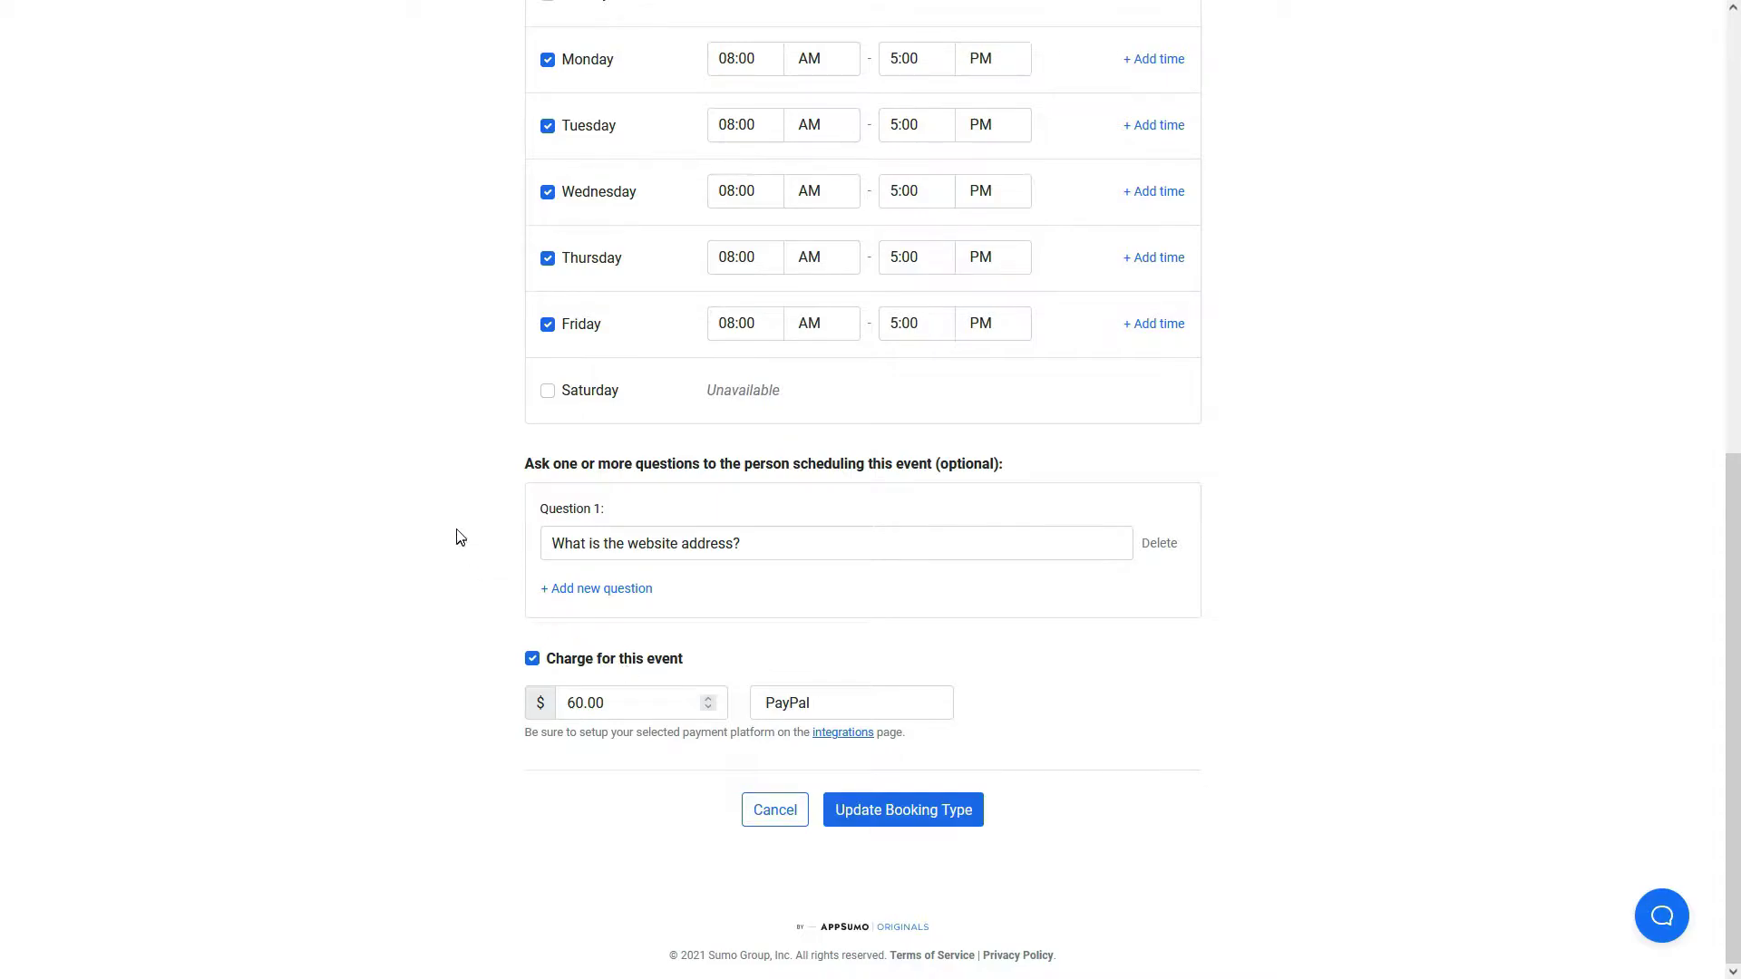
{"action": "scroll", "coordinate": [456, 535], "scroll_direction": "up", "scroll_amount": 8}
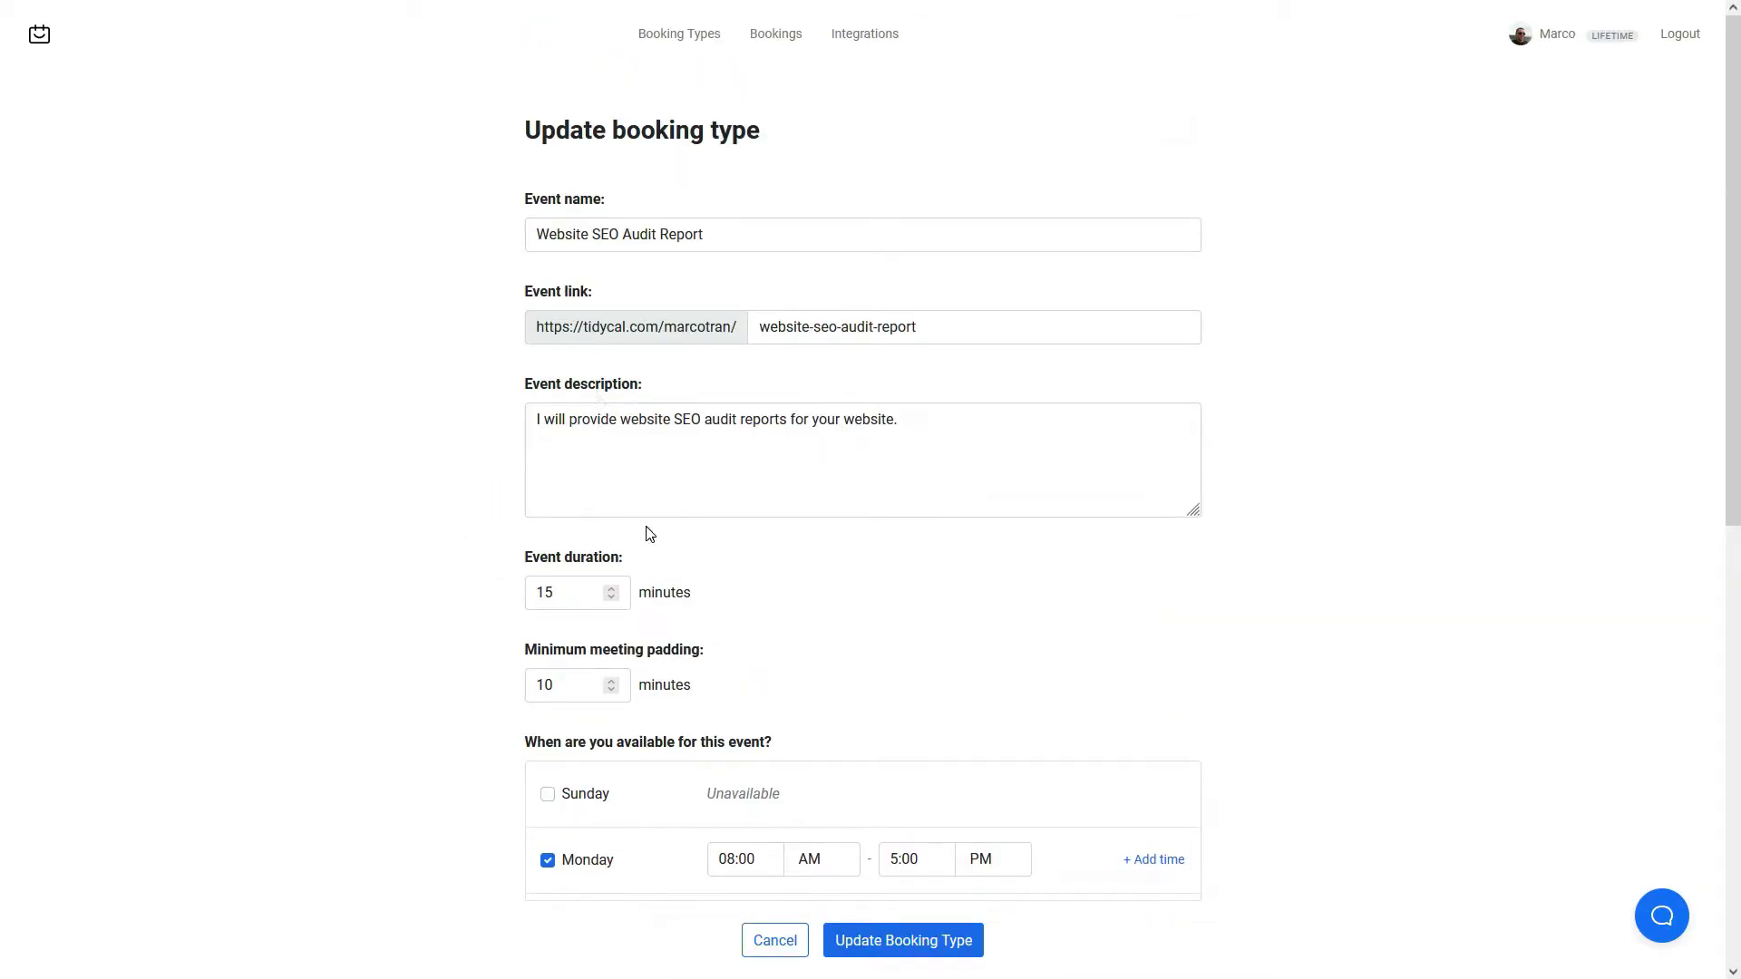
{"action": "scroll", "coordinate": [650, 534], "scroll_direction": "down", "scroll_amount": 4}
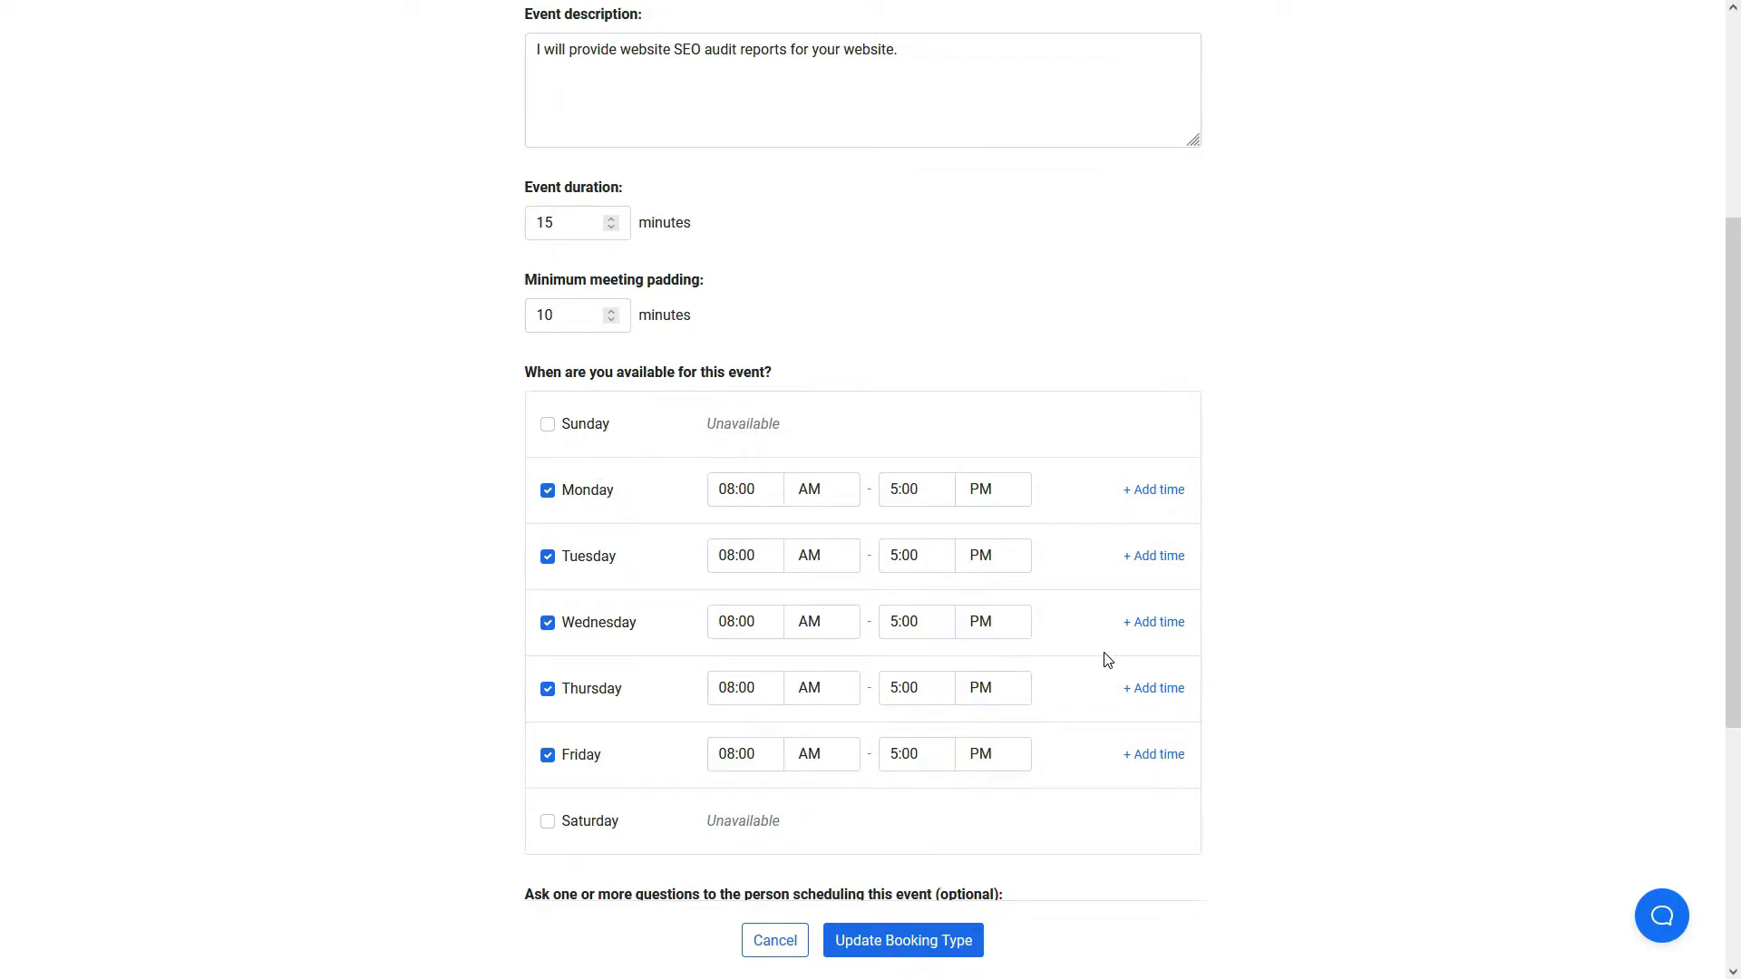
{"action": "scroll", "coordinate": [1107, 659], "scroll_direction": "down", "scroll_amount": 4}
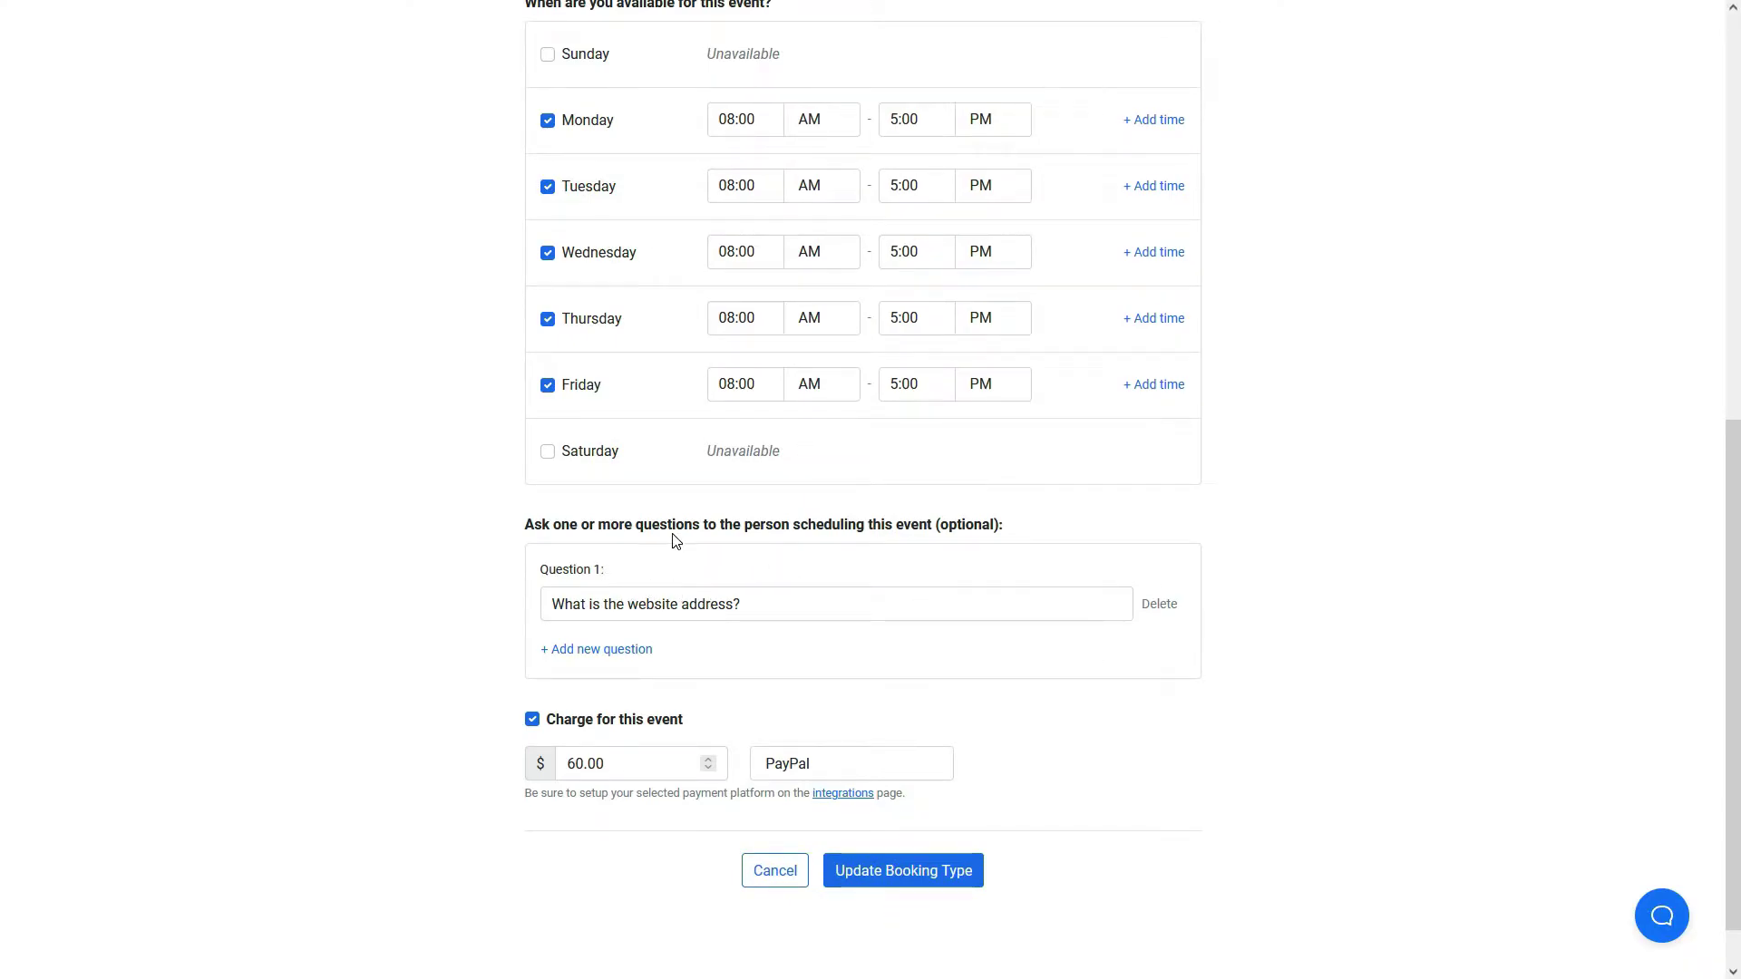
{"action": "scroll", "coordinate": [415, 371], "scroll_direction": "up", "scroll_amount": 8}
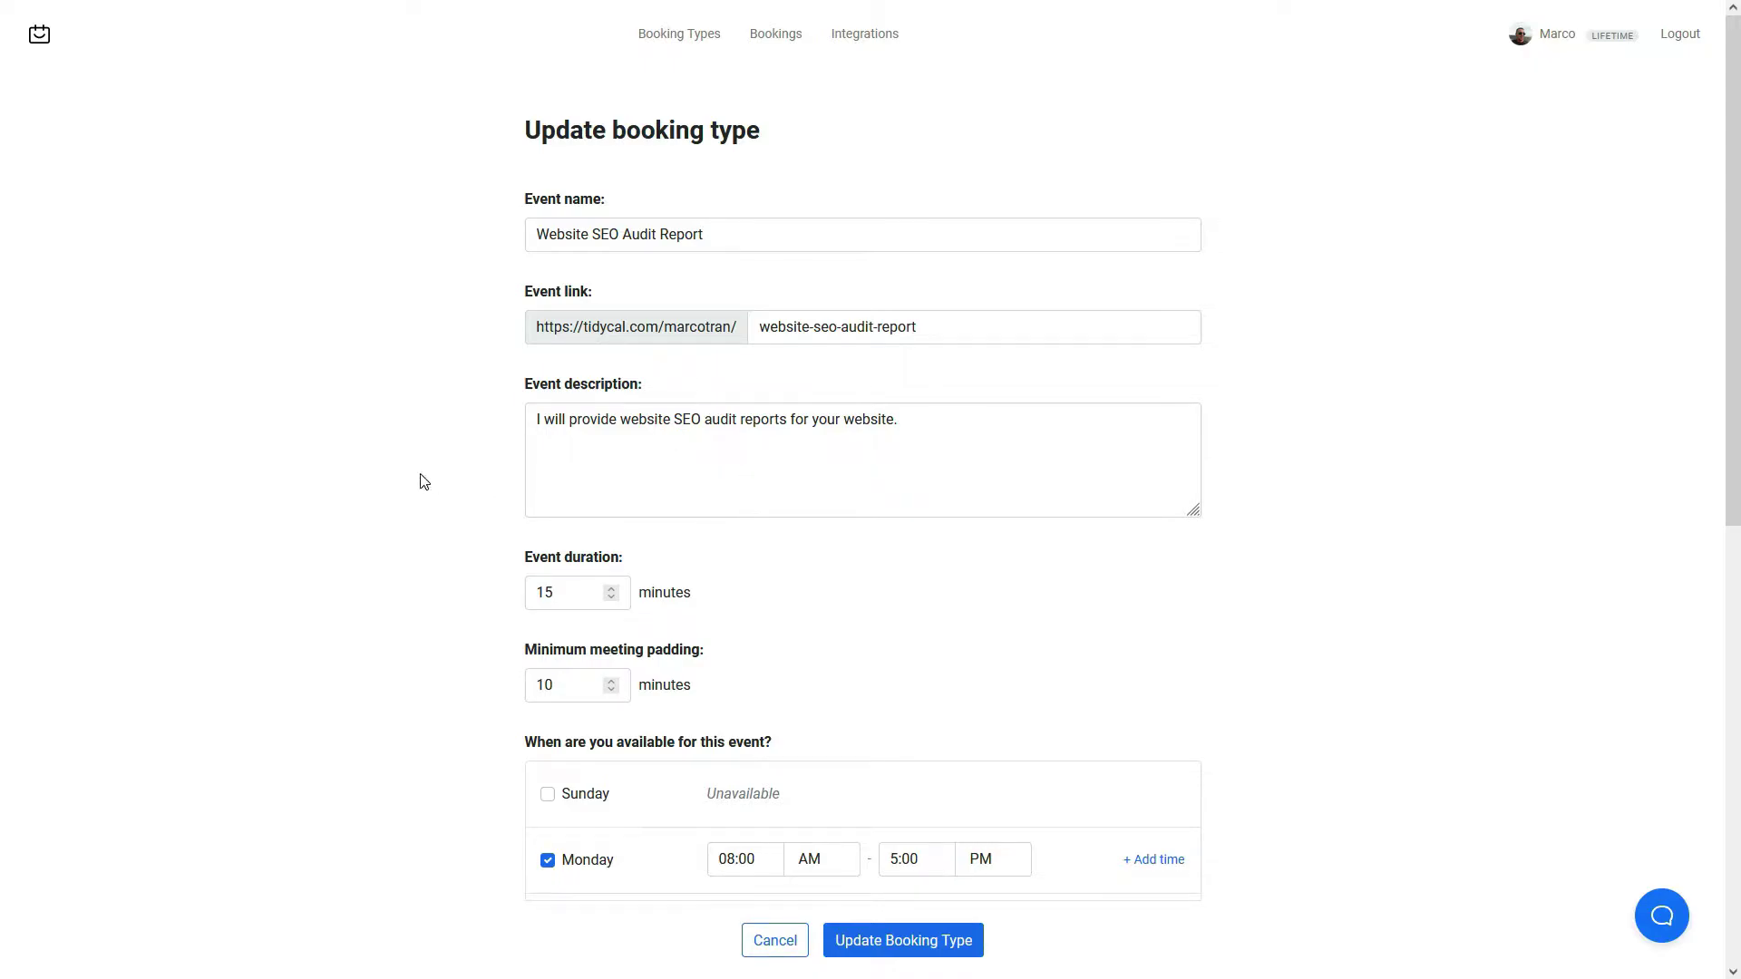
{"action": "scroll", "coordinate": [423, 481], "scroll_direction": "down", "scroll_amount": 9}
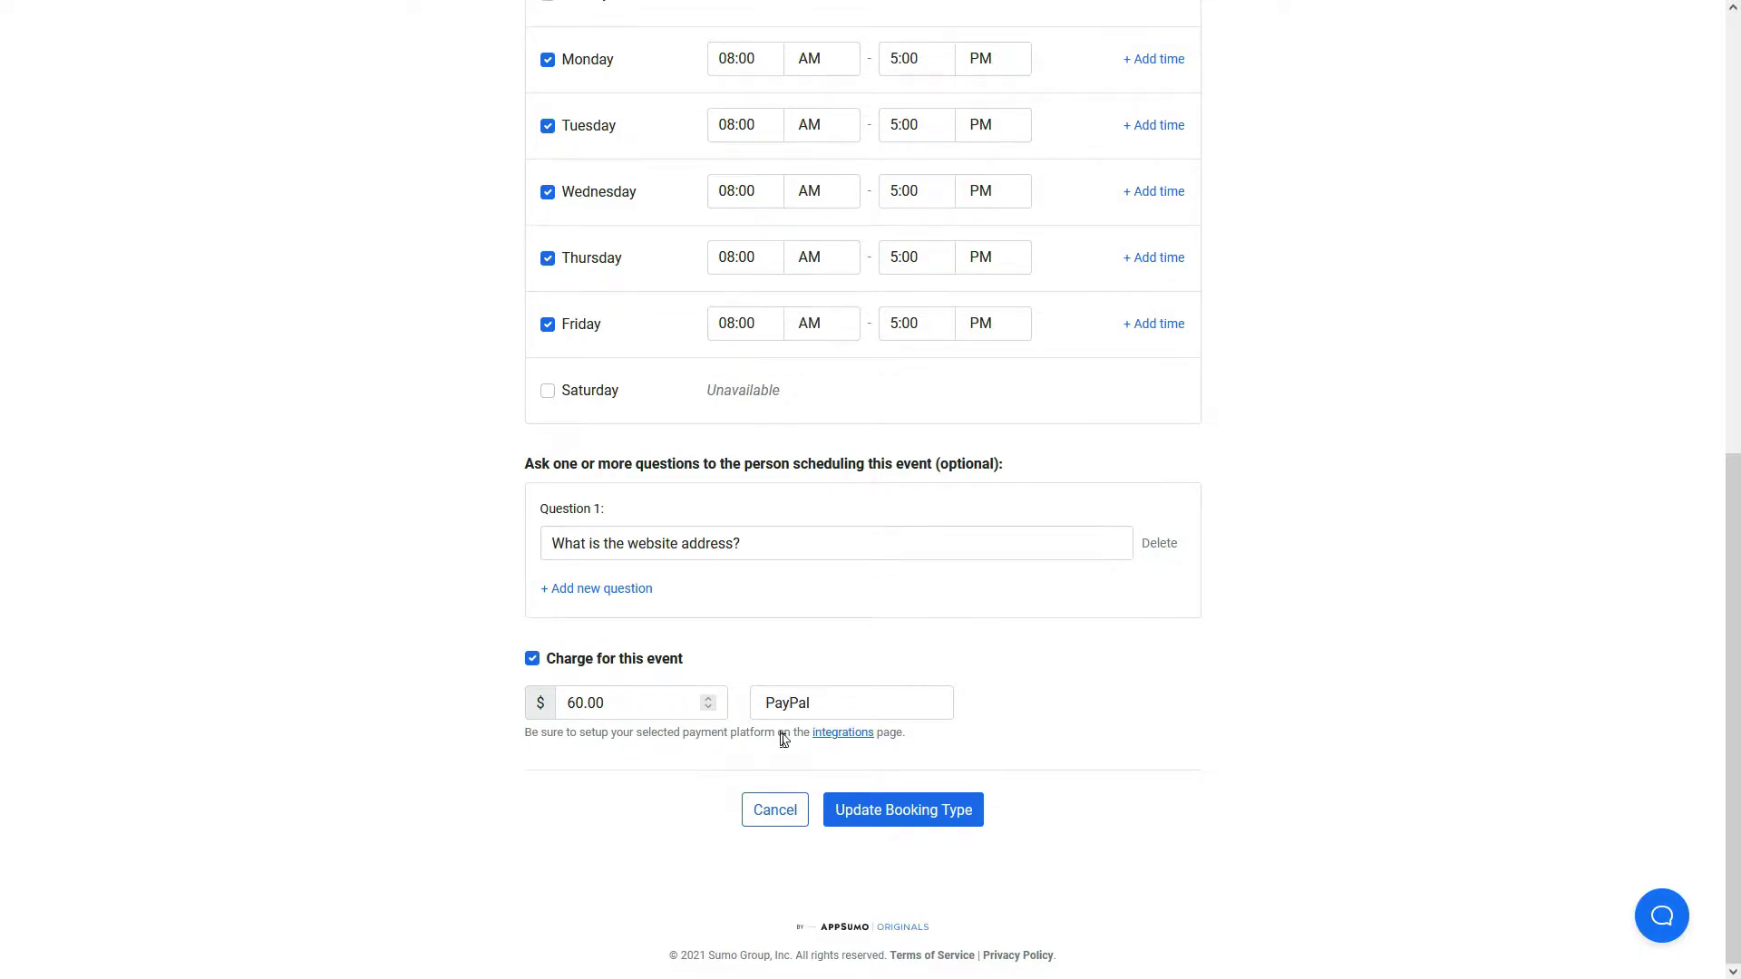
{"action": "left_click", "coordinate": [782, 811]}
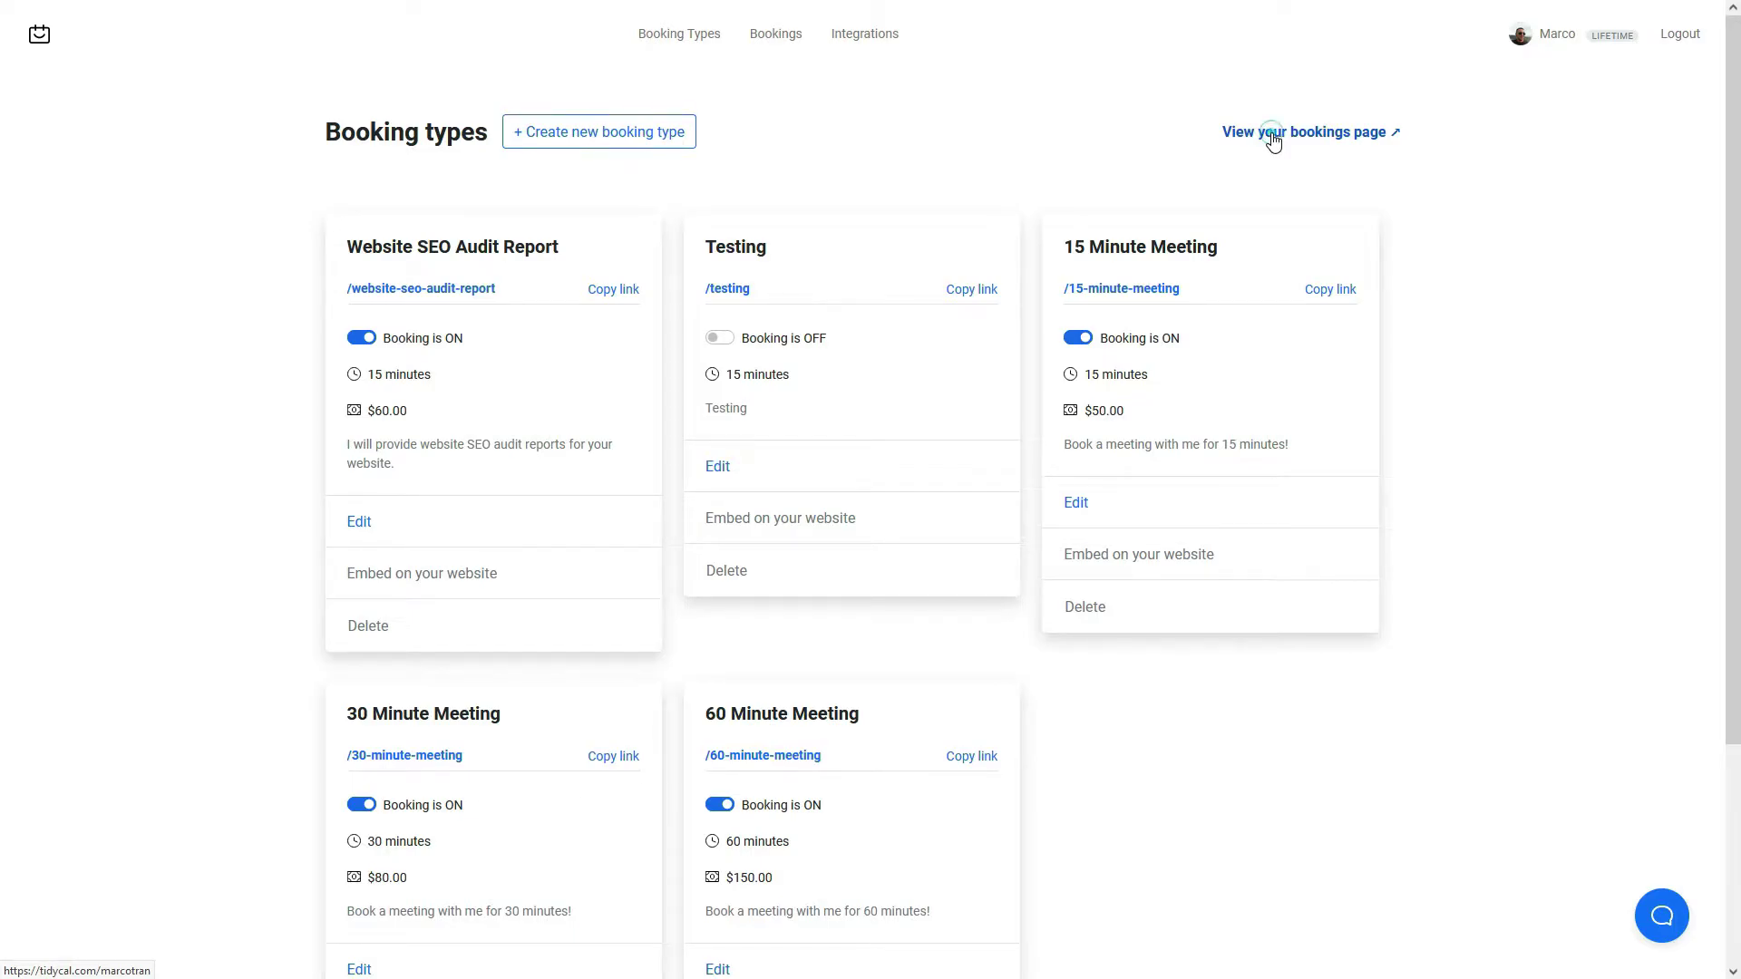
{"action": "left_click", "coordinate": [1273, 136]}
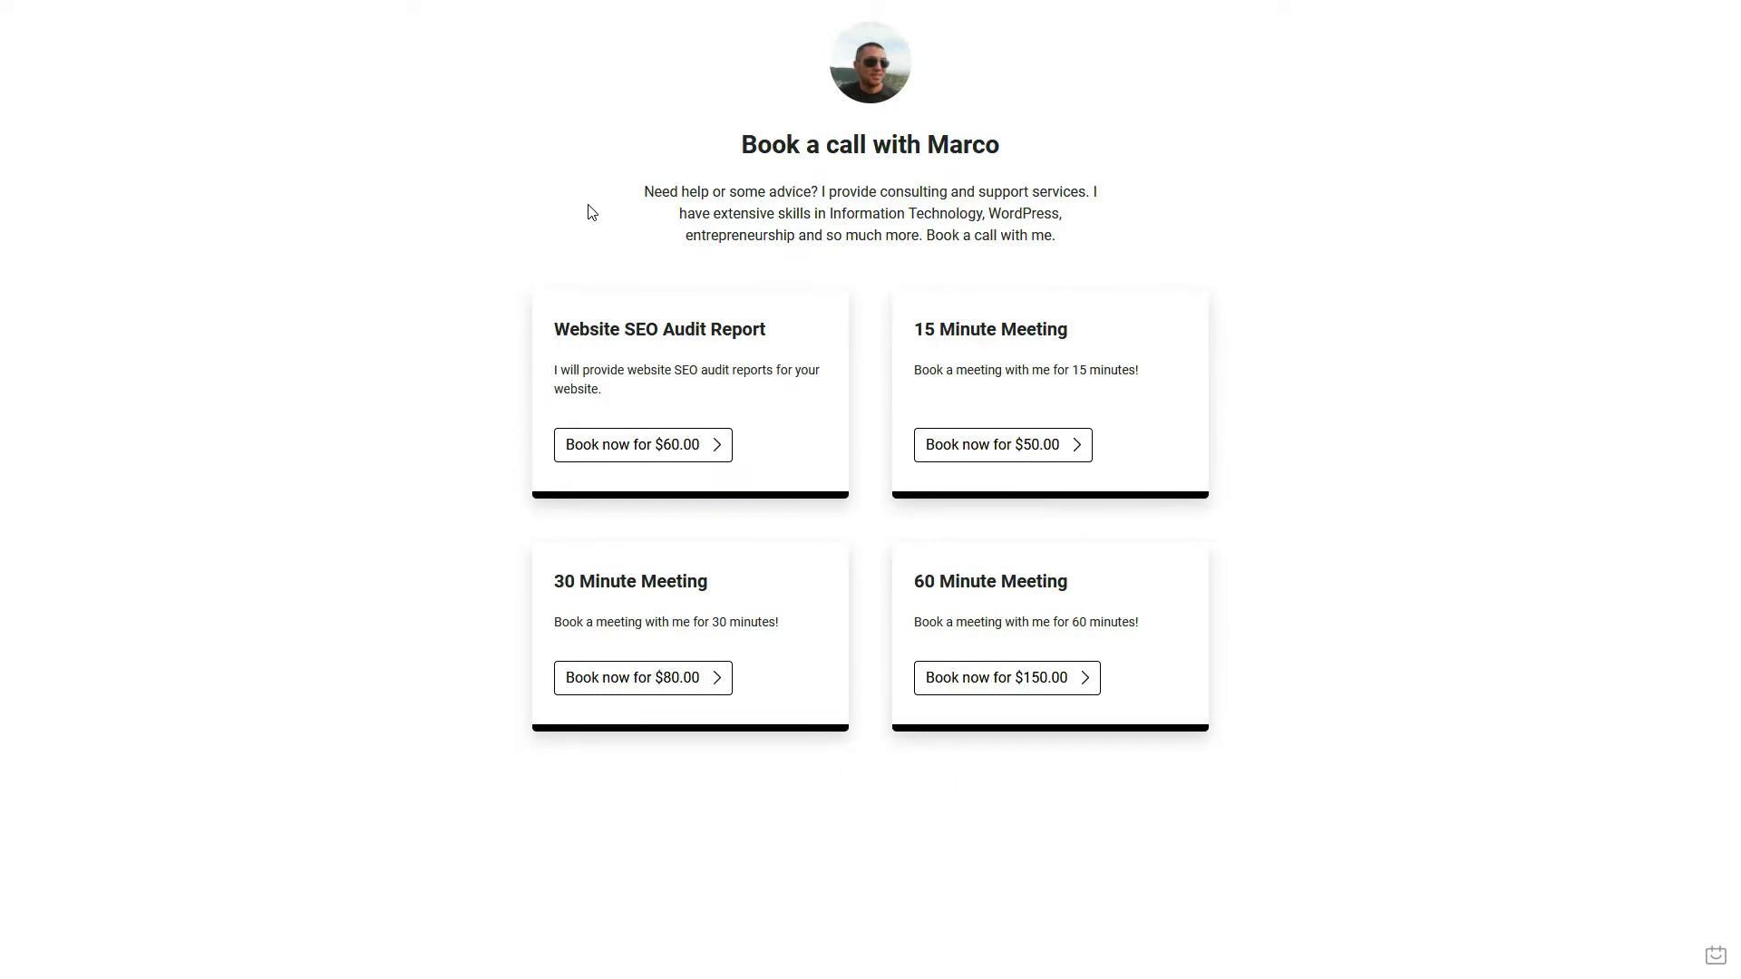
{"action": "left_click", "coordinate": [259, 16]}
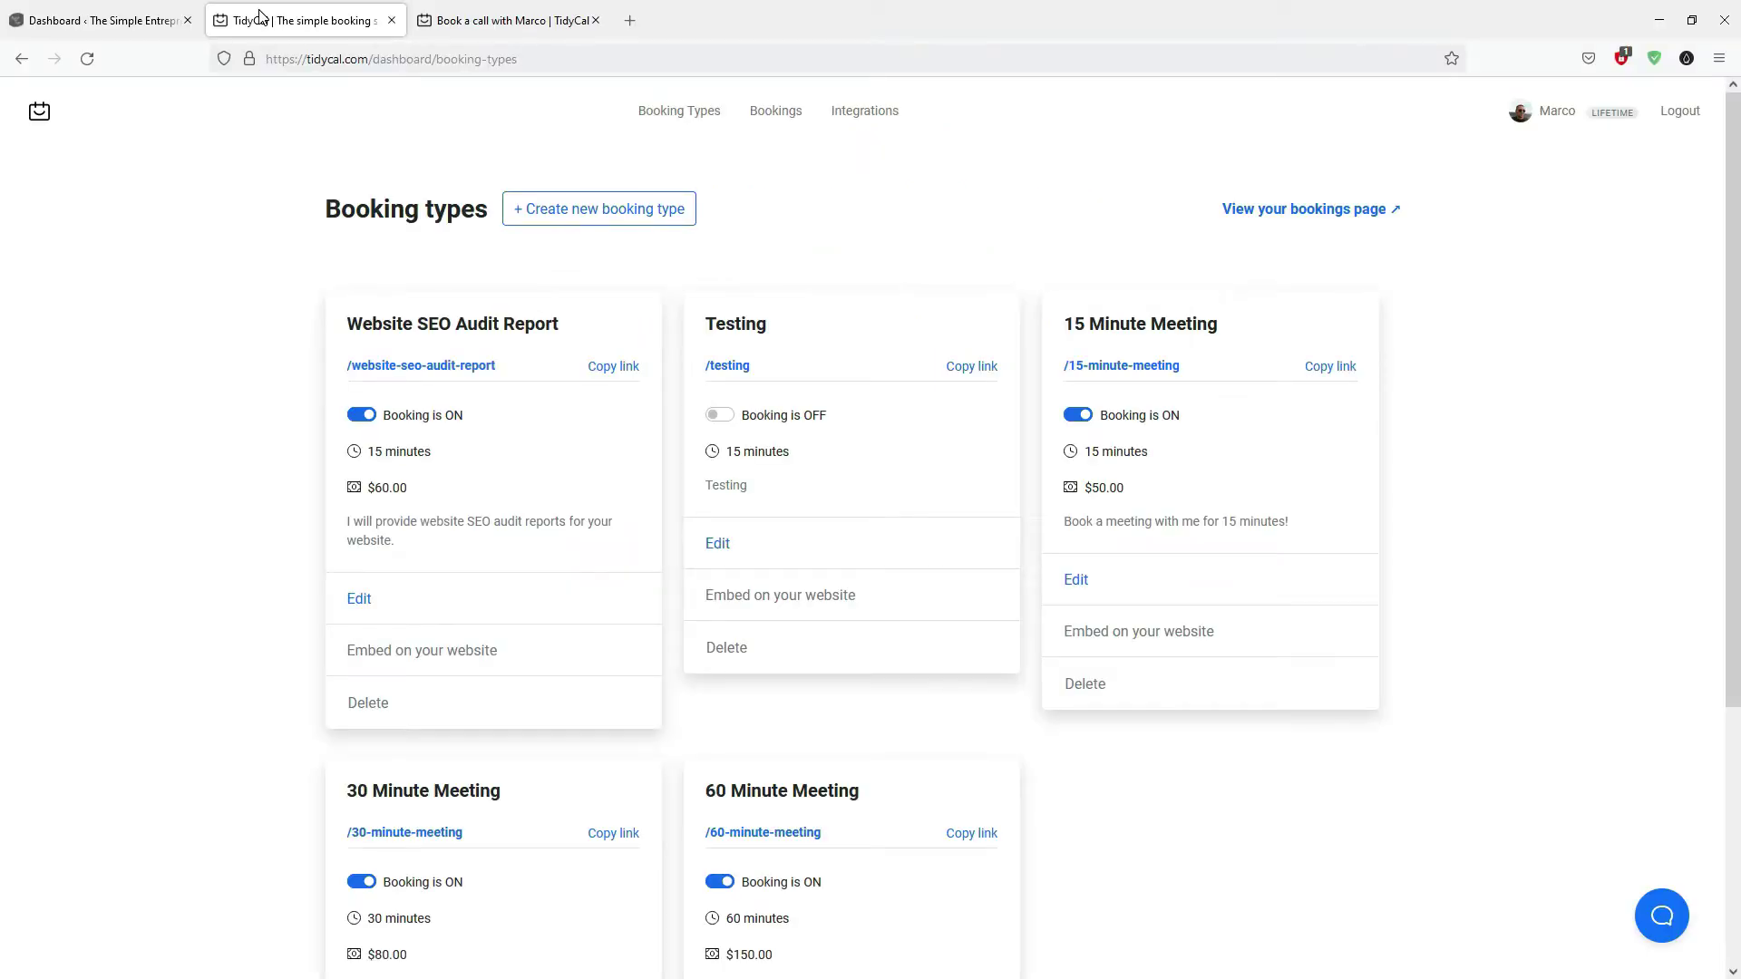
{"action": "scroll", "coordinate": [766, 583], "scroll_direction": "down", "scroll_amount": 3}
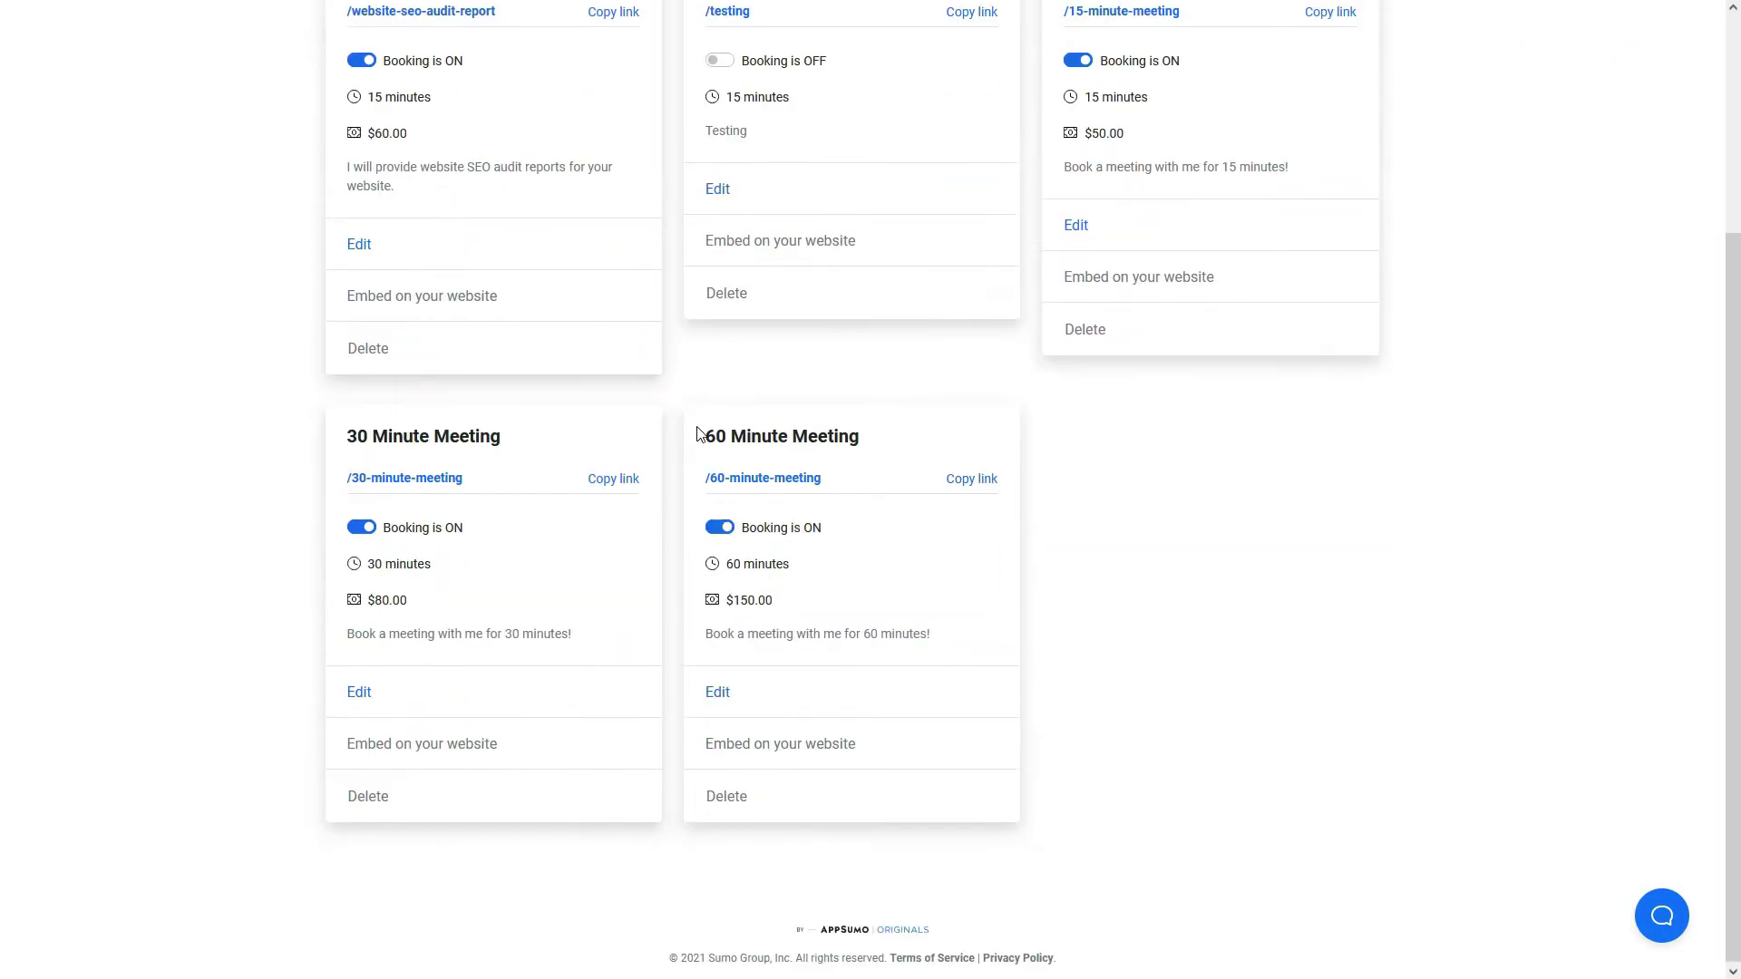
{"action": "scroll", "coordinate": [699, 427], "scroll_direction": "up", "scroll_amount": 3}
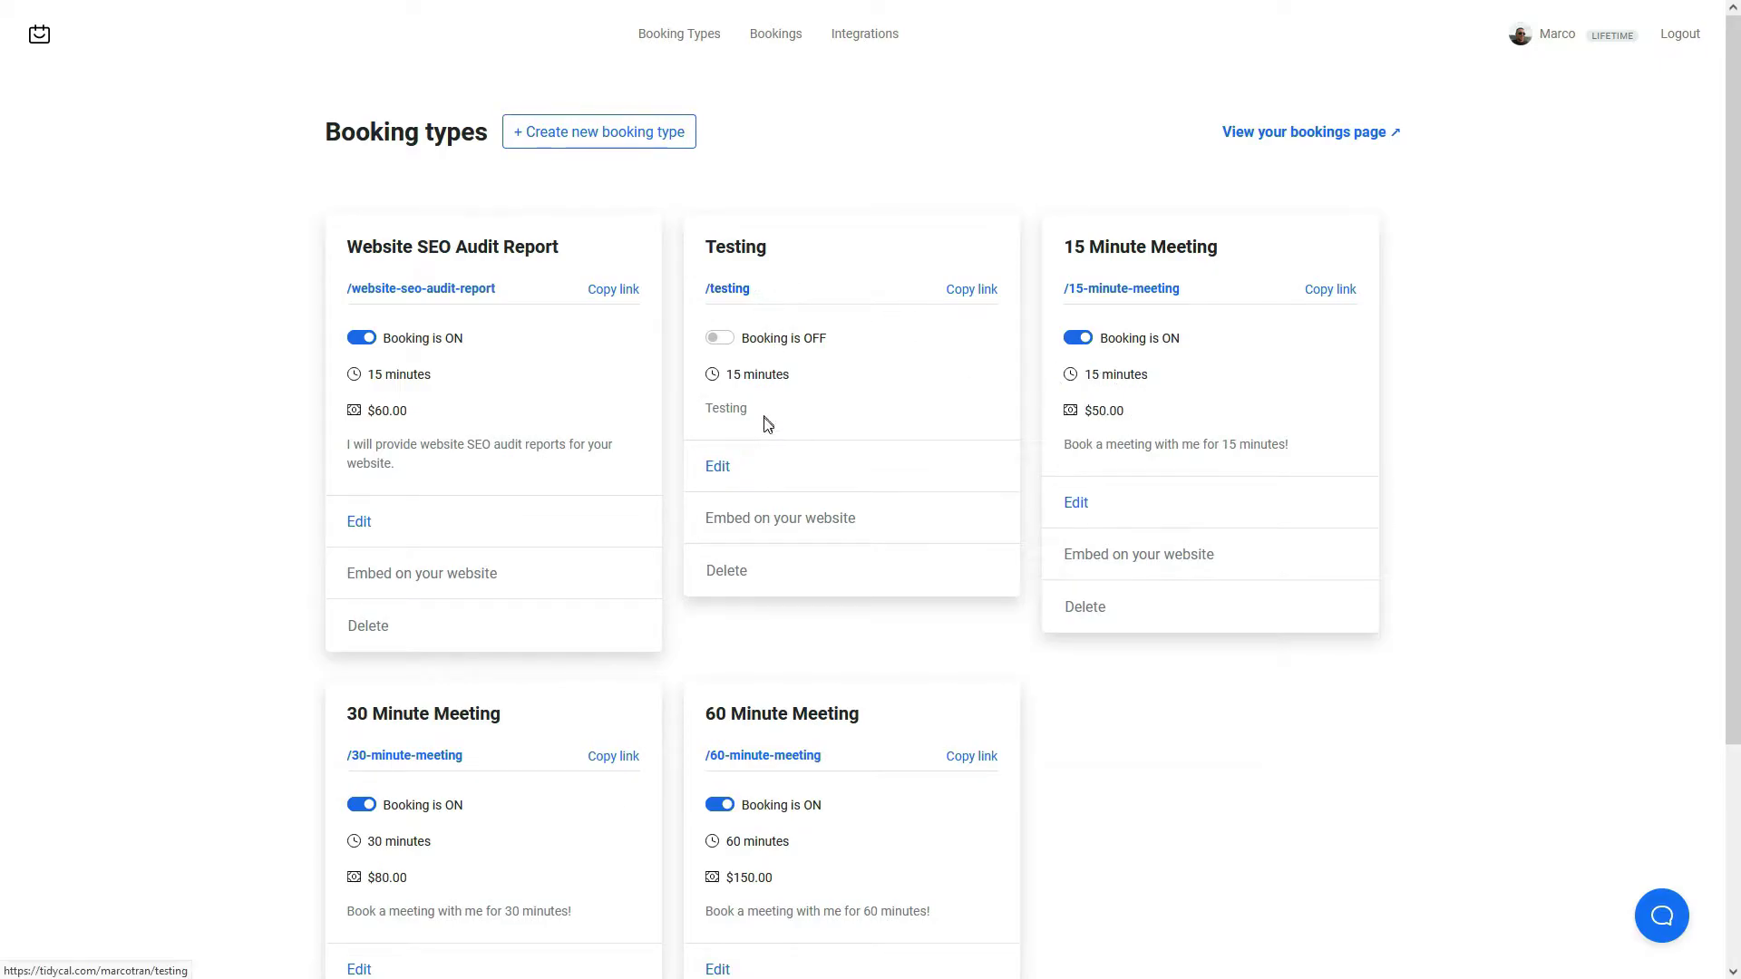
{"action": "left_click", "coordinate": [719, 466]}
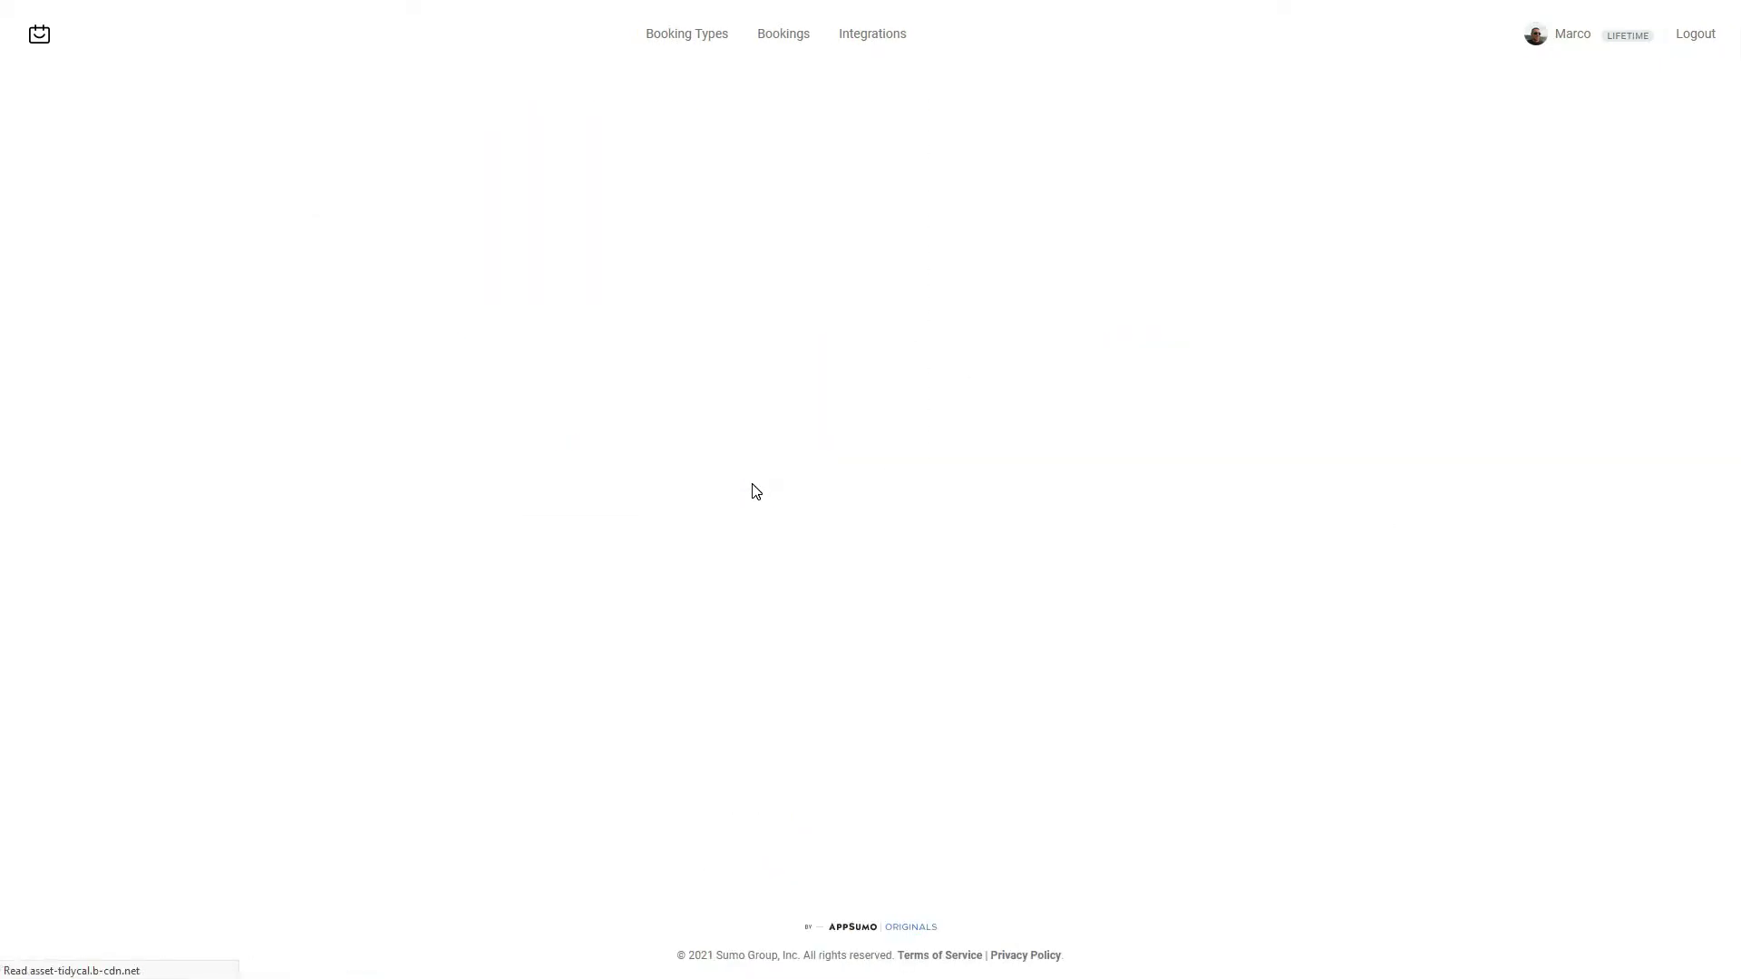
{"action": "scroll", "coordinate": [752, 490], "scroll_direction": "down", "scroll_amount": 8}
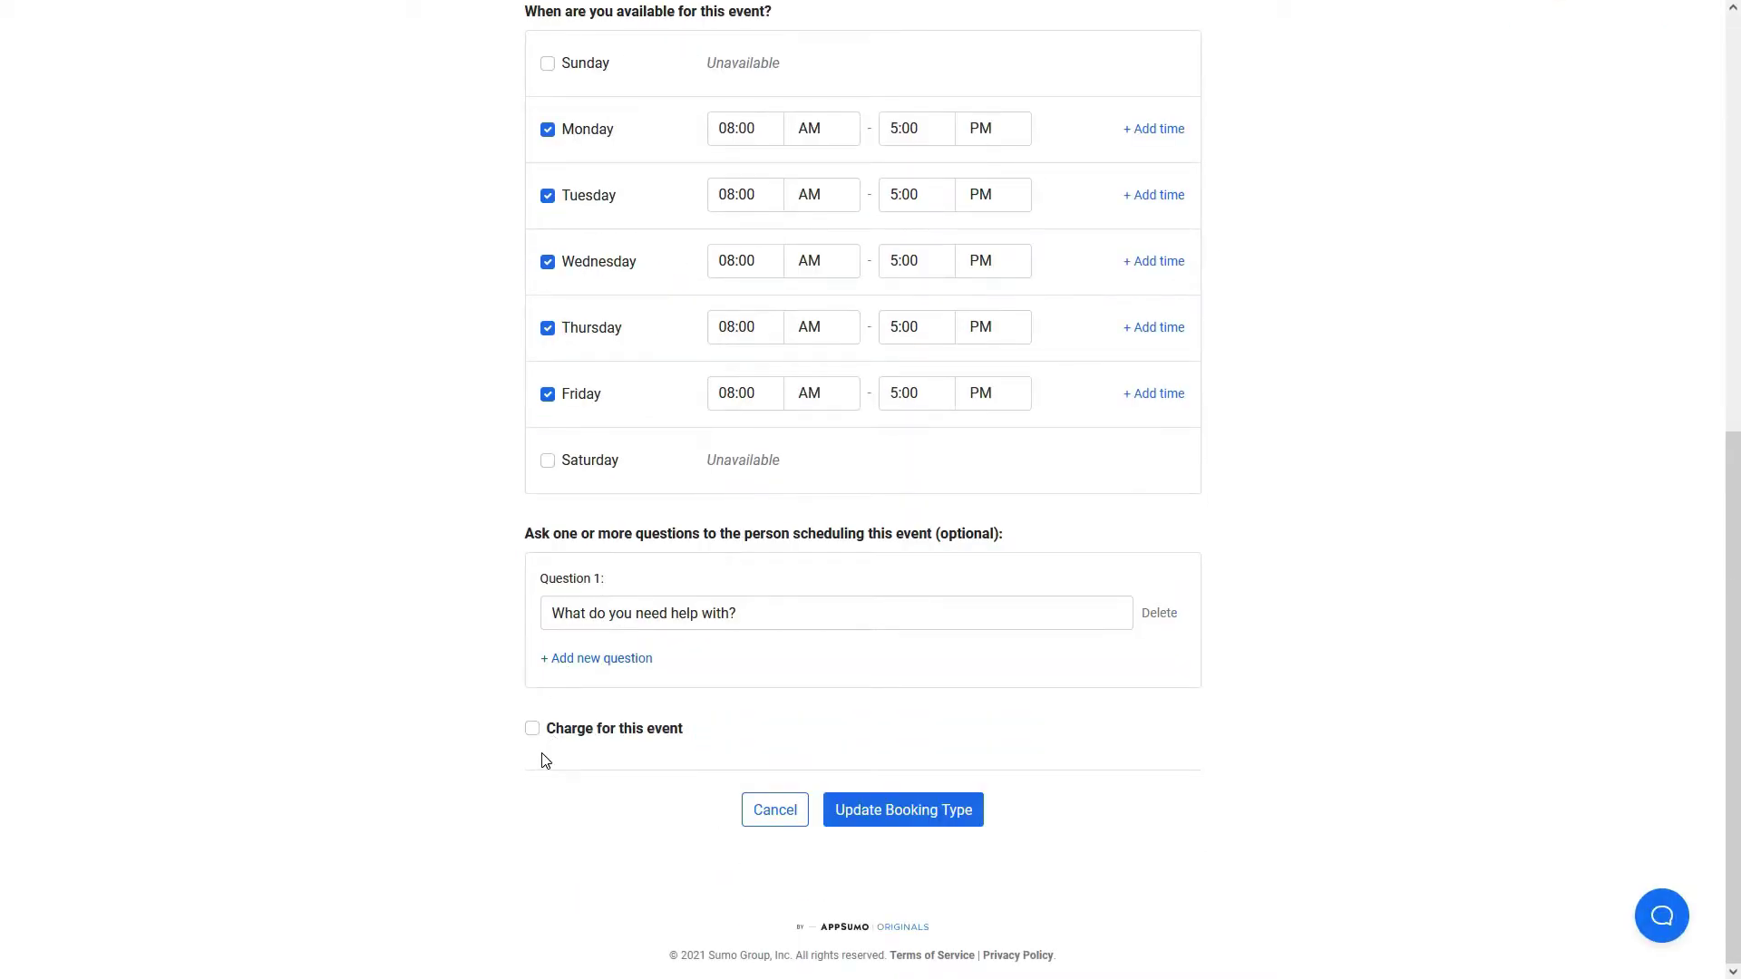
{"action": "left_click", "coordinate": [769, 825]}
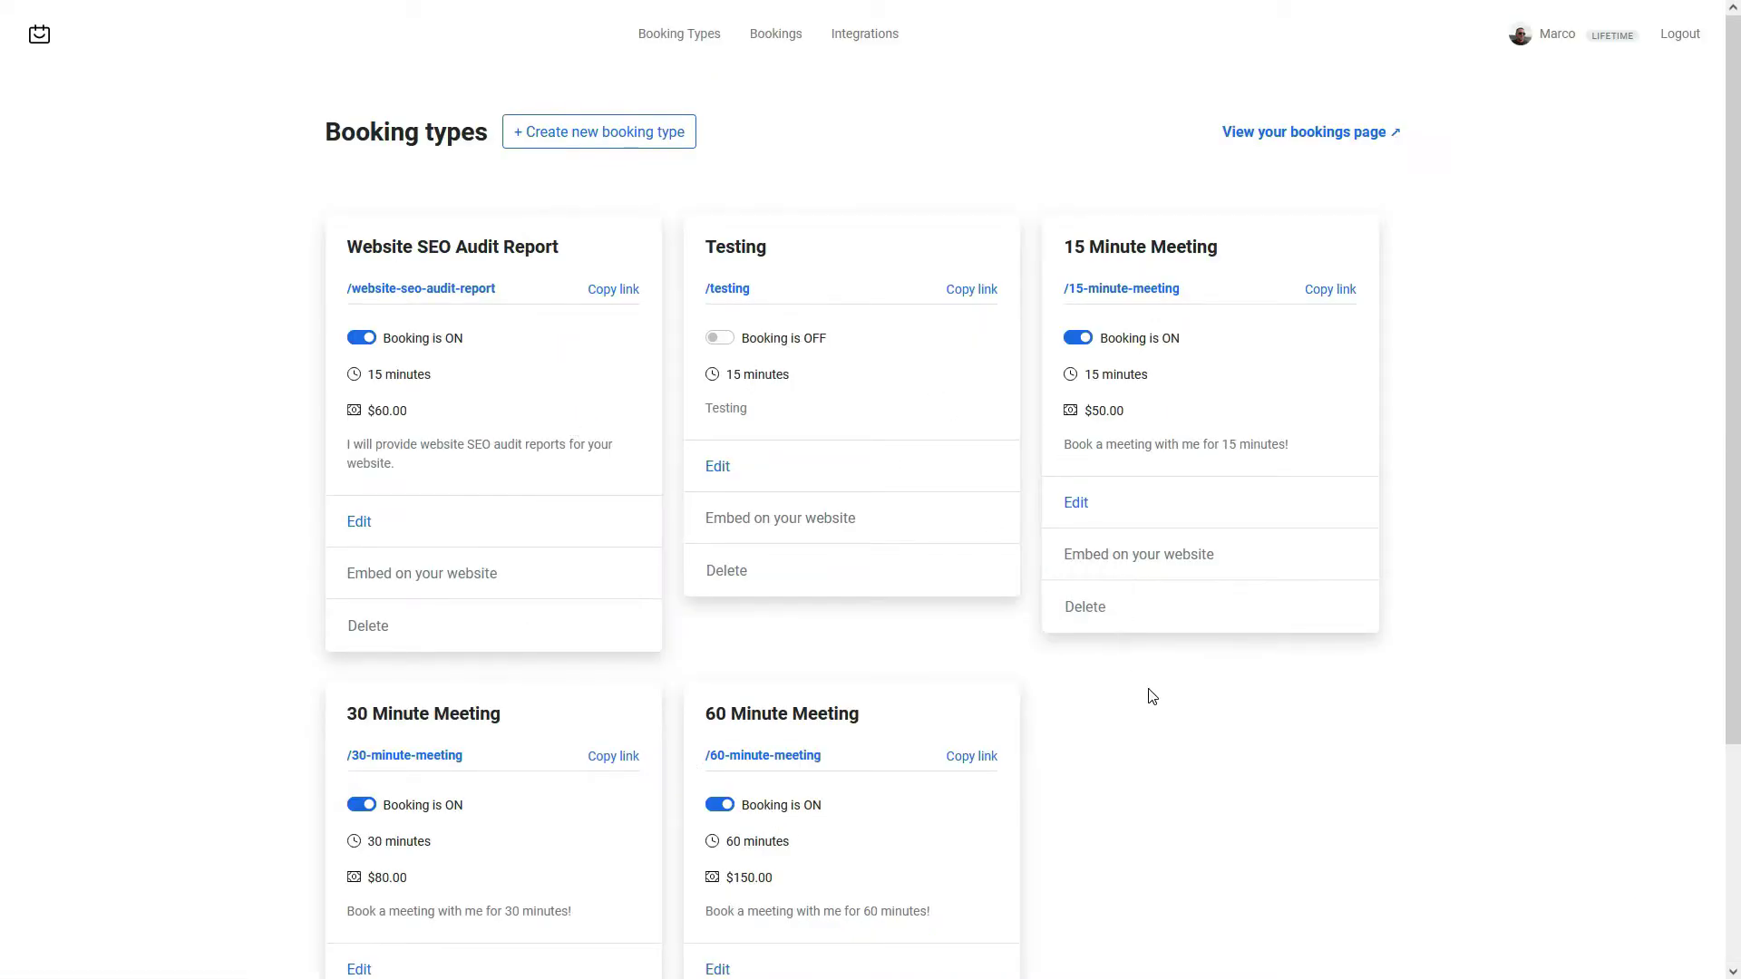
{"action": "scroll", "coordinate": [1151, 696], "scroll_direction": "down", "scroll_amount": 3}
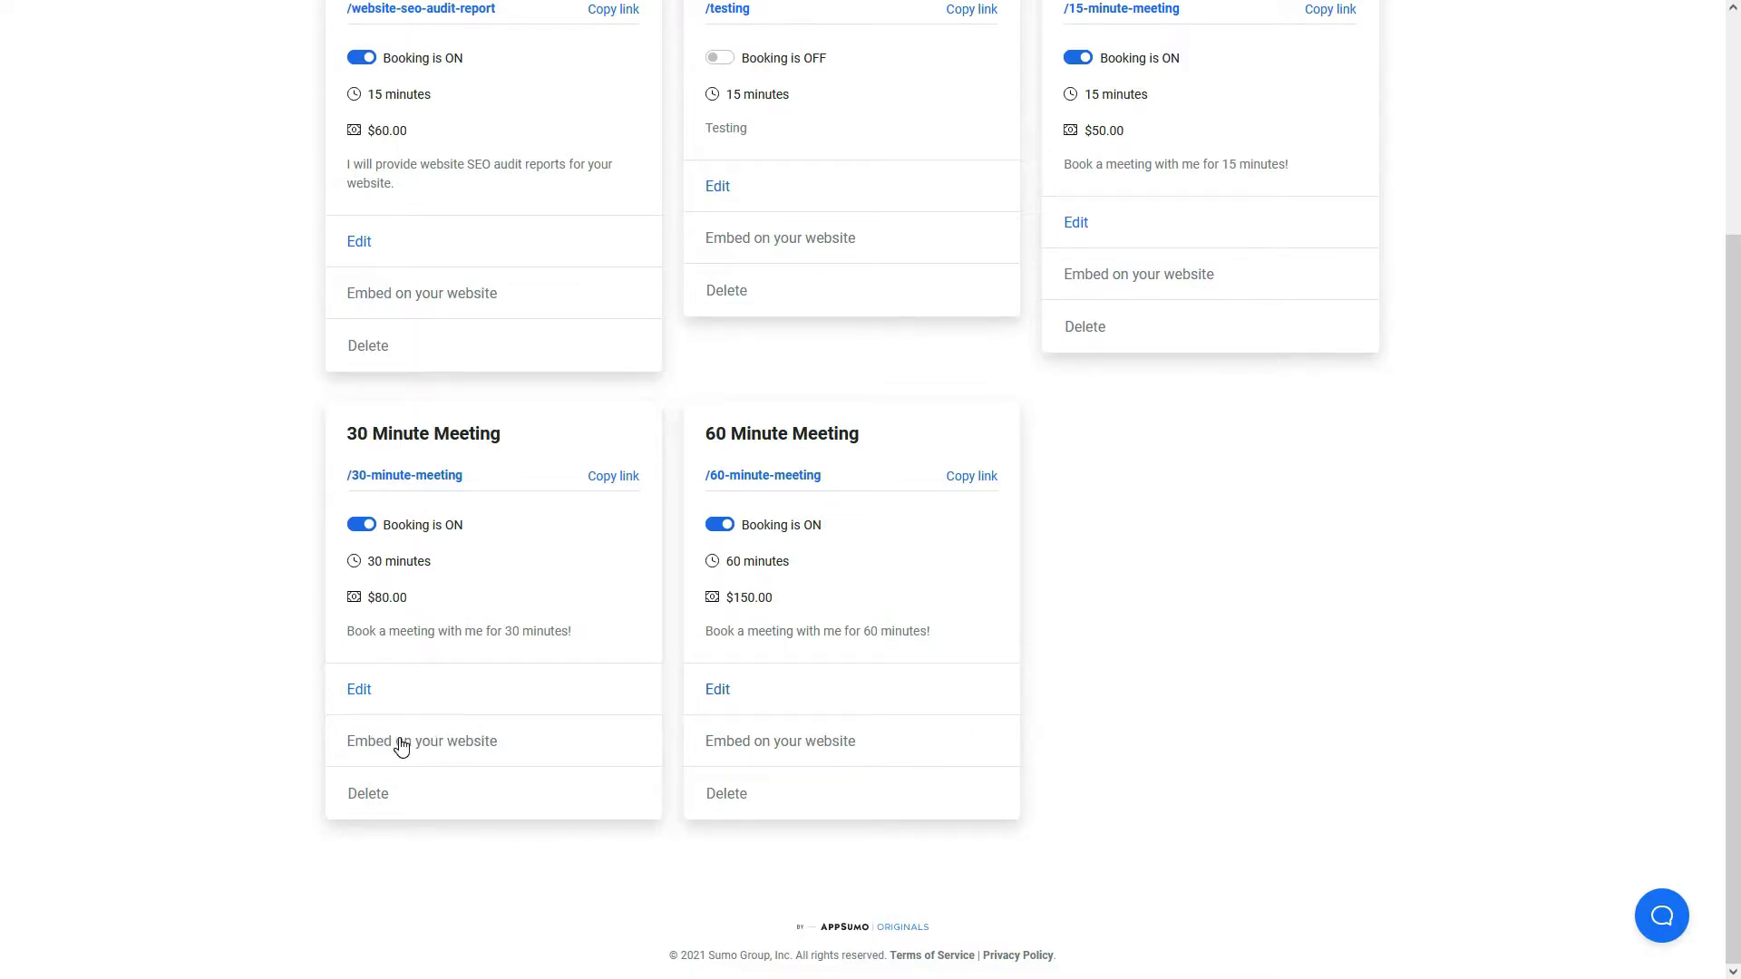
{"action": "left_click", "coordinate": [445, 741]}
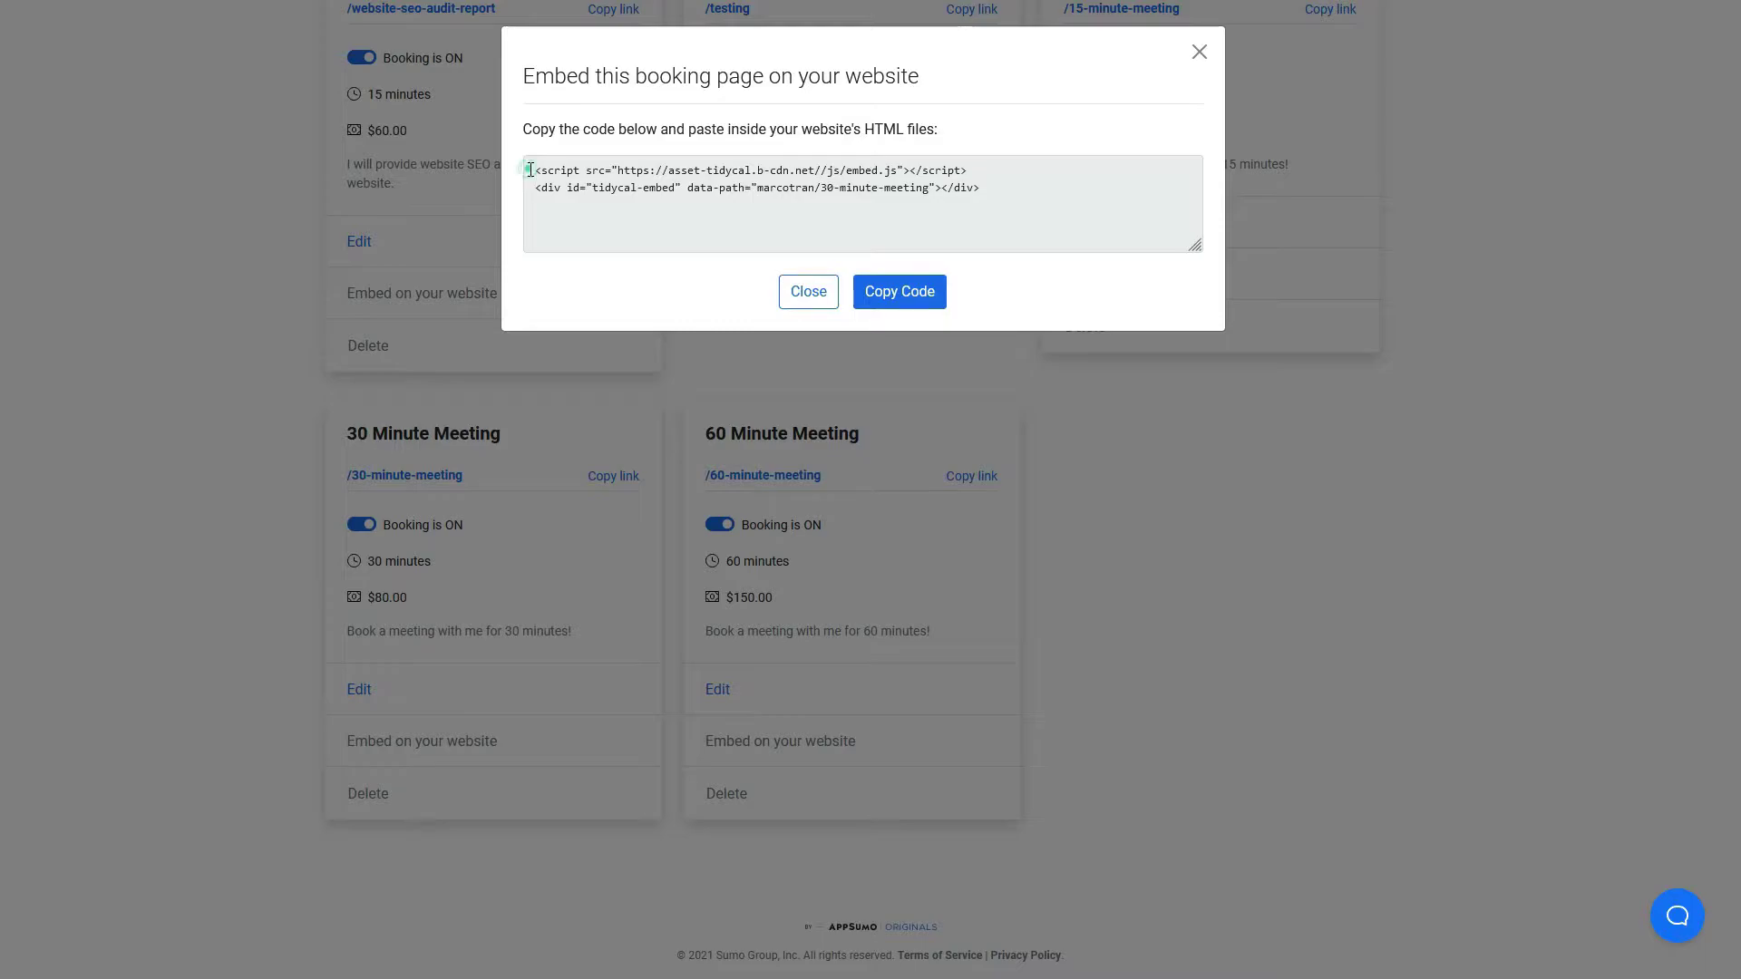
{"action": "left_click_drag", "start_coordinate": [530, 170], "coordinate": [1061, 184]}
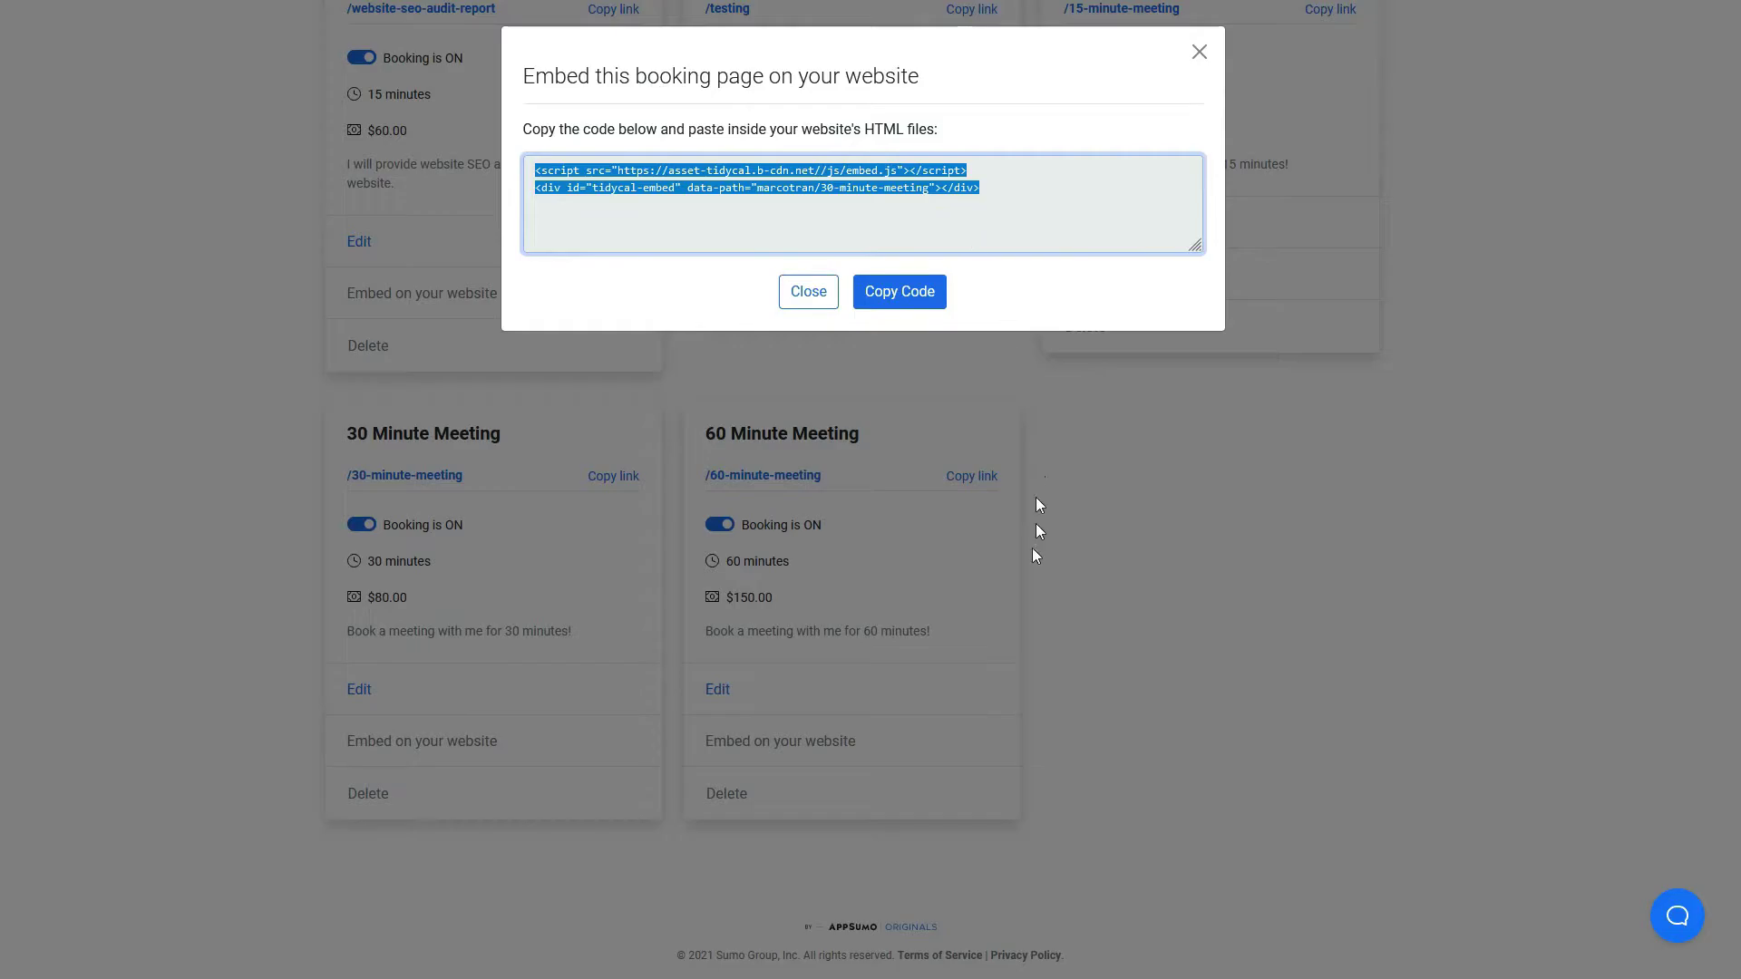
{"action": "left_click", "coordinate": [808, 292]}
{"action": "scroll", "coordinate": [662, 318], "scroll_direction": "up", "scroll_amount": 3}
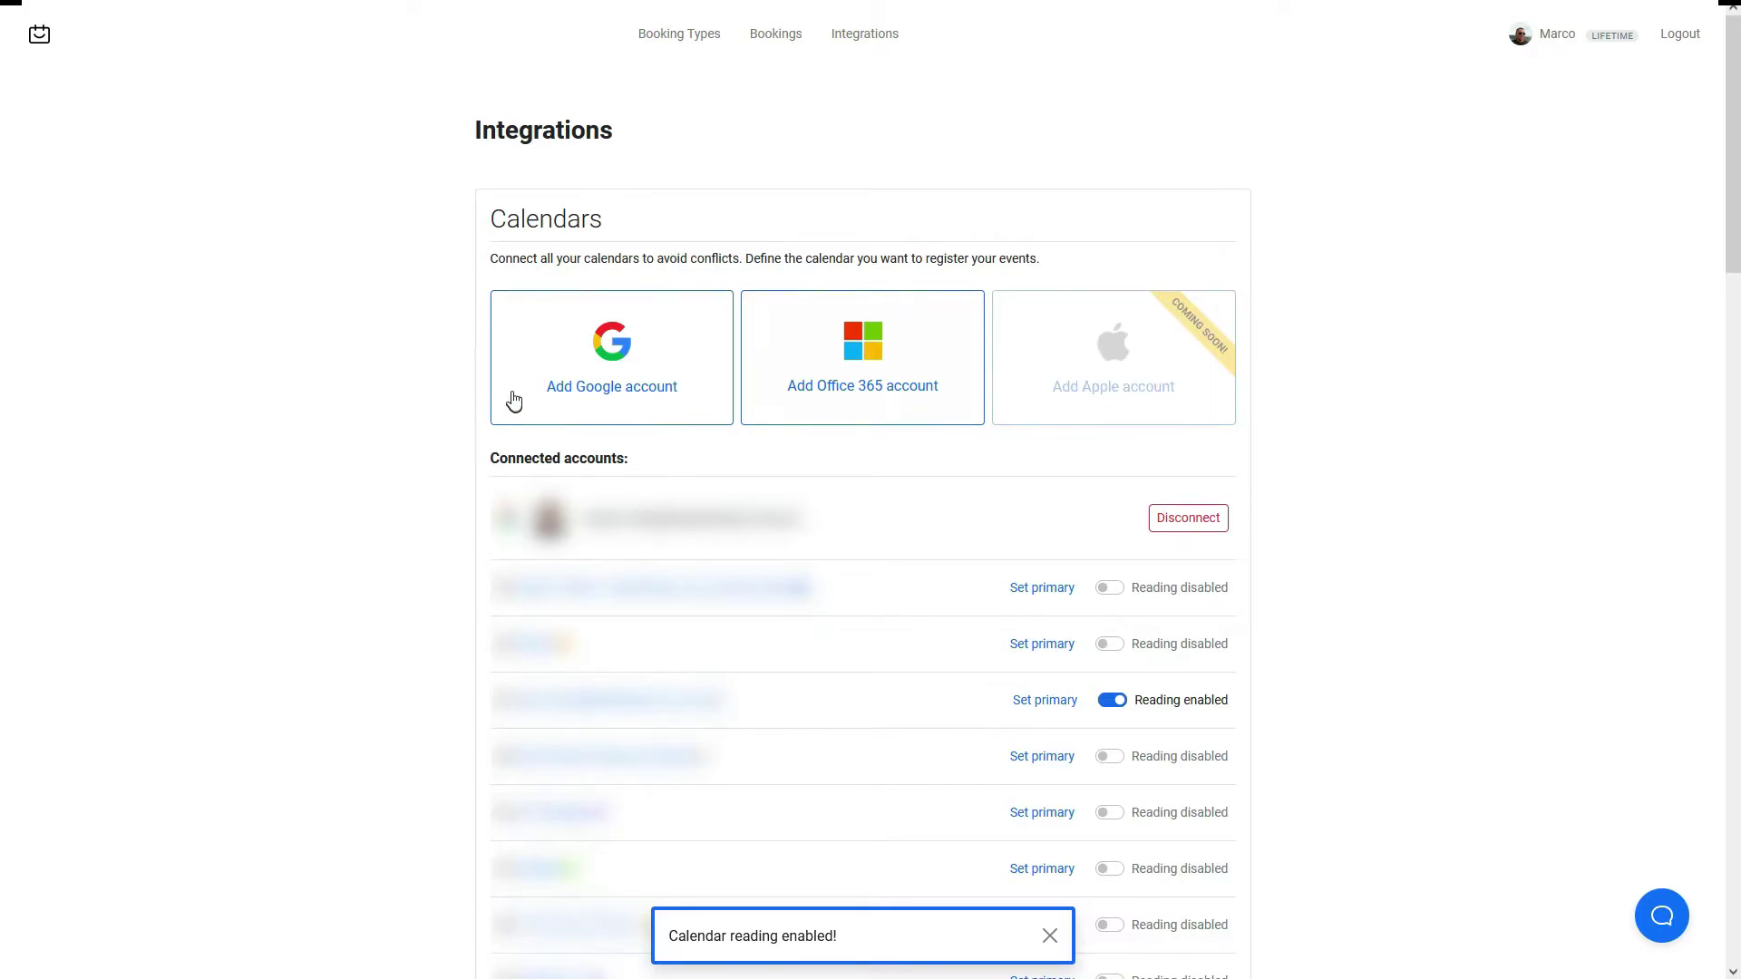
Under Online video conferences, set Google Meet as the link source for all bookings.
{"action": "scroll", "coordinate": [714, 466], "scroll_direction": "down", "scroll_amount": 2}
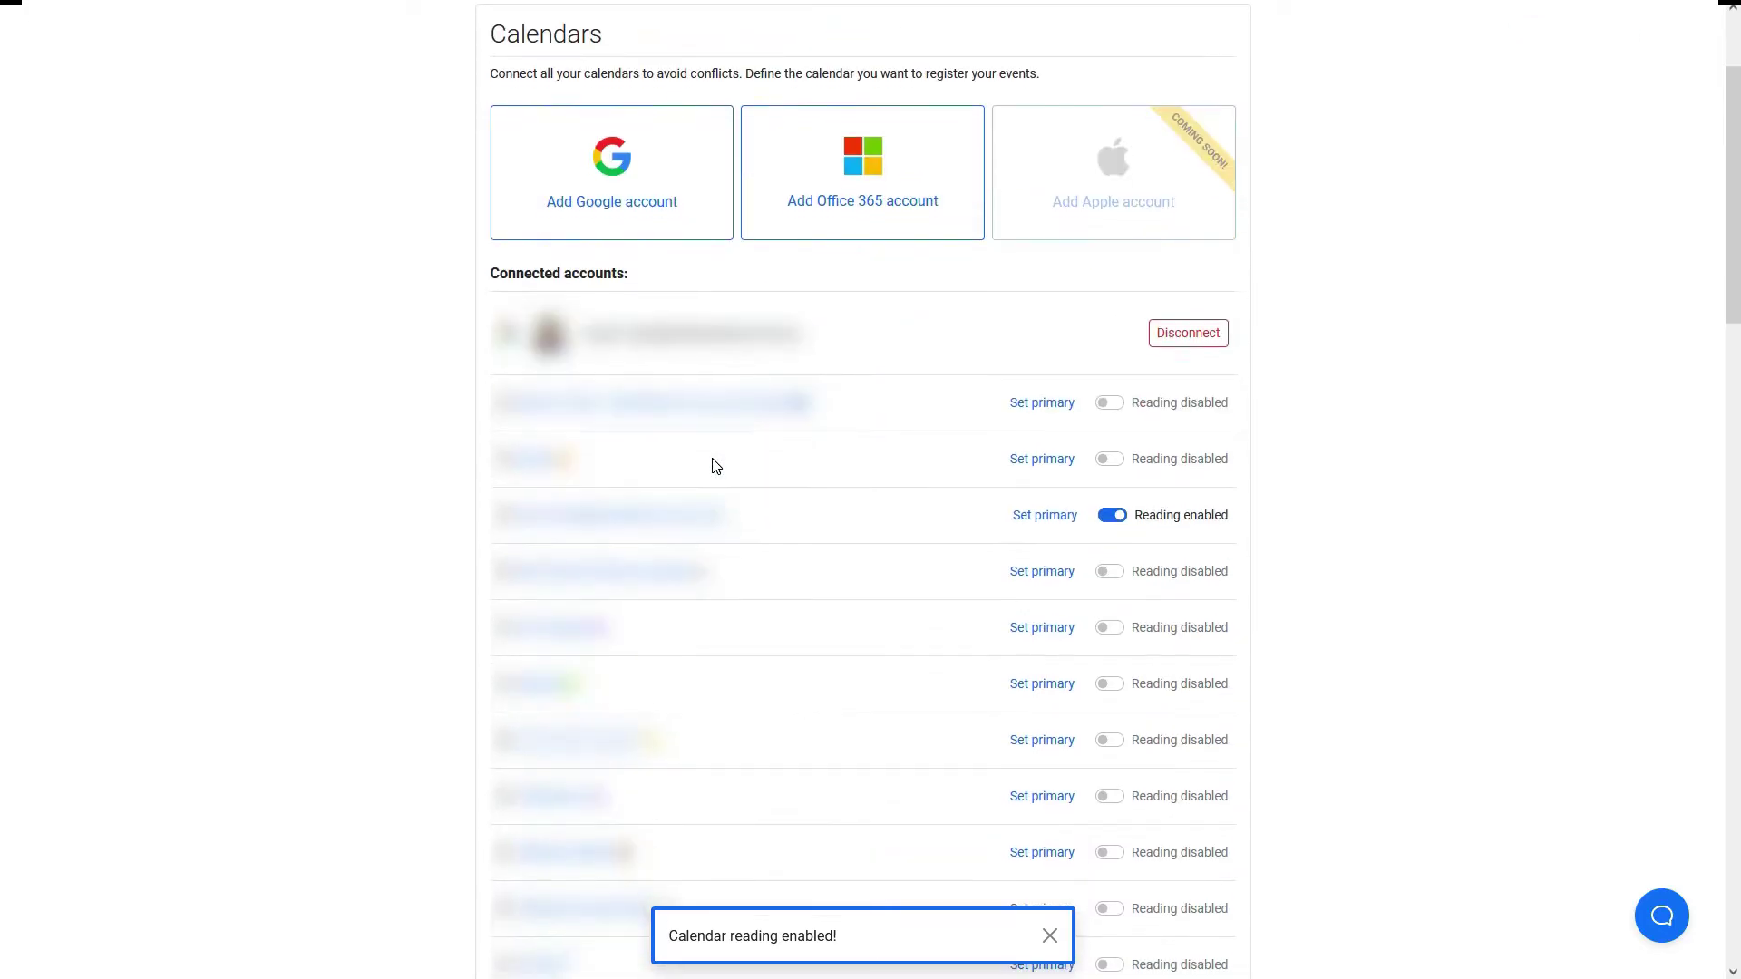
{"action": "scroll", "coordinate": [762, 426], "scroll_direction": "down", "scroll_amount": 3}
{"action": "scroll", "coordinate": [777, 445], "scroll_direction": "down", "scroll_amount": 10}
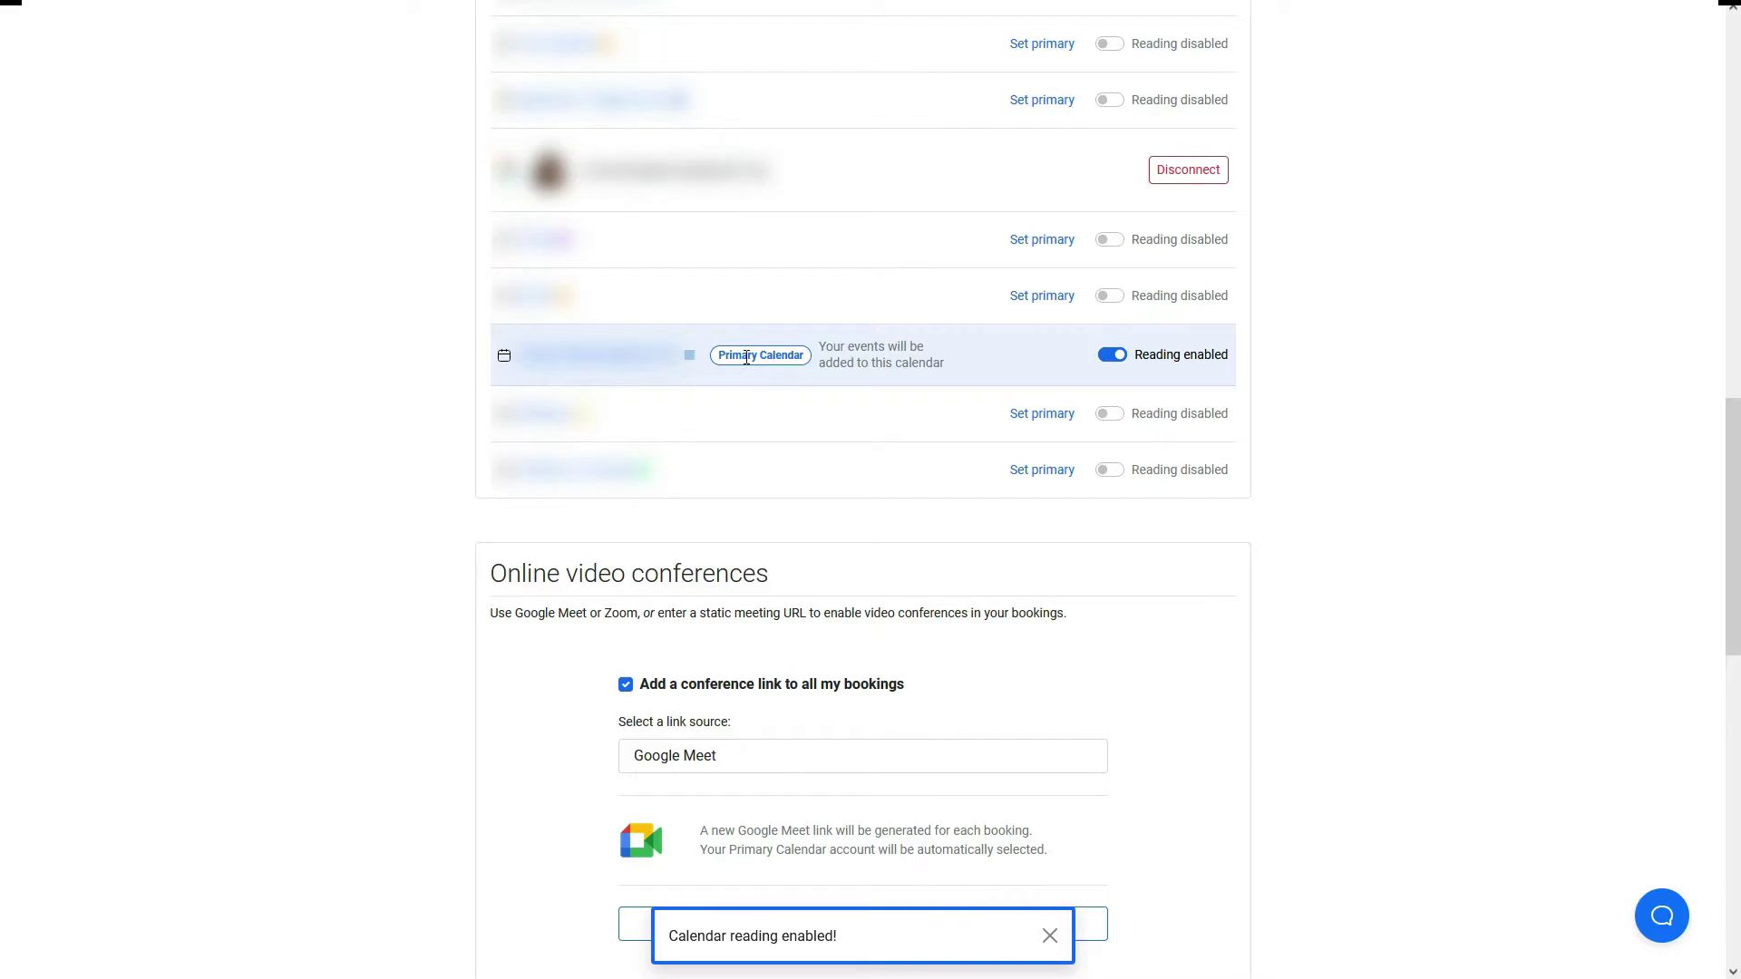
{"action": "scroll", "coordinate": [830, 362], "scroll_direction": "down", "scroll_amount": 3}
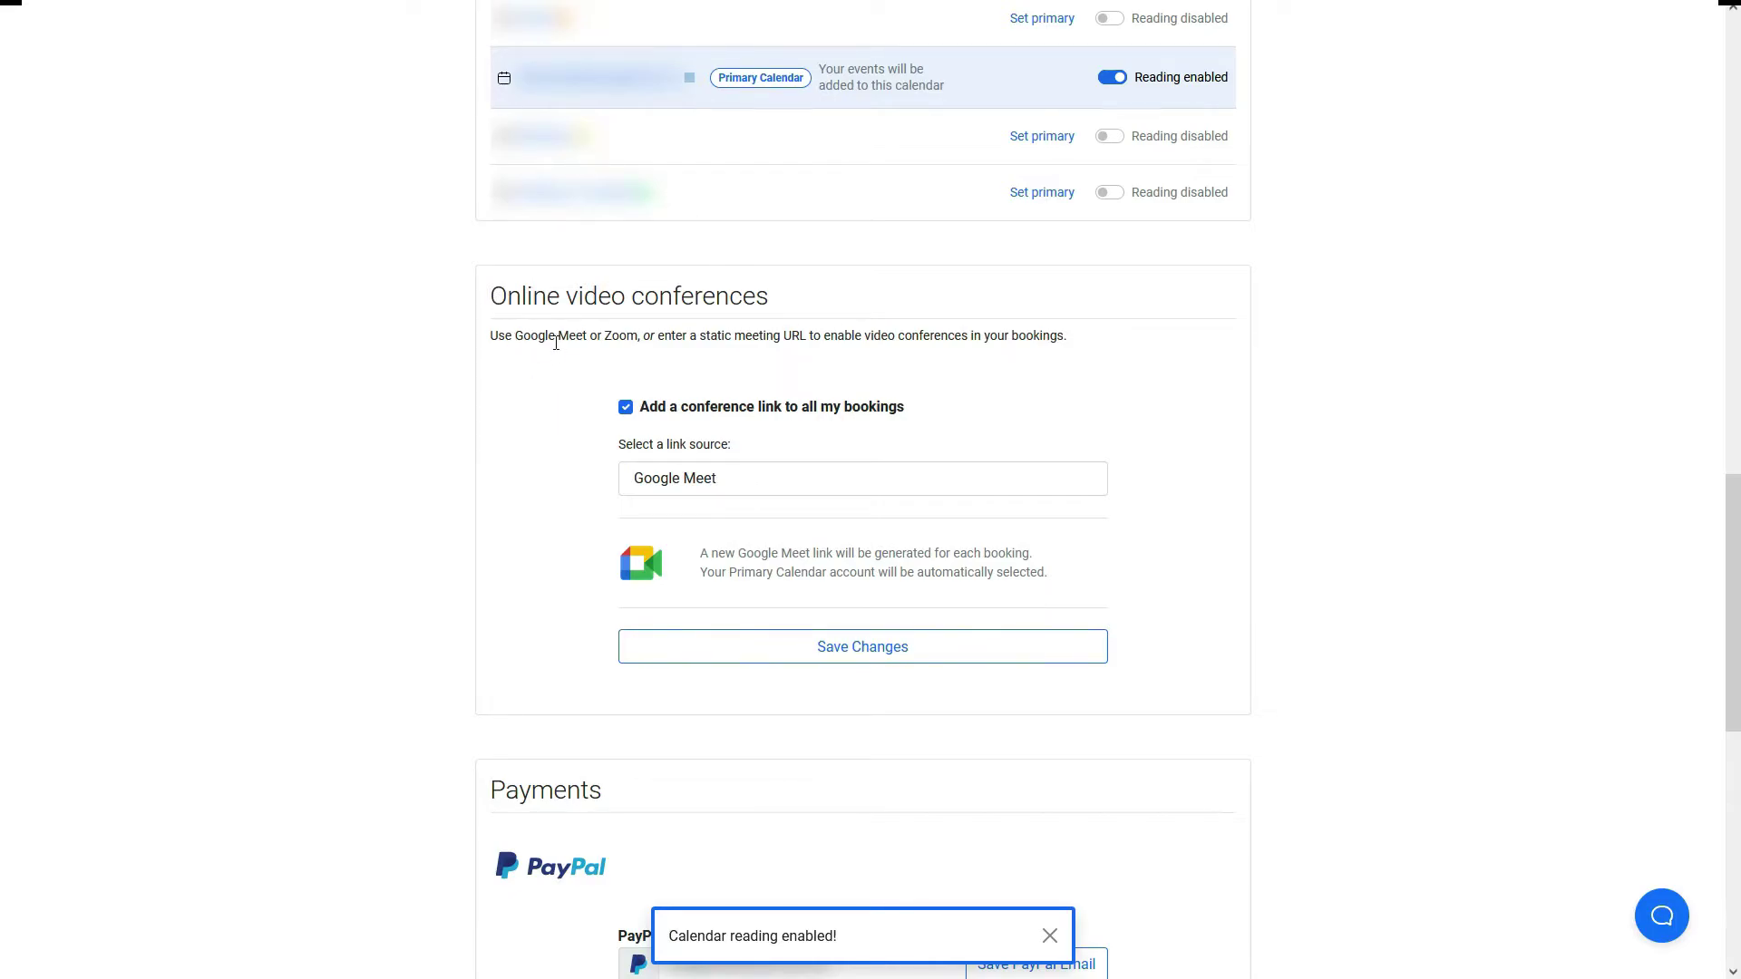
{"action": "left_click", "coordinate": [679, 485]}
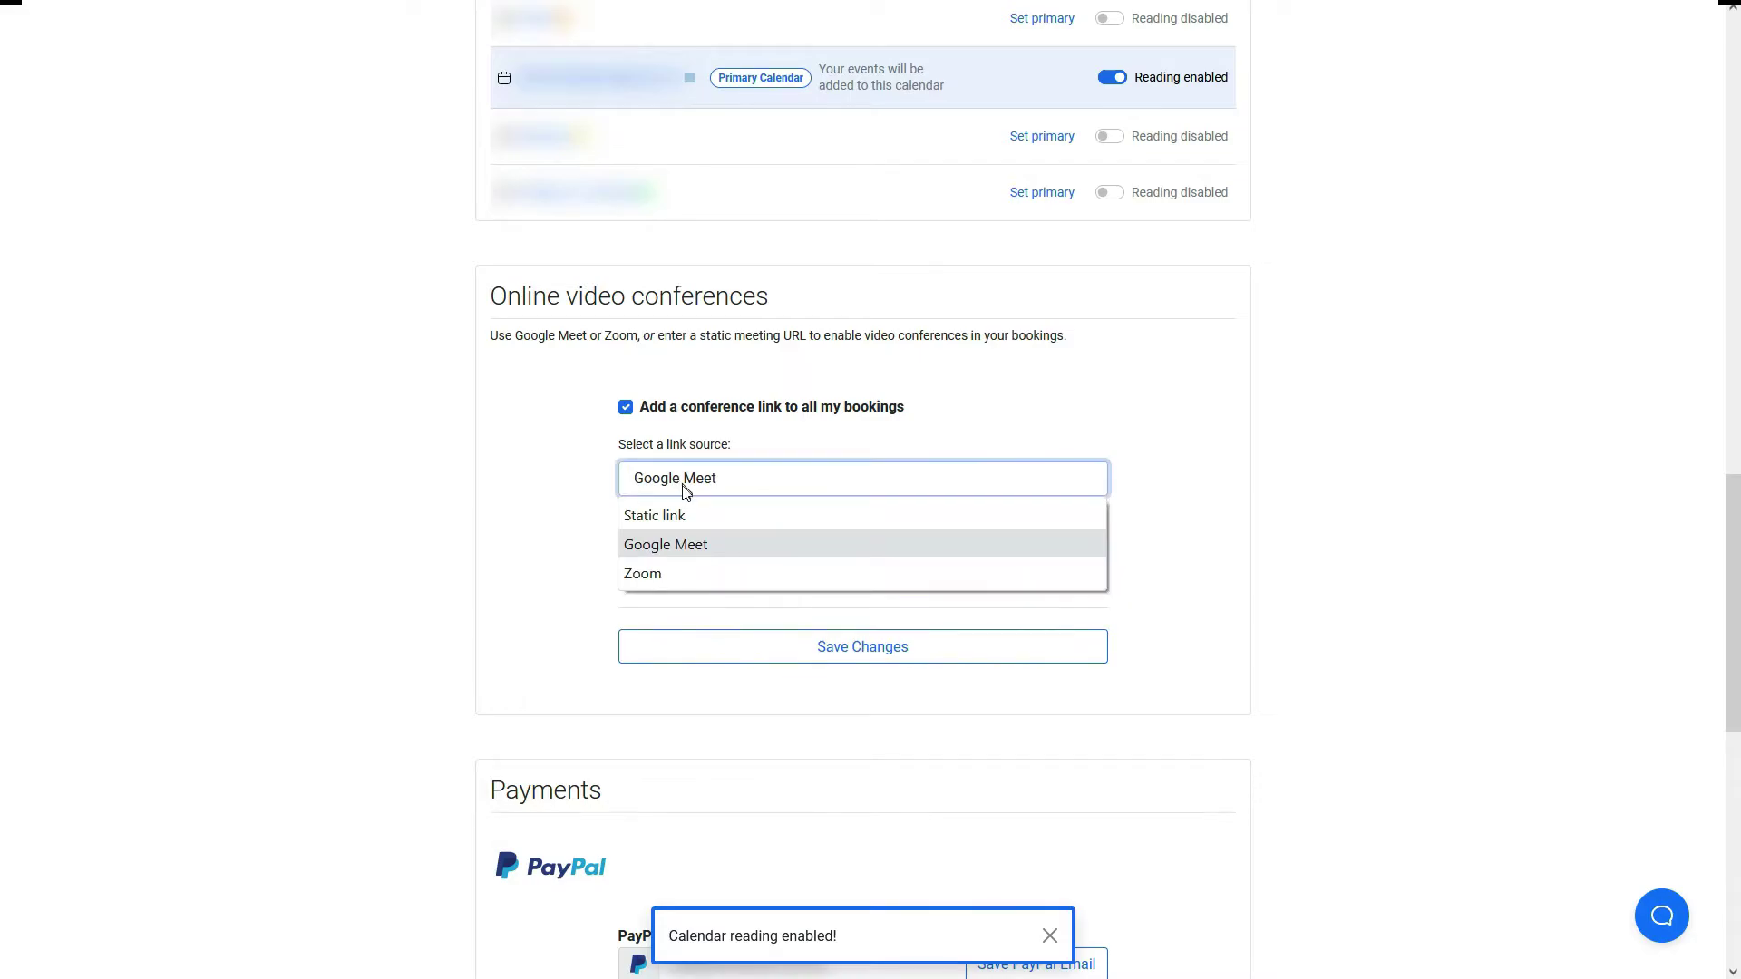
{"action": "left_click", "coordinate": [694, 552]}
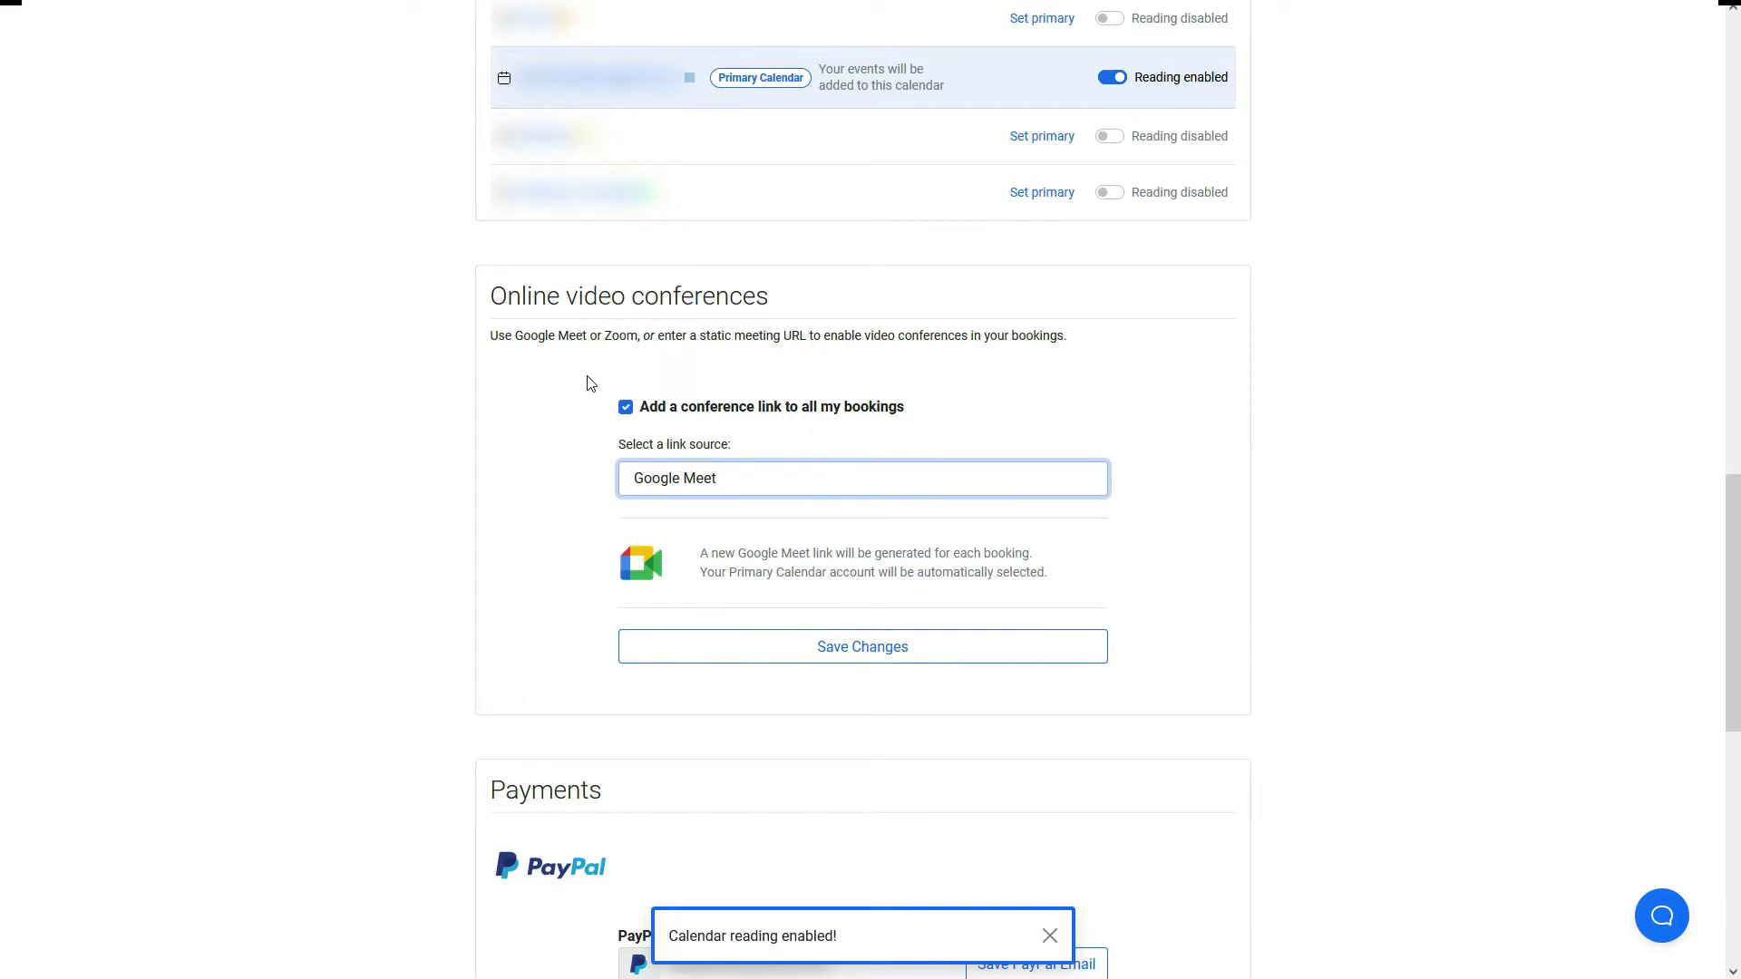
{"action": "scroll", "coordinate": [589, 390], "scroll_direction": "down", "scroll_amount": 3}
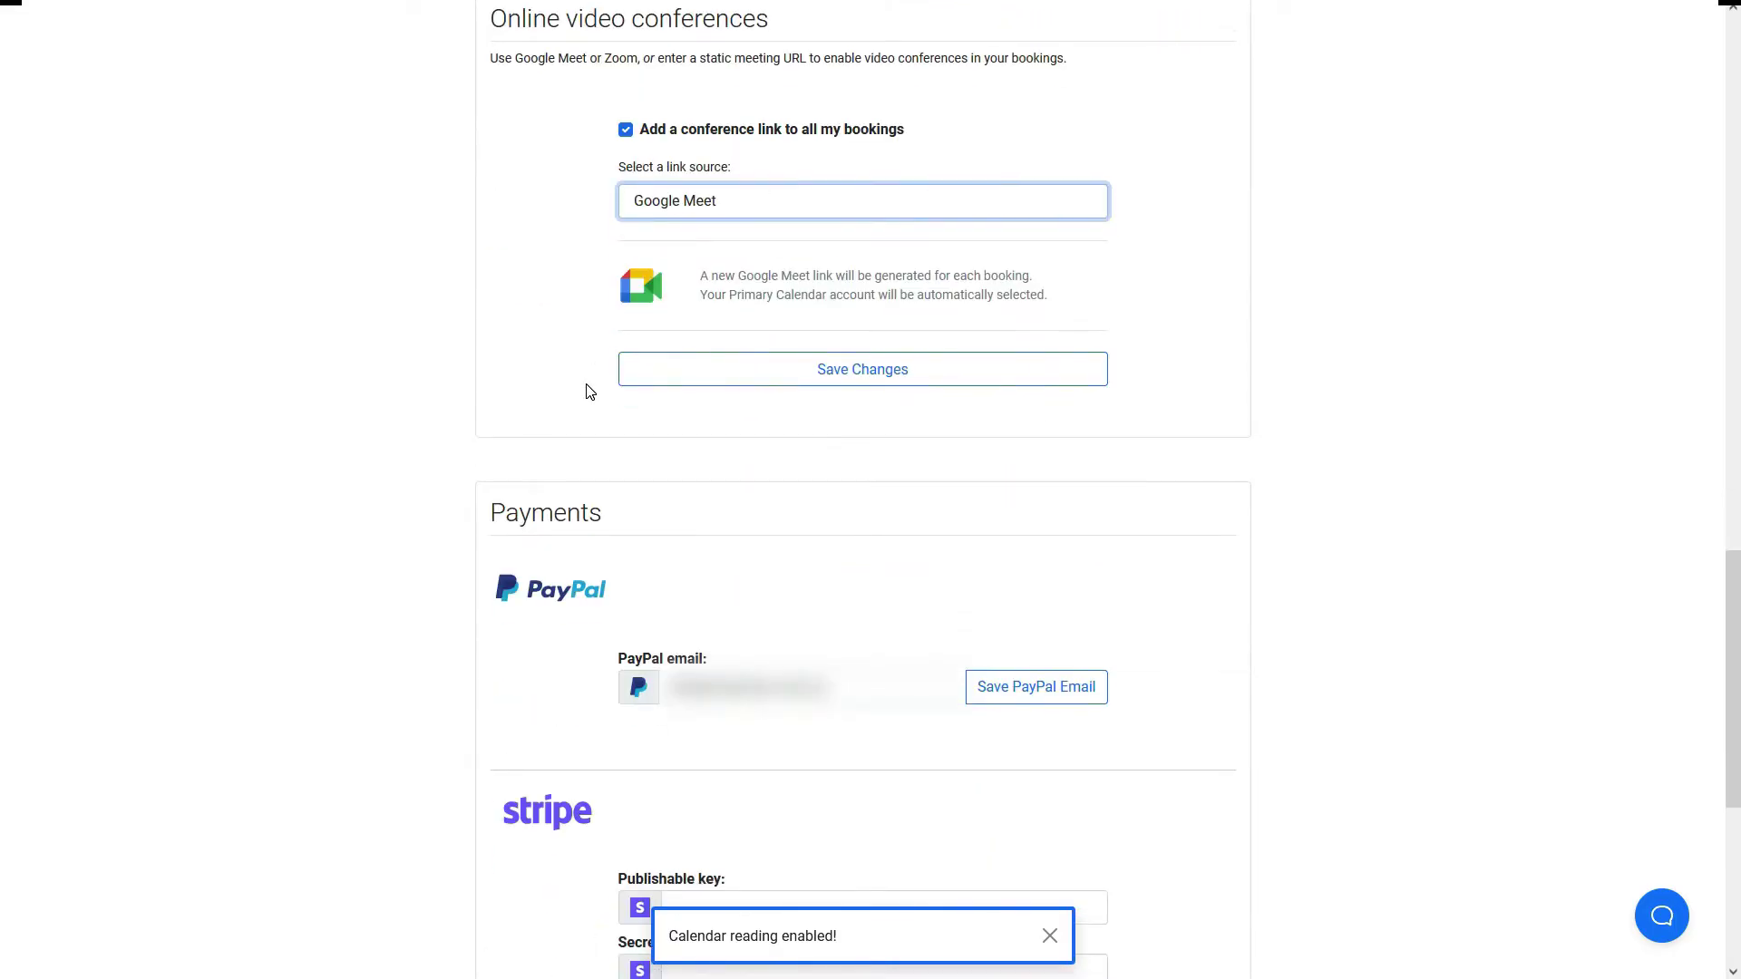
{"action": "scroll", "coordinate": [587, 392], "scroll_direction": "down", "scroll_amount": 3}
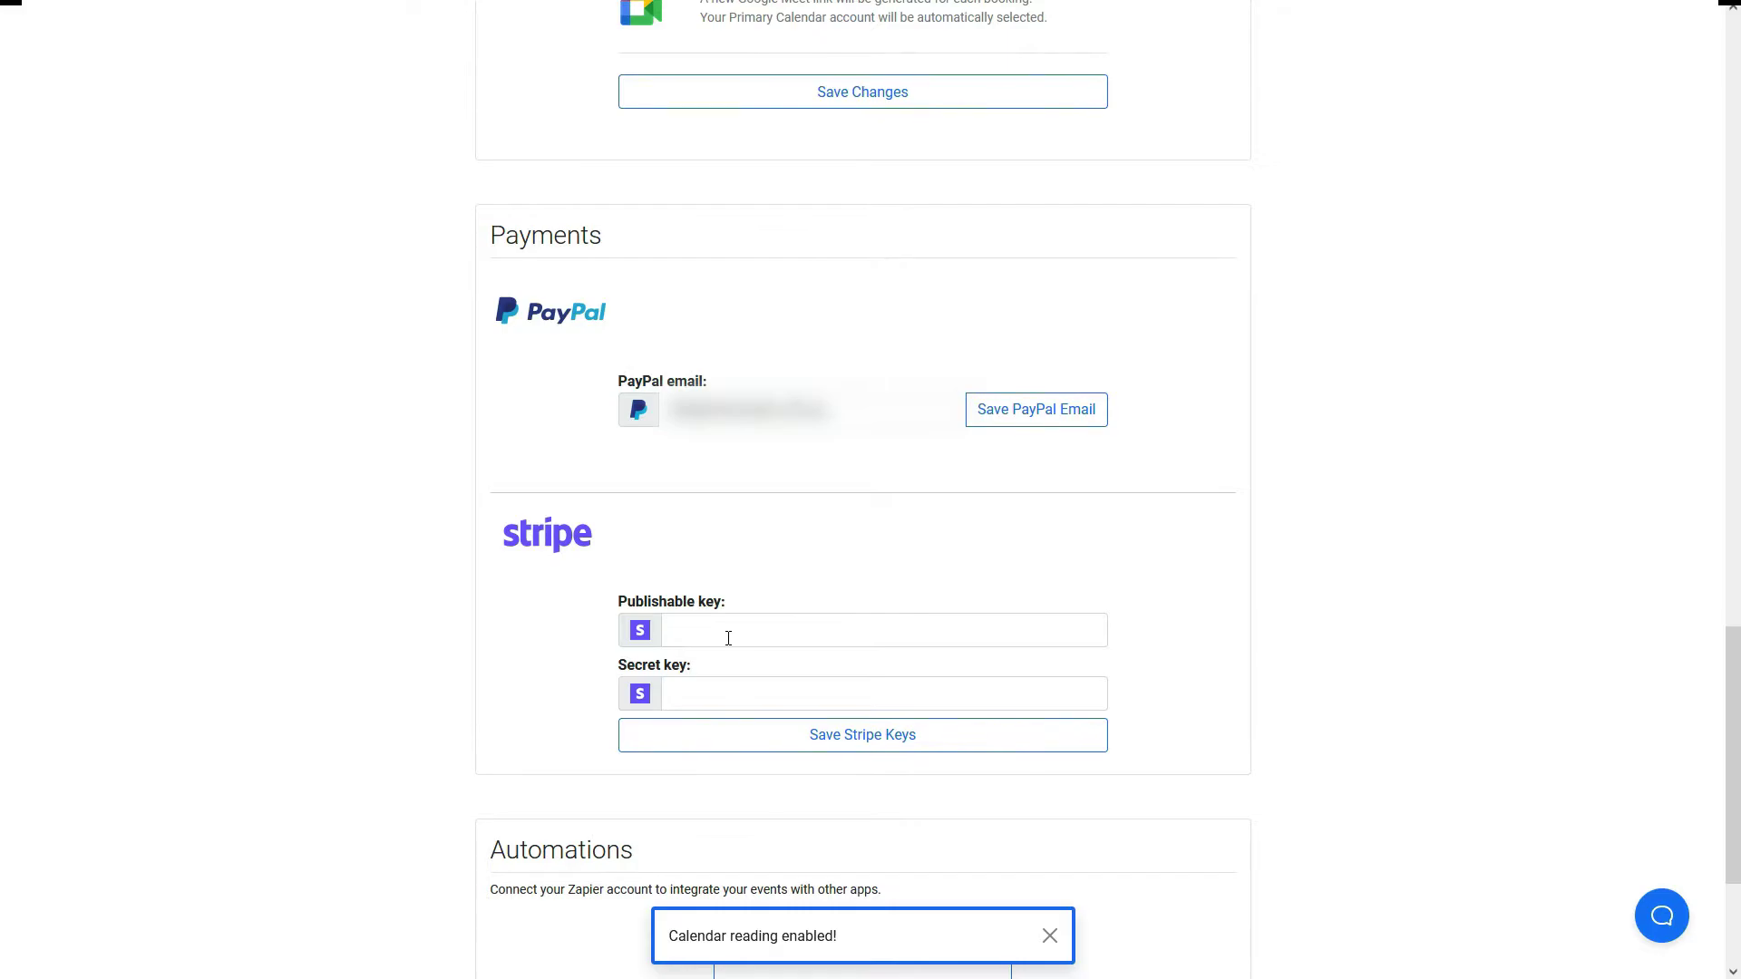
{"action": "scroll", "coordinate": [728, 637], "scroll_direction": "down", "scroll_amount": 3}
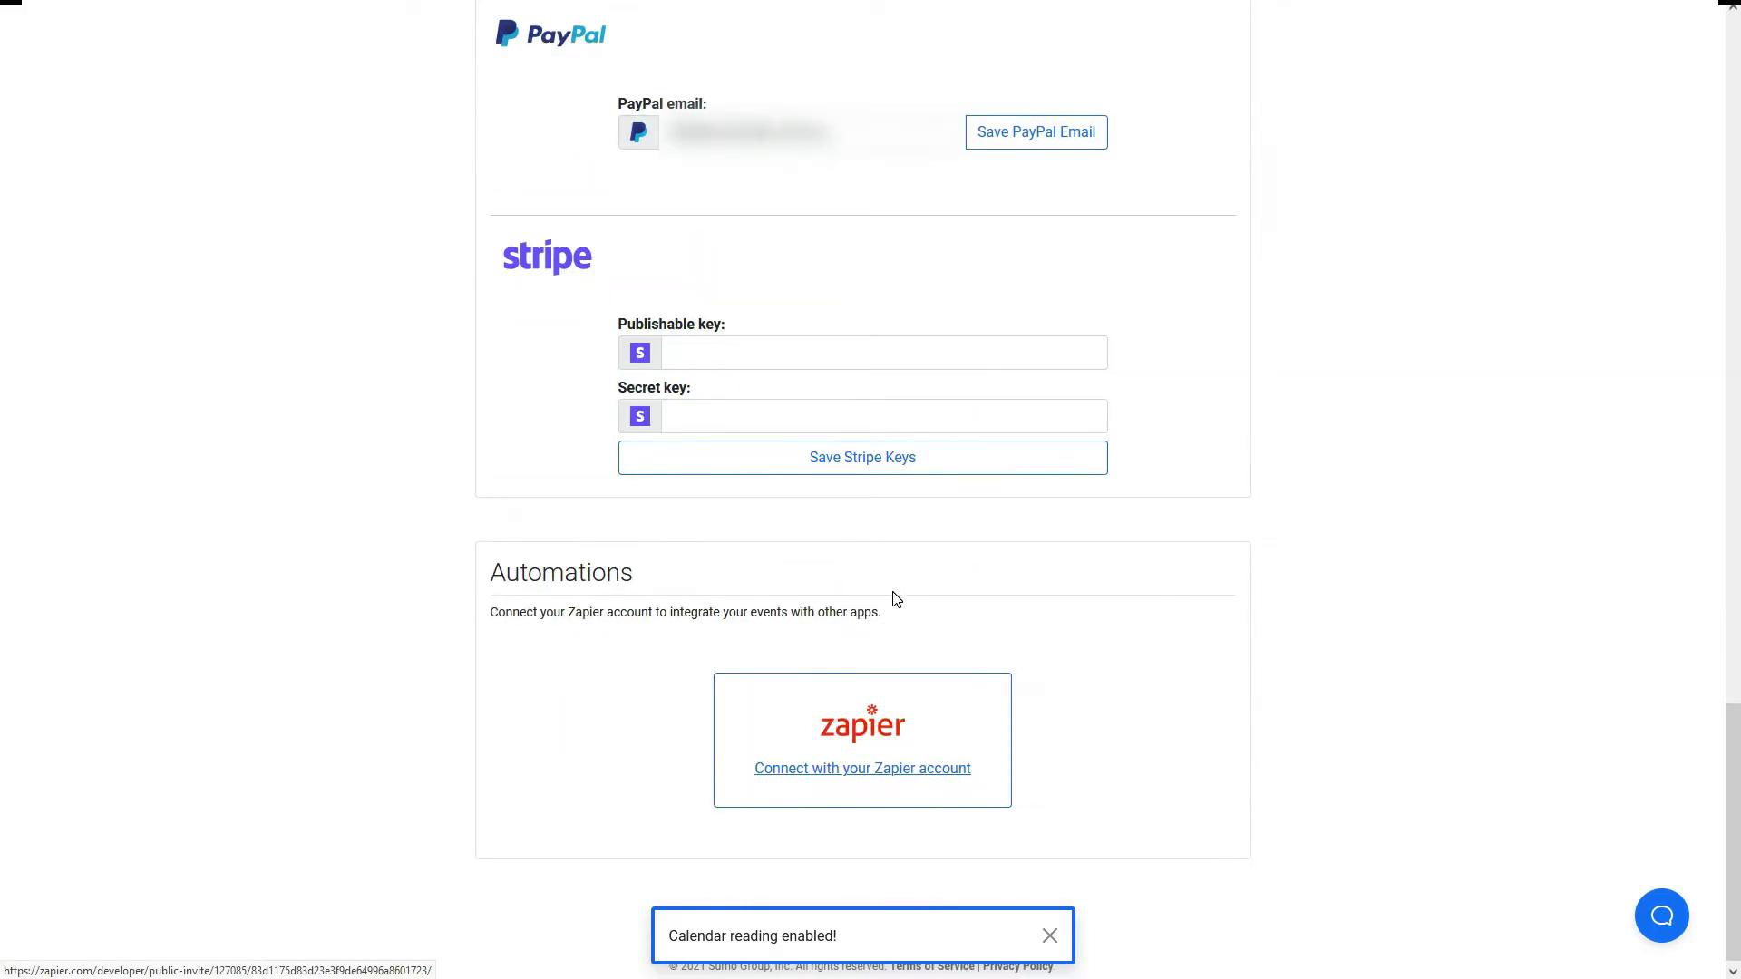
{"action": "scroll", "coordinate": [898, 594], "scroll_direction": "up", "scroll_amount": 15}
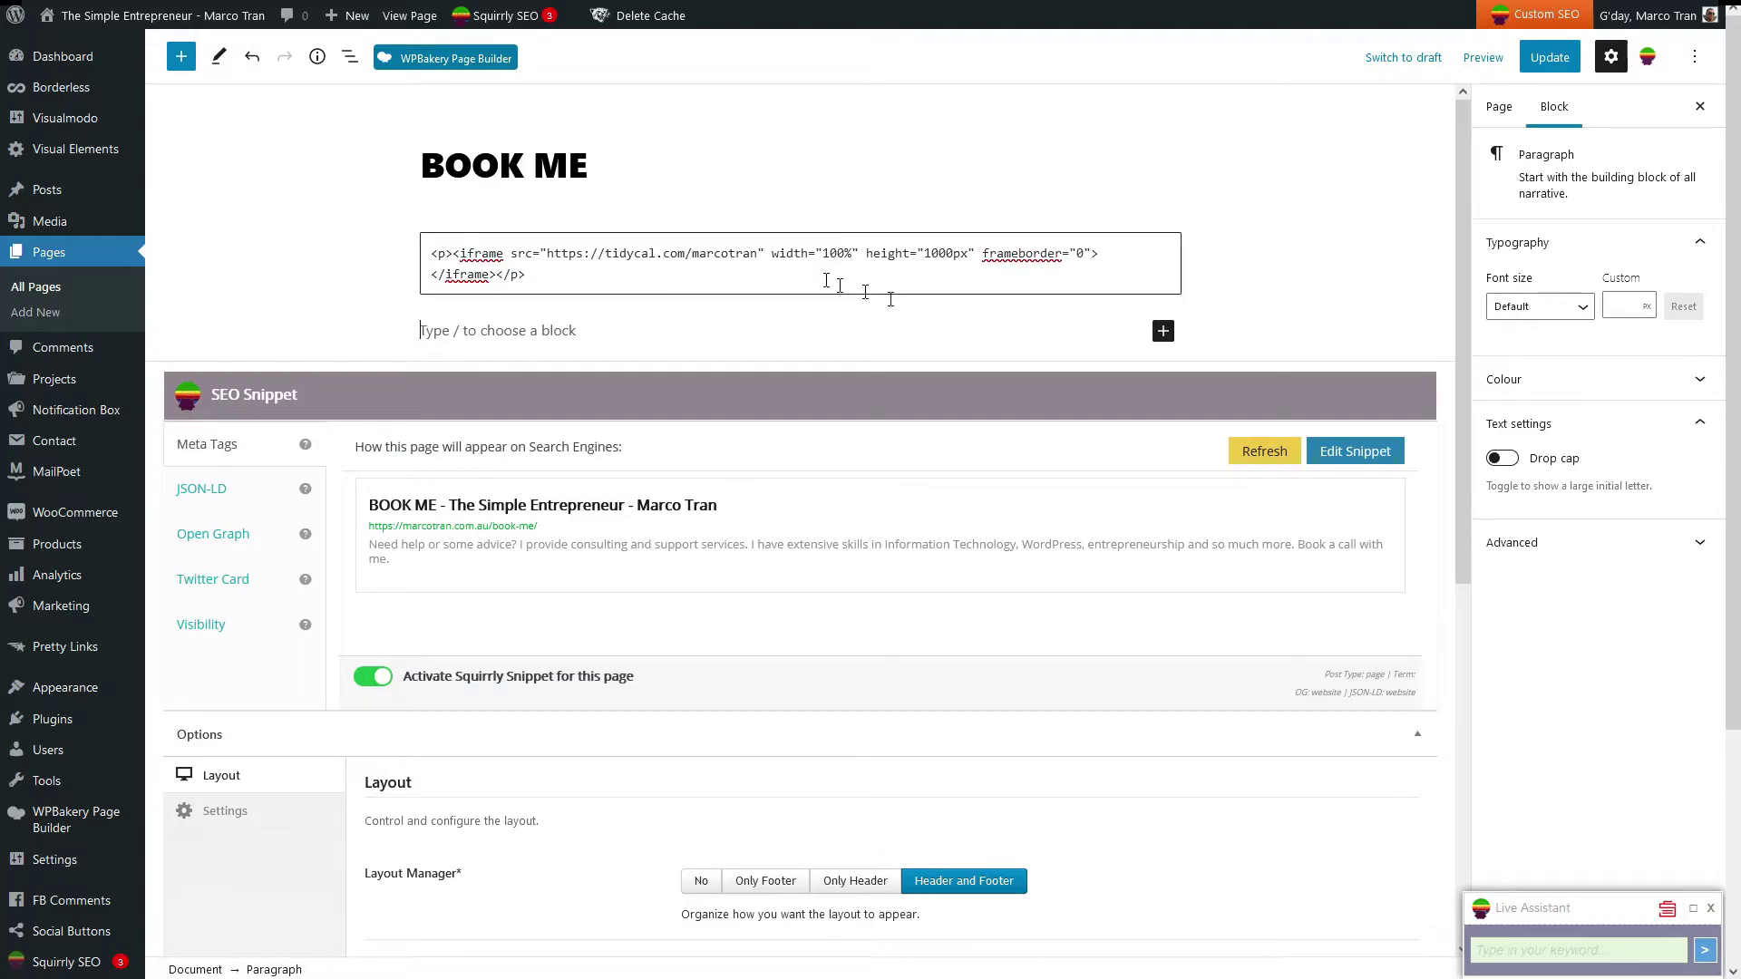
Insert a Custom HTML block from the Widgets section below the iframe paragraph.
{"action": "left_click", "coordinate": [1163, 333]}
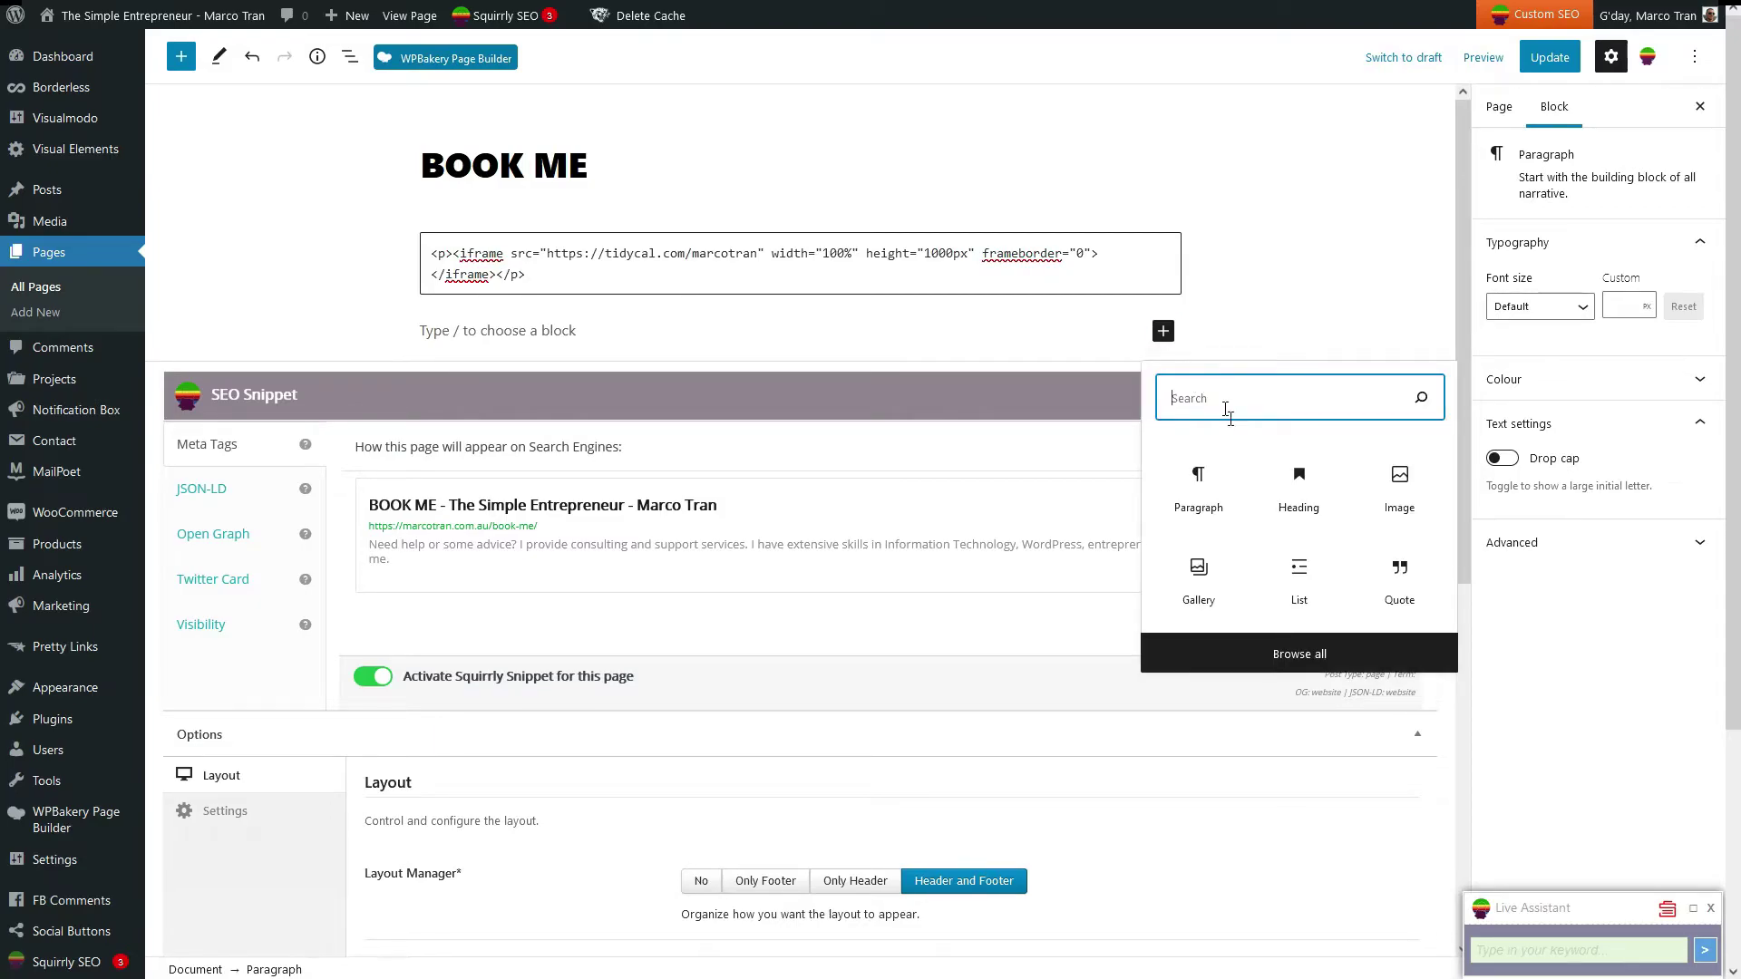
{"action": "left_click", "coordinate": [1314, 655]}
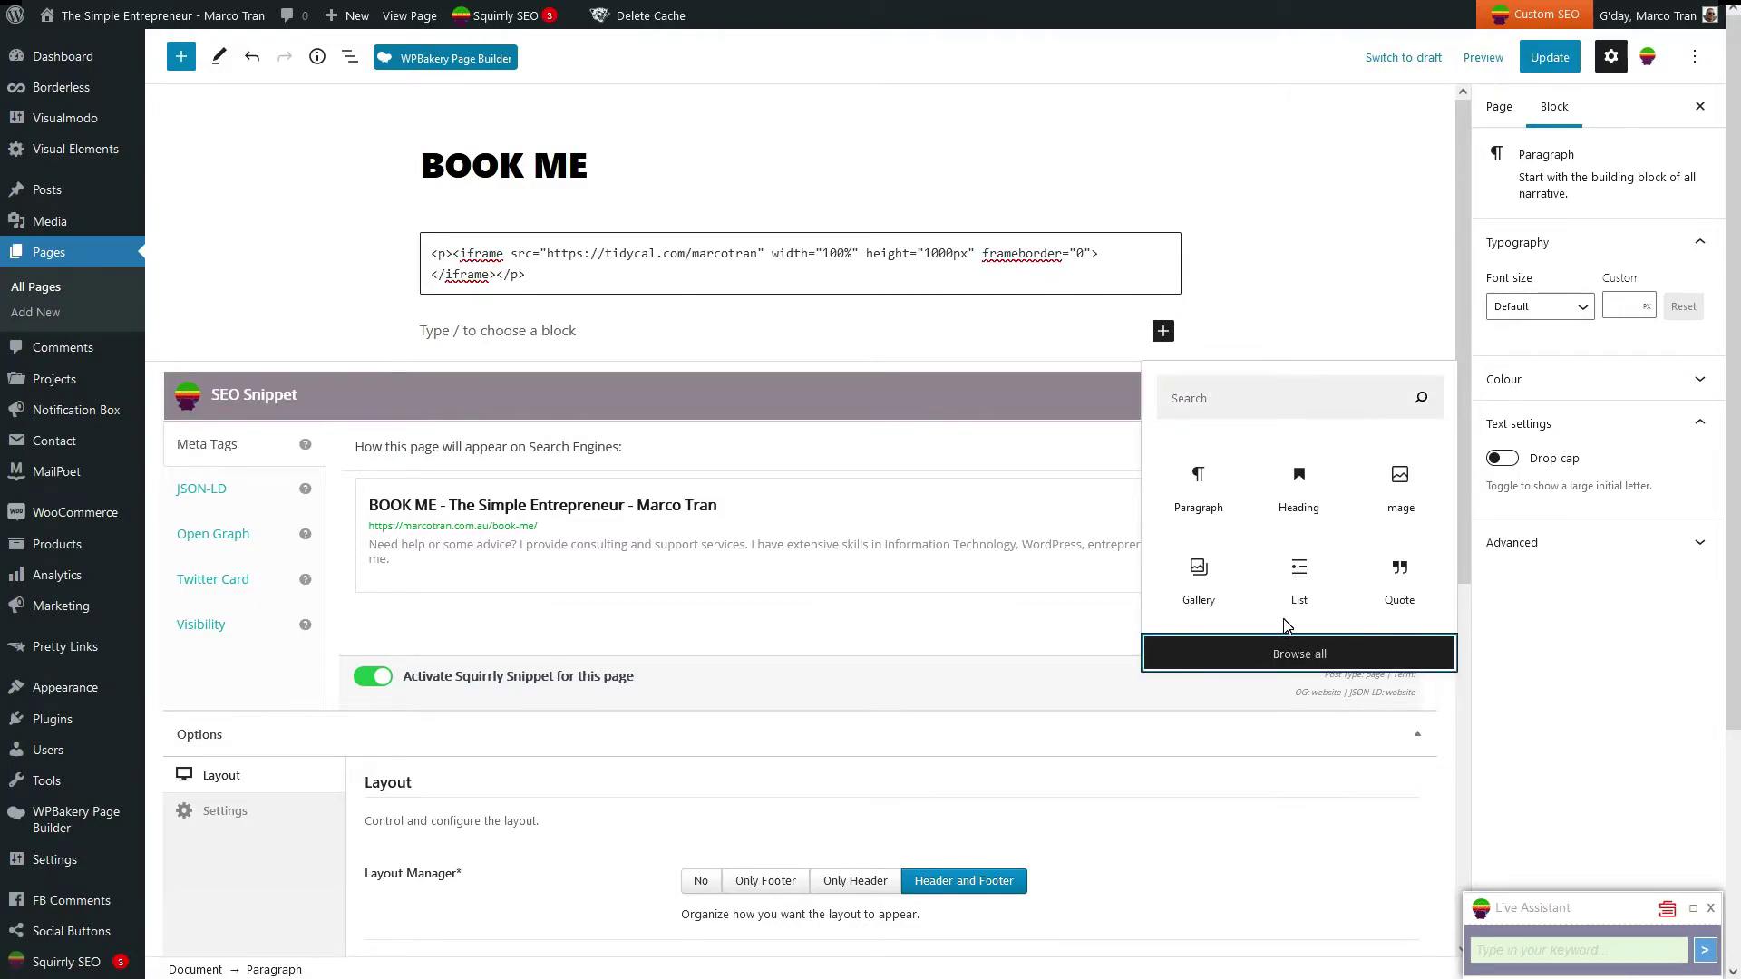
{"action": "scroll", "coordinate": [435, 537], "scroll_direction": "down", "scroll_amount": 15}
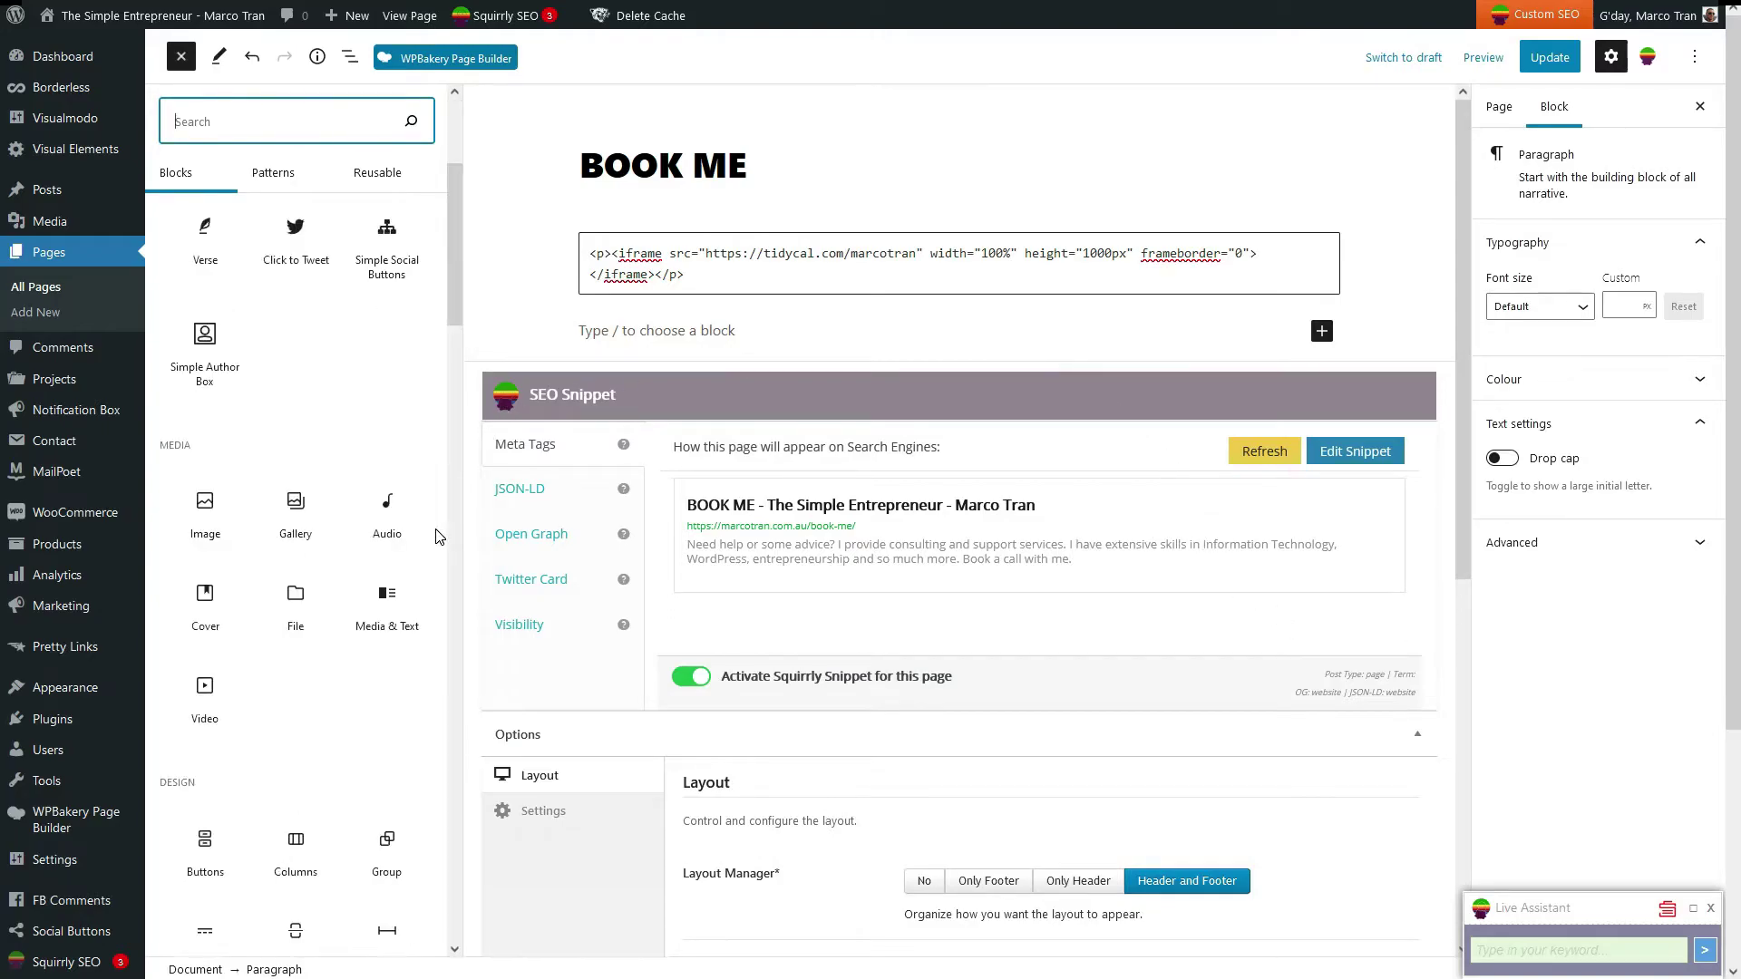
{"action": "scroll", "coordinate": [436, 537], "scroll_direction": "down", "scroll_amount": 2}
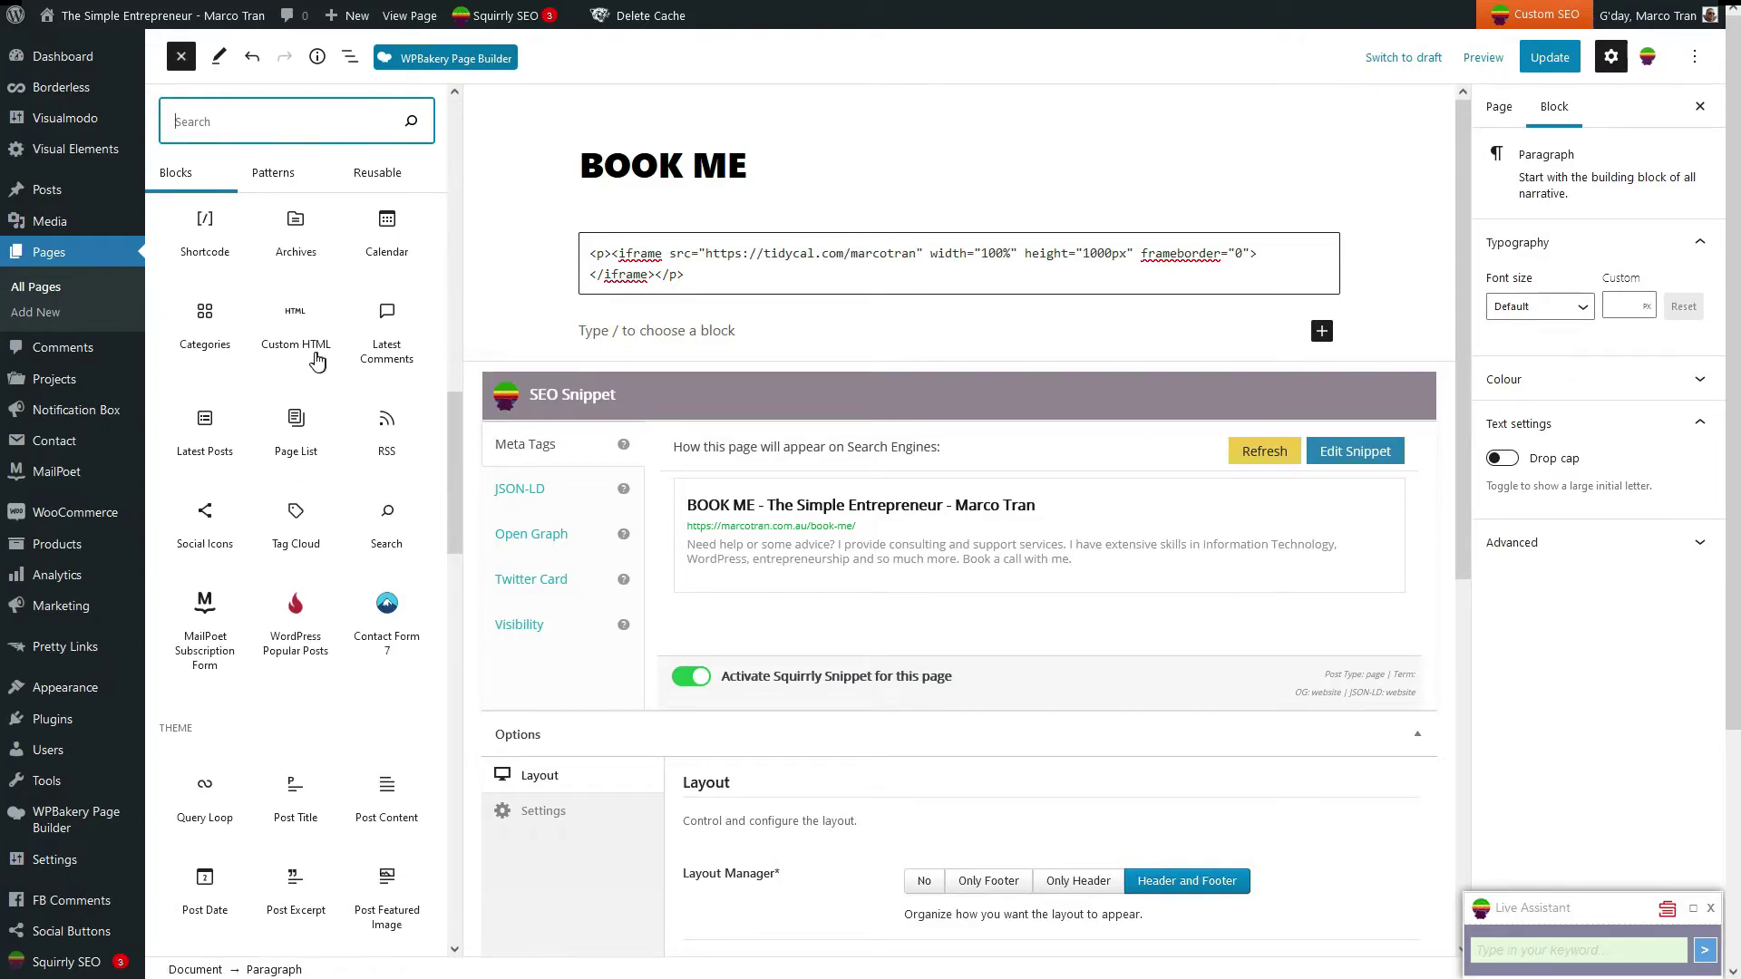
{"action": "mouse_move", "coordinate": [286, 321]}
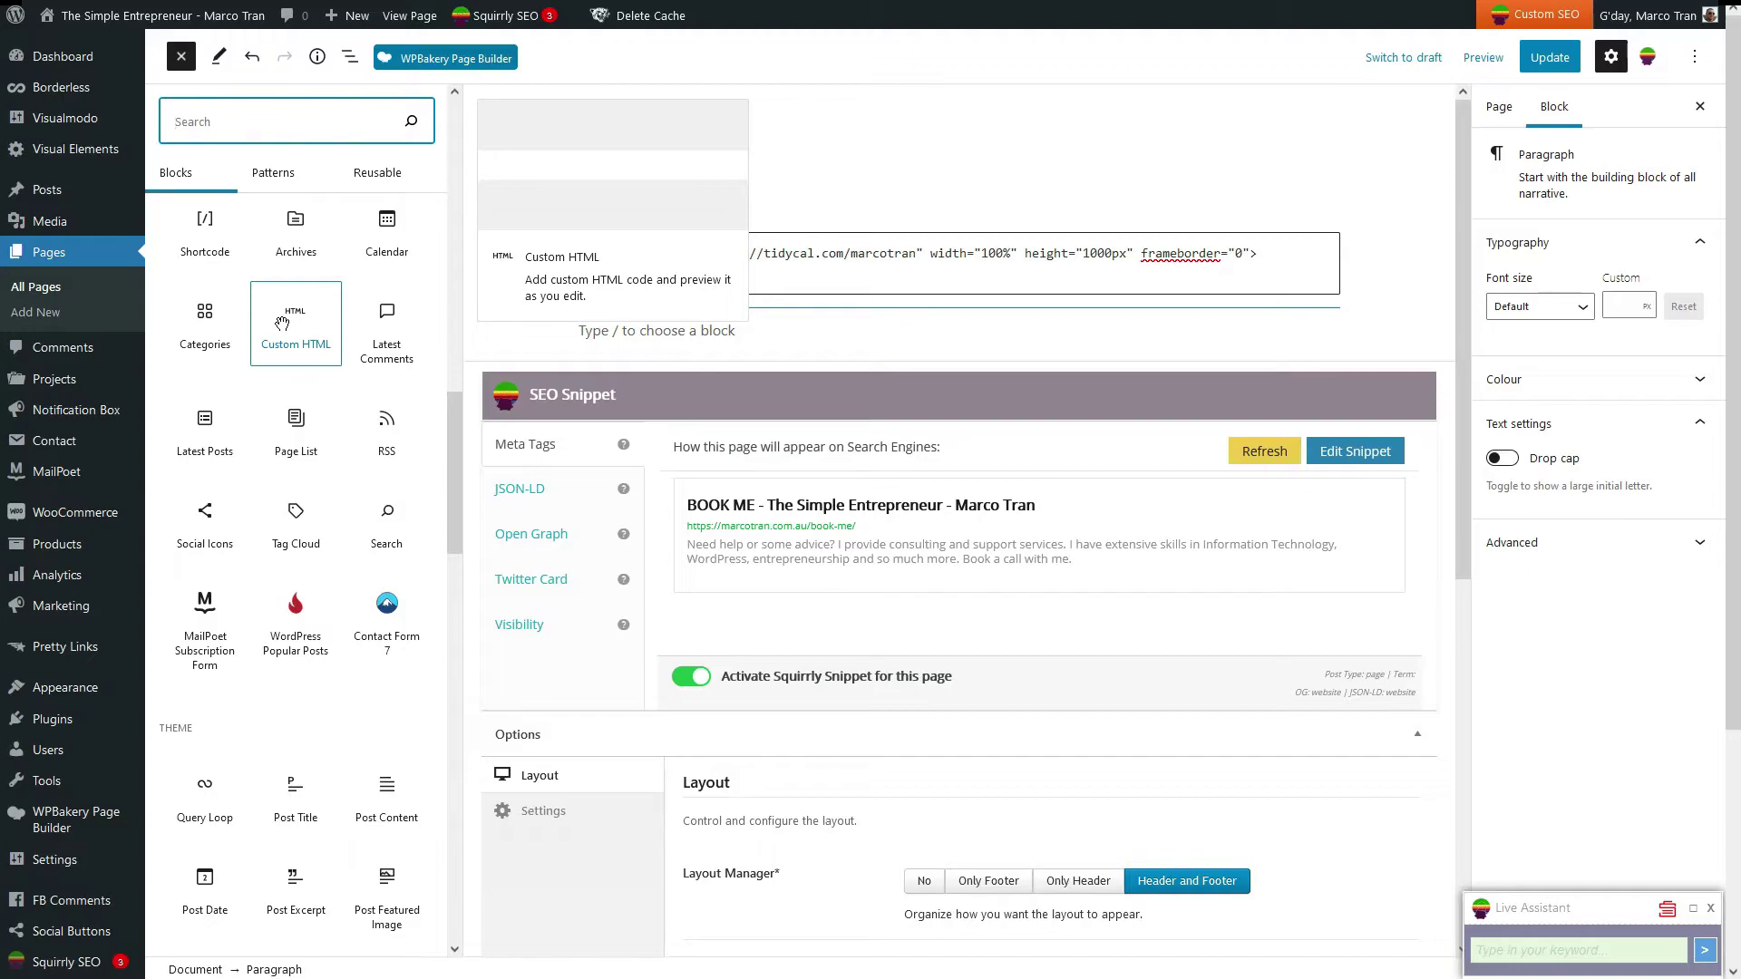
{"action": "left_click", "coordinate": [282, 322]}
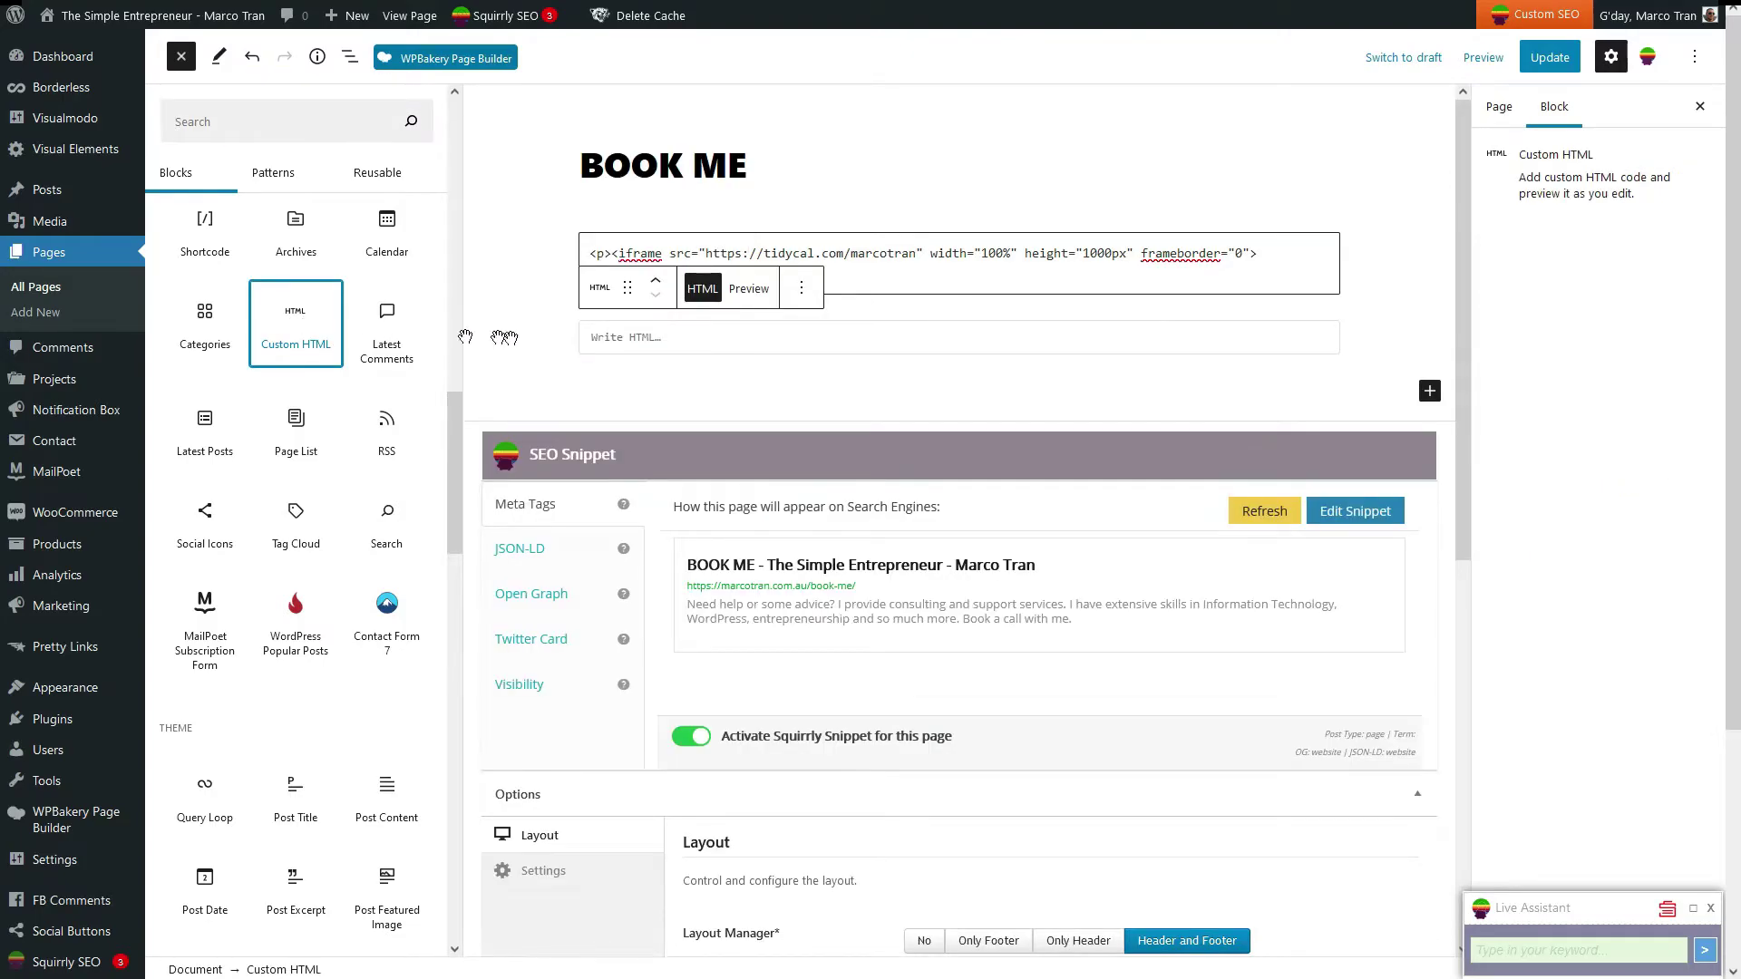
Copy the iframe code from the first block and paste it into the Custom HTML block.
{"action": "left_click", "coordinate": [641, 343]}
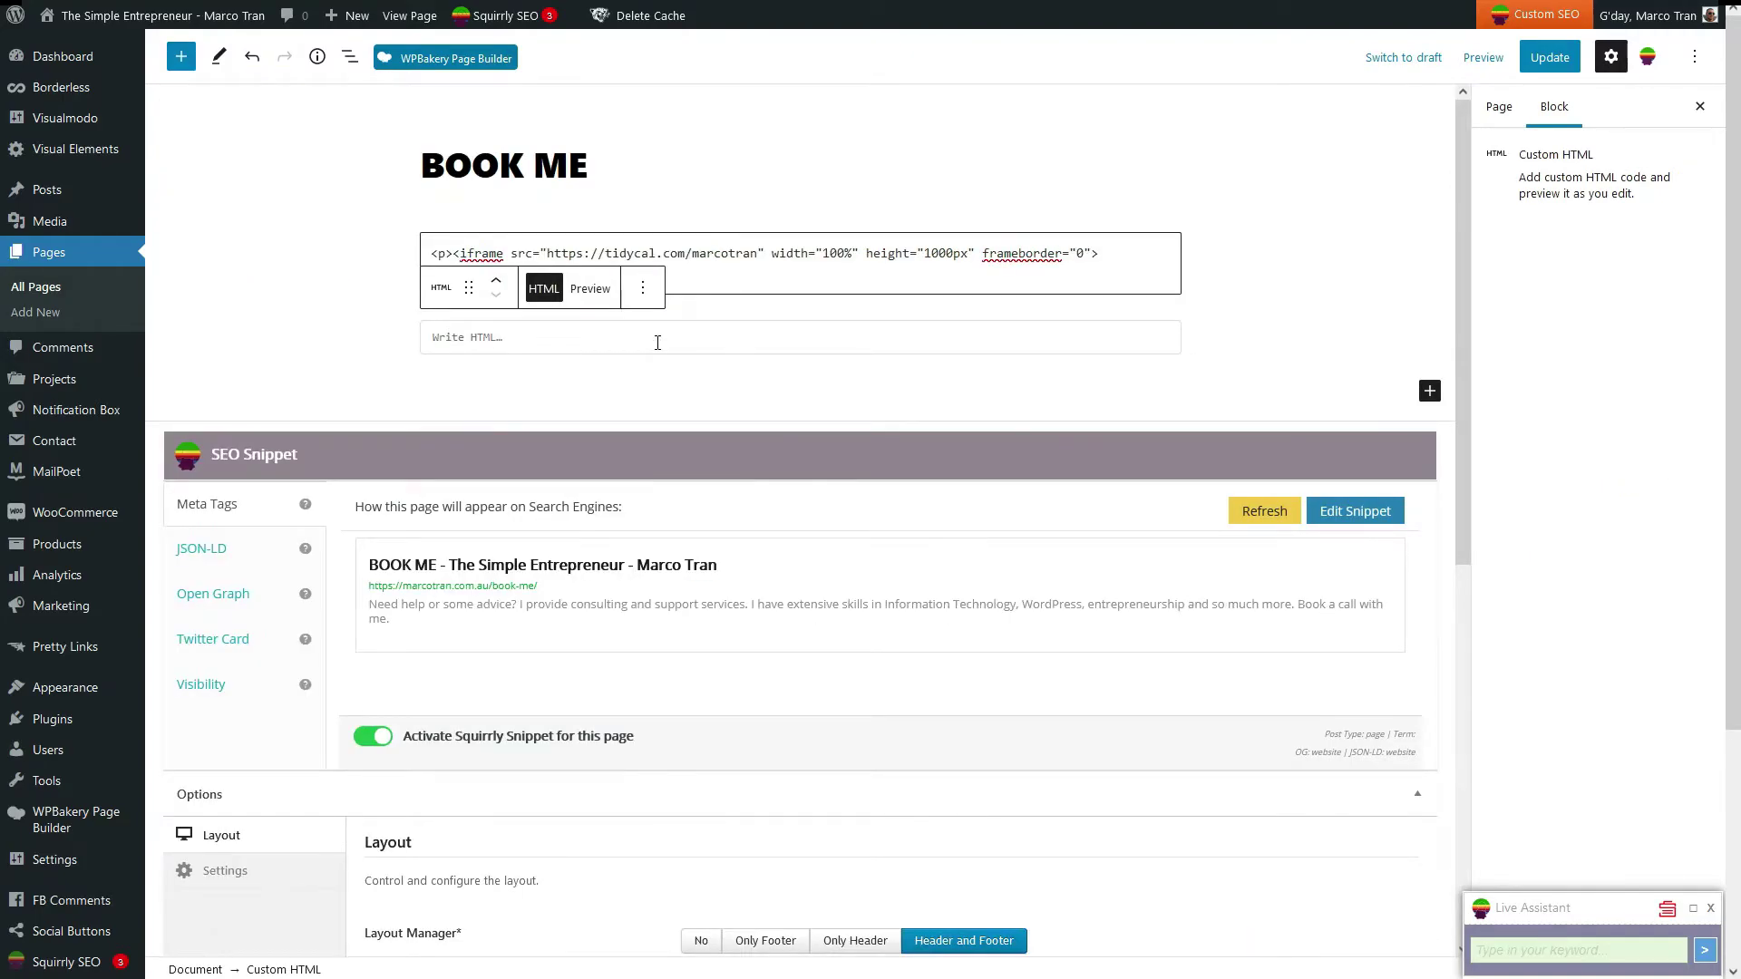
{"action": "left_click", "coordinate": [436, 253]}
{"action": "left_click_drag", "start_coordinate": [433, 253], "coordinate": [558, 272]}
{"action": "key", "text": "ctrl+c"}
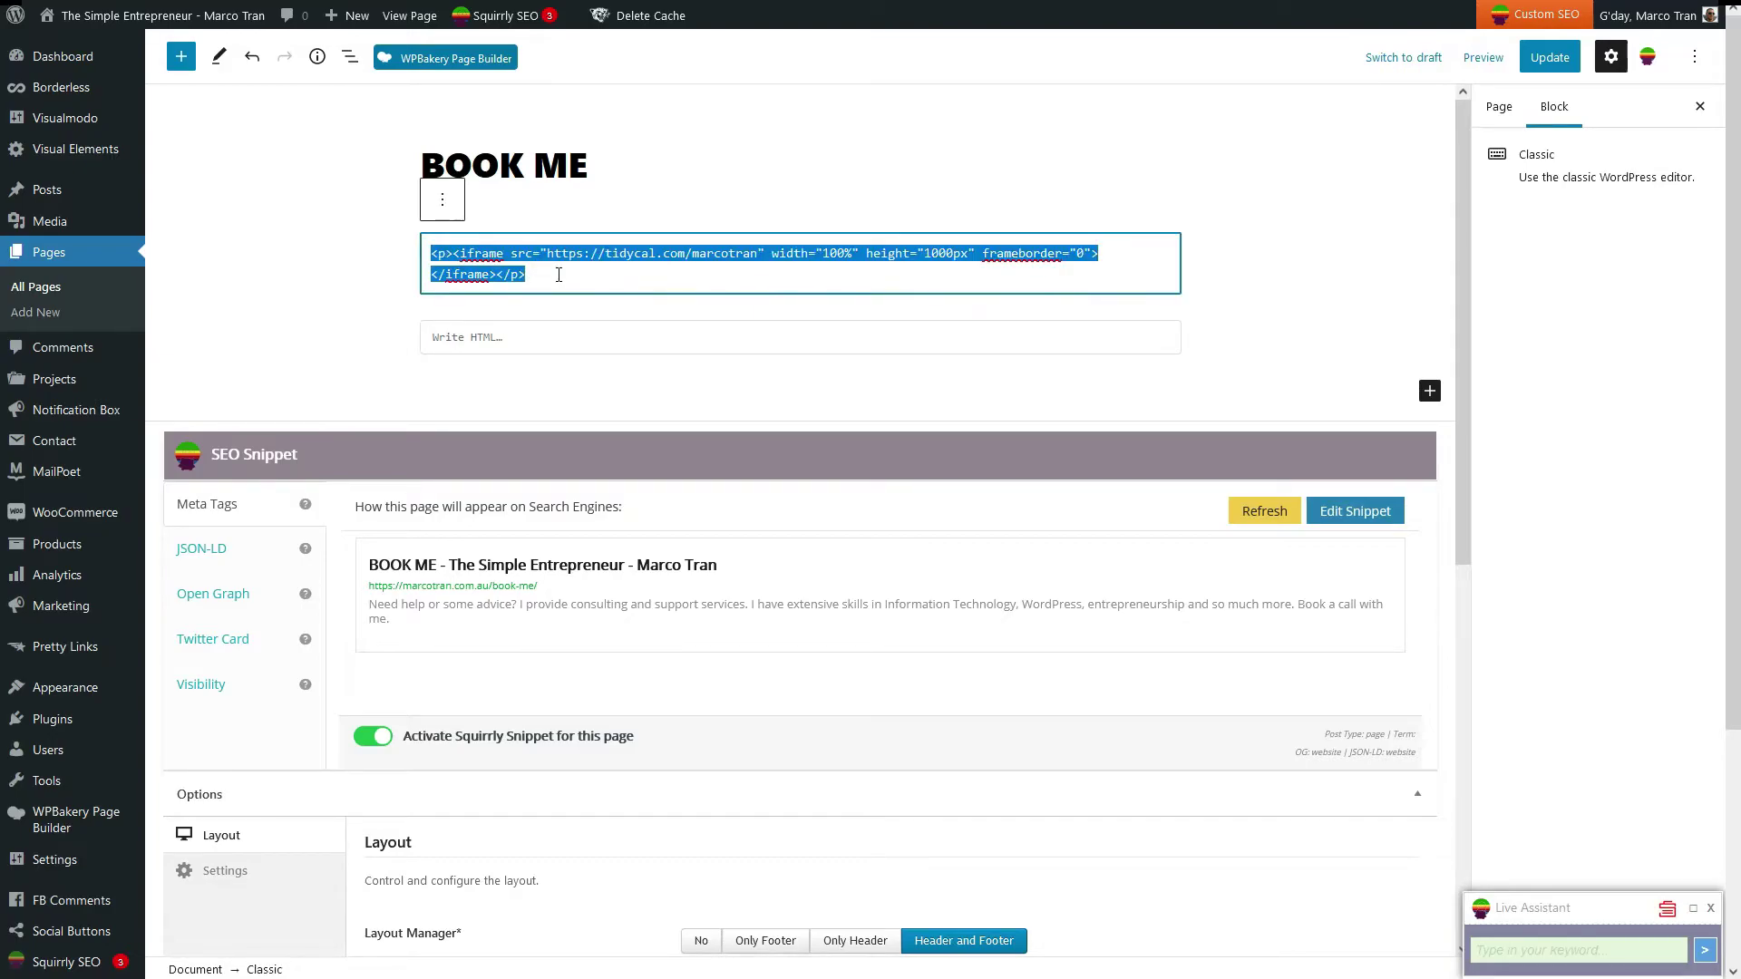
{"action": "left_click", "coordinate": [516, 338]}
{"action": "key", "text": "ctrl+v"}
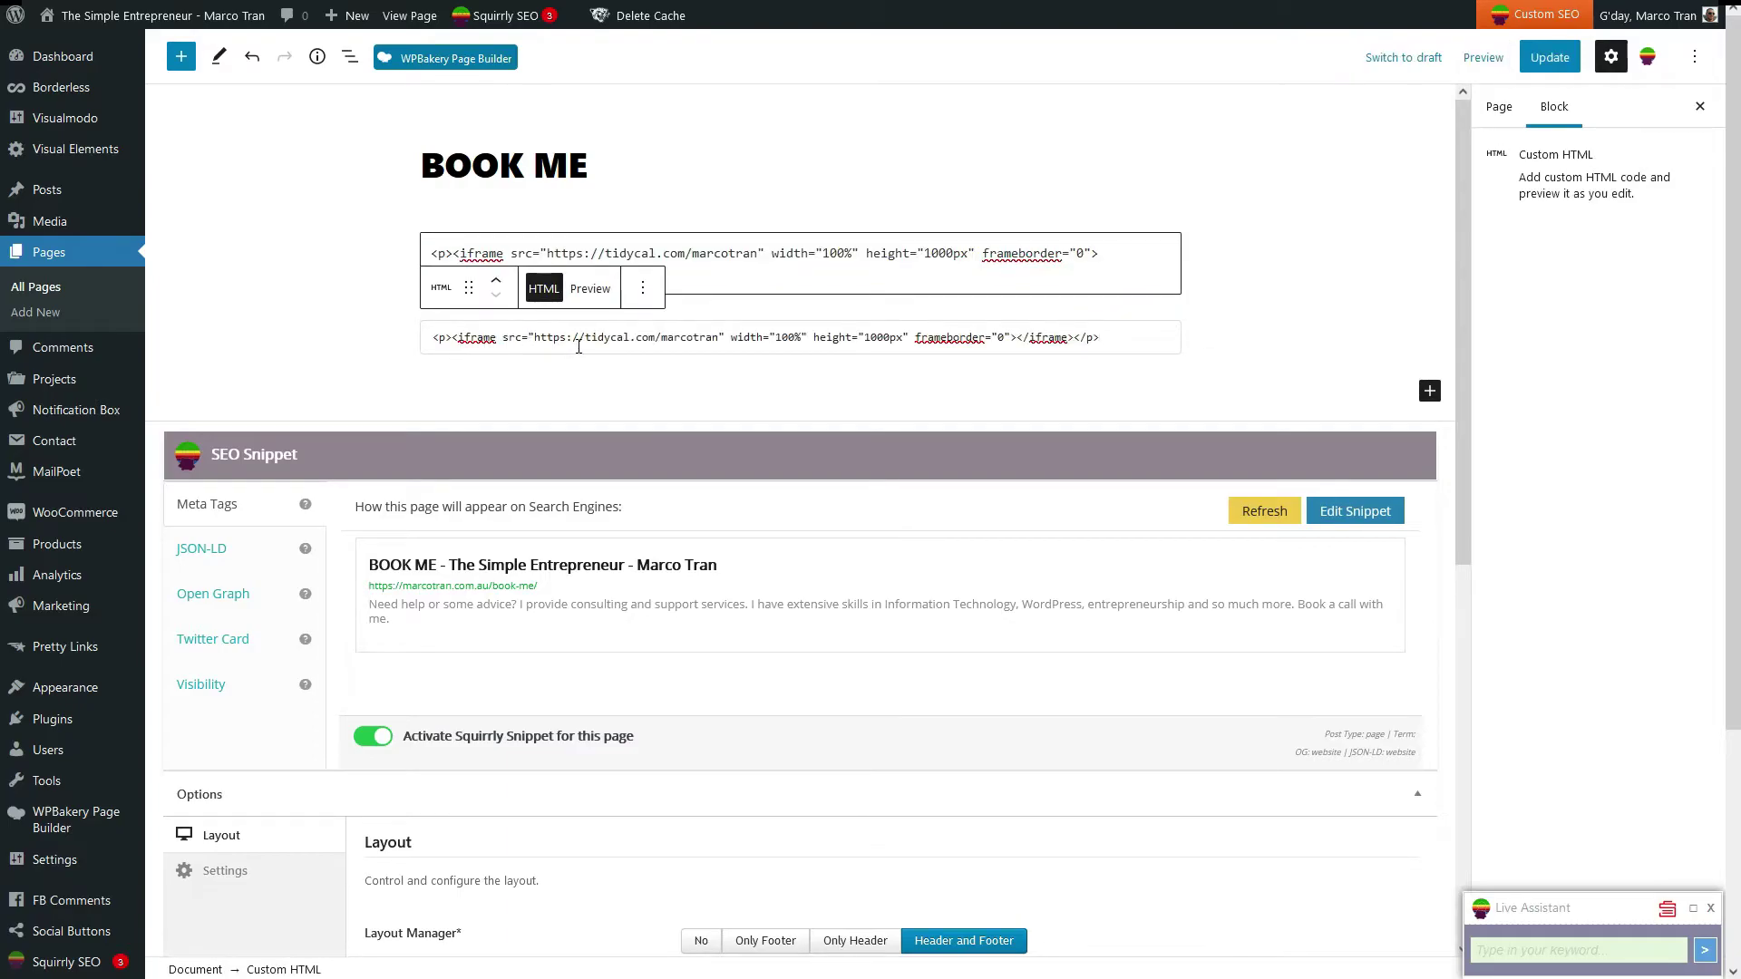
{"action": "left_click_drag", "start_coordinate": [719, 337], "coordinate": [540, 333]}
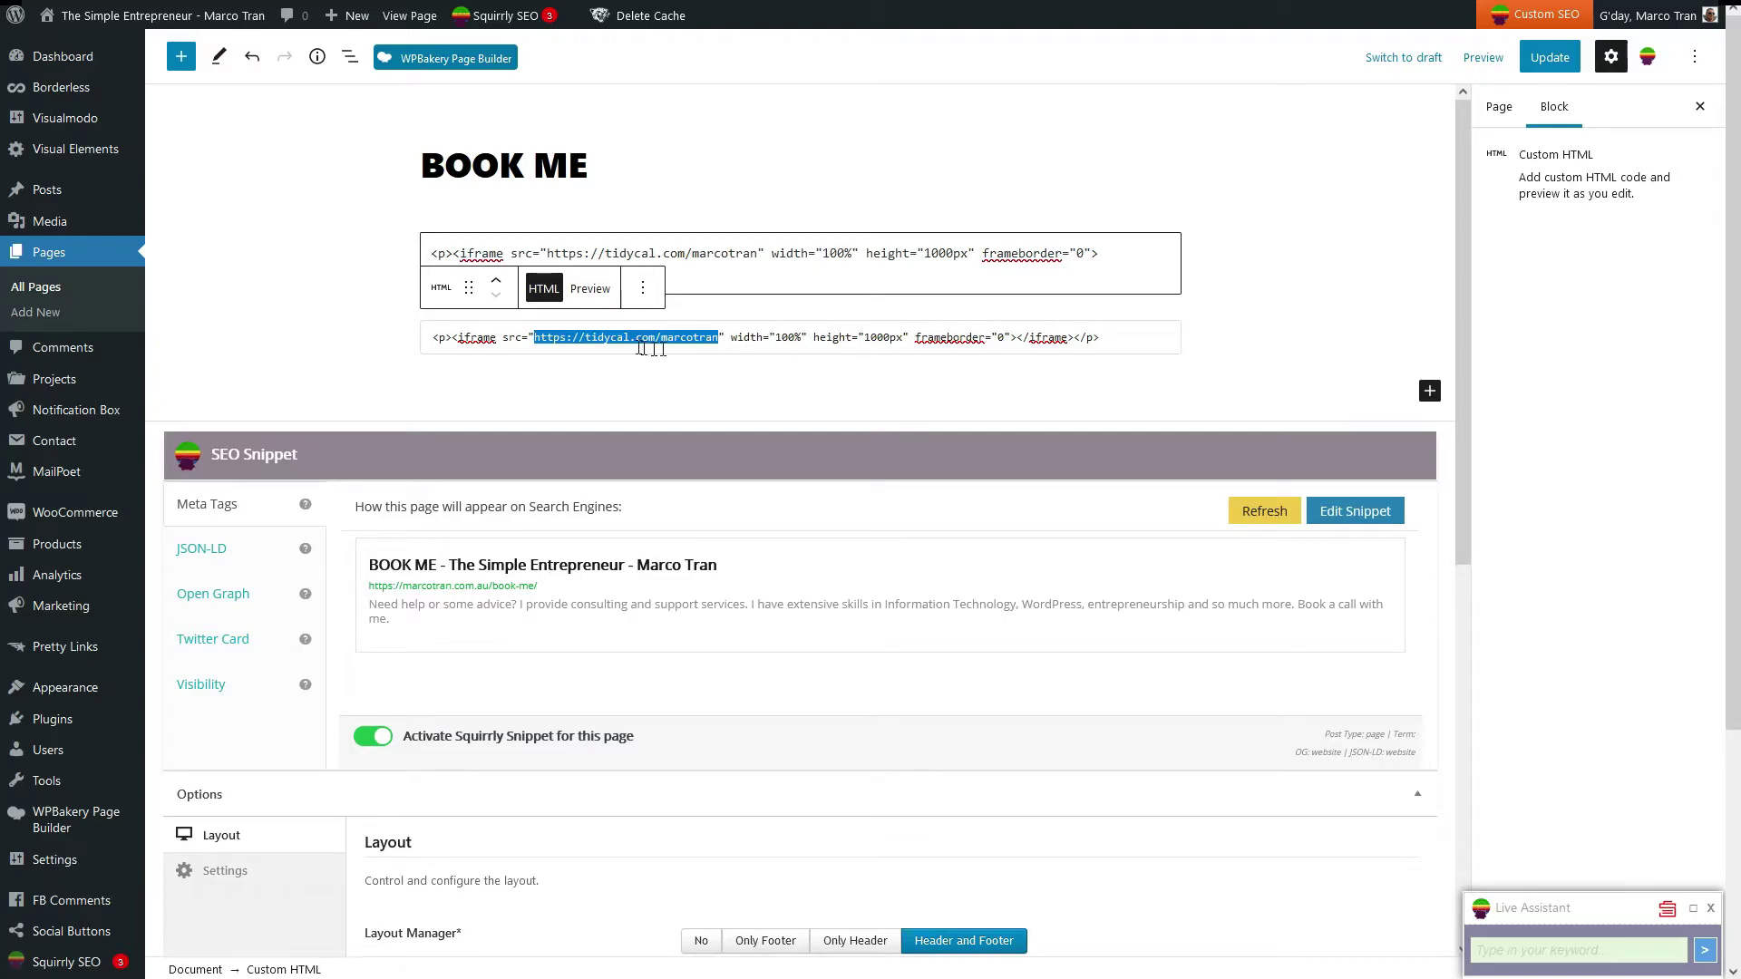
{"action": "left_click", "coordinate": [534, 338]}
{"action": "left_click_drag", "start_coordinate": [574, 336], "coordinate": [721, 334]}
{"action": "left_click", "coordinate": [717, 337]}
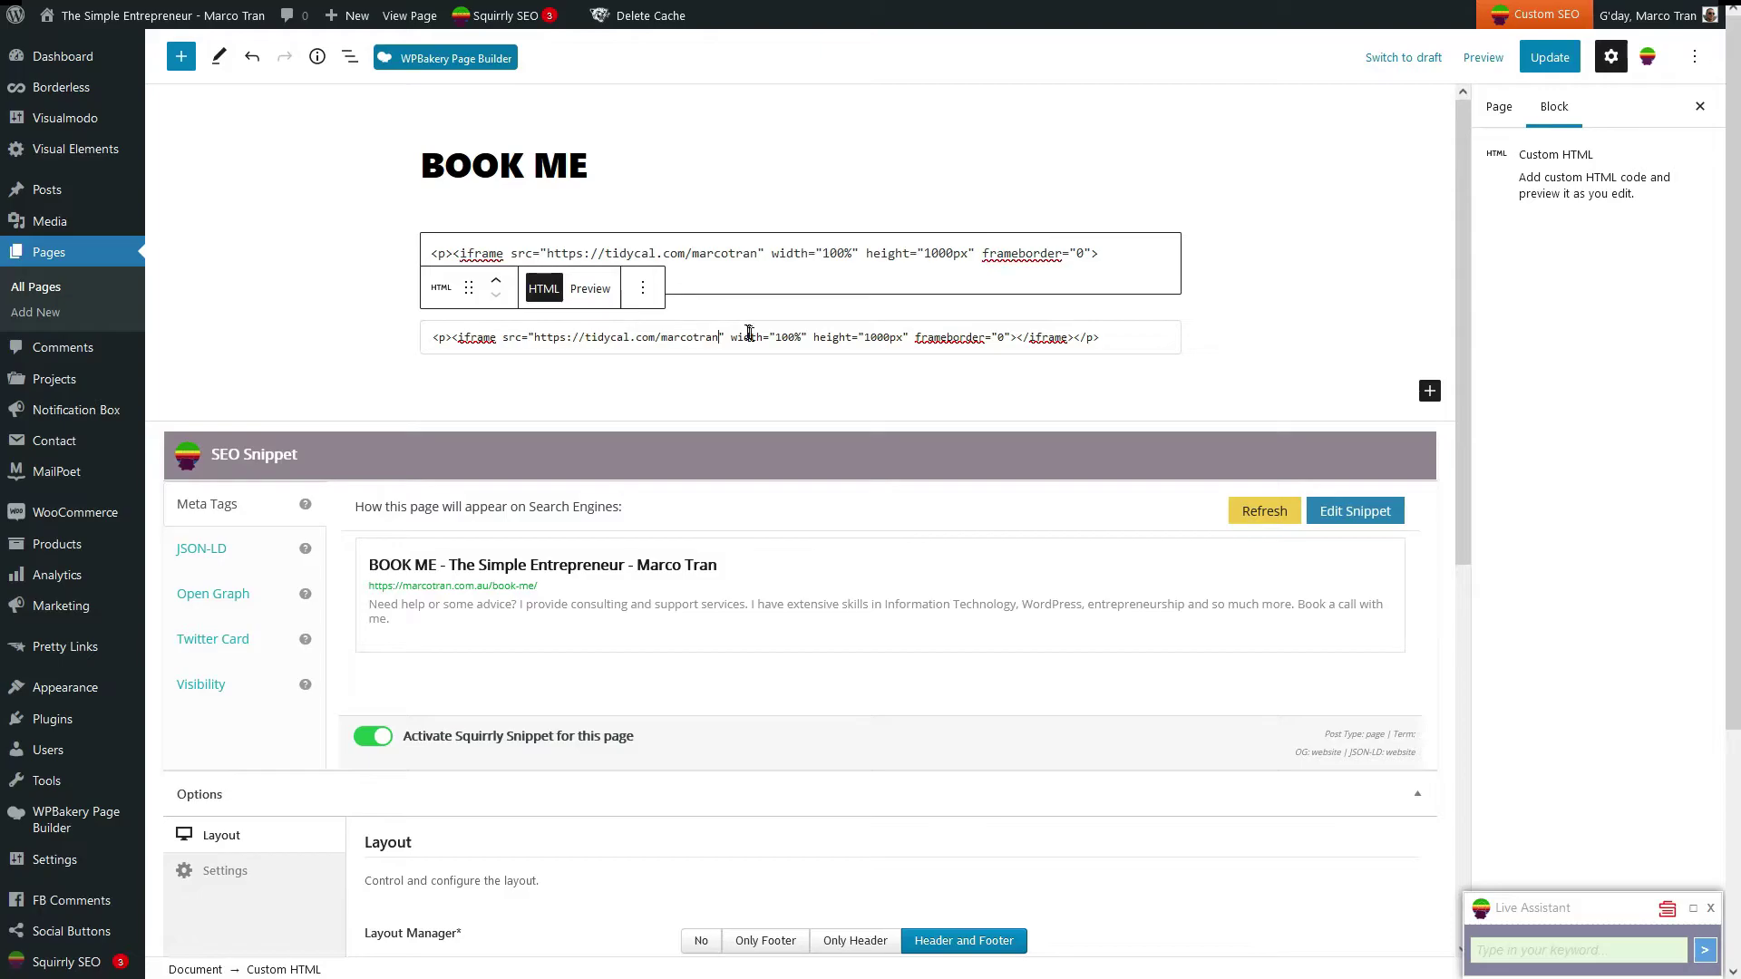
{"action": "left_click_drag", "start_coordinate": [736, 337], "coordinate": [810, 339]}
{"action": "left_click_drag", "start_coordinate": [909, 337], "coordinate": [815, 336]}
{"action": "left_click_drag", "start_coordinate": [914, 337], "coordinate": [1010, 333]}
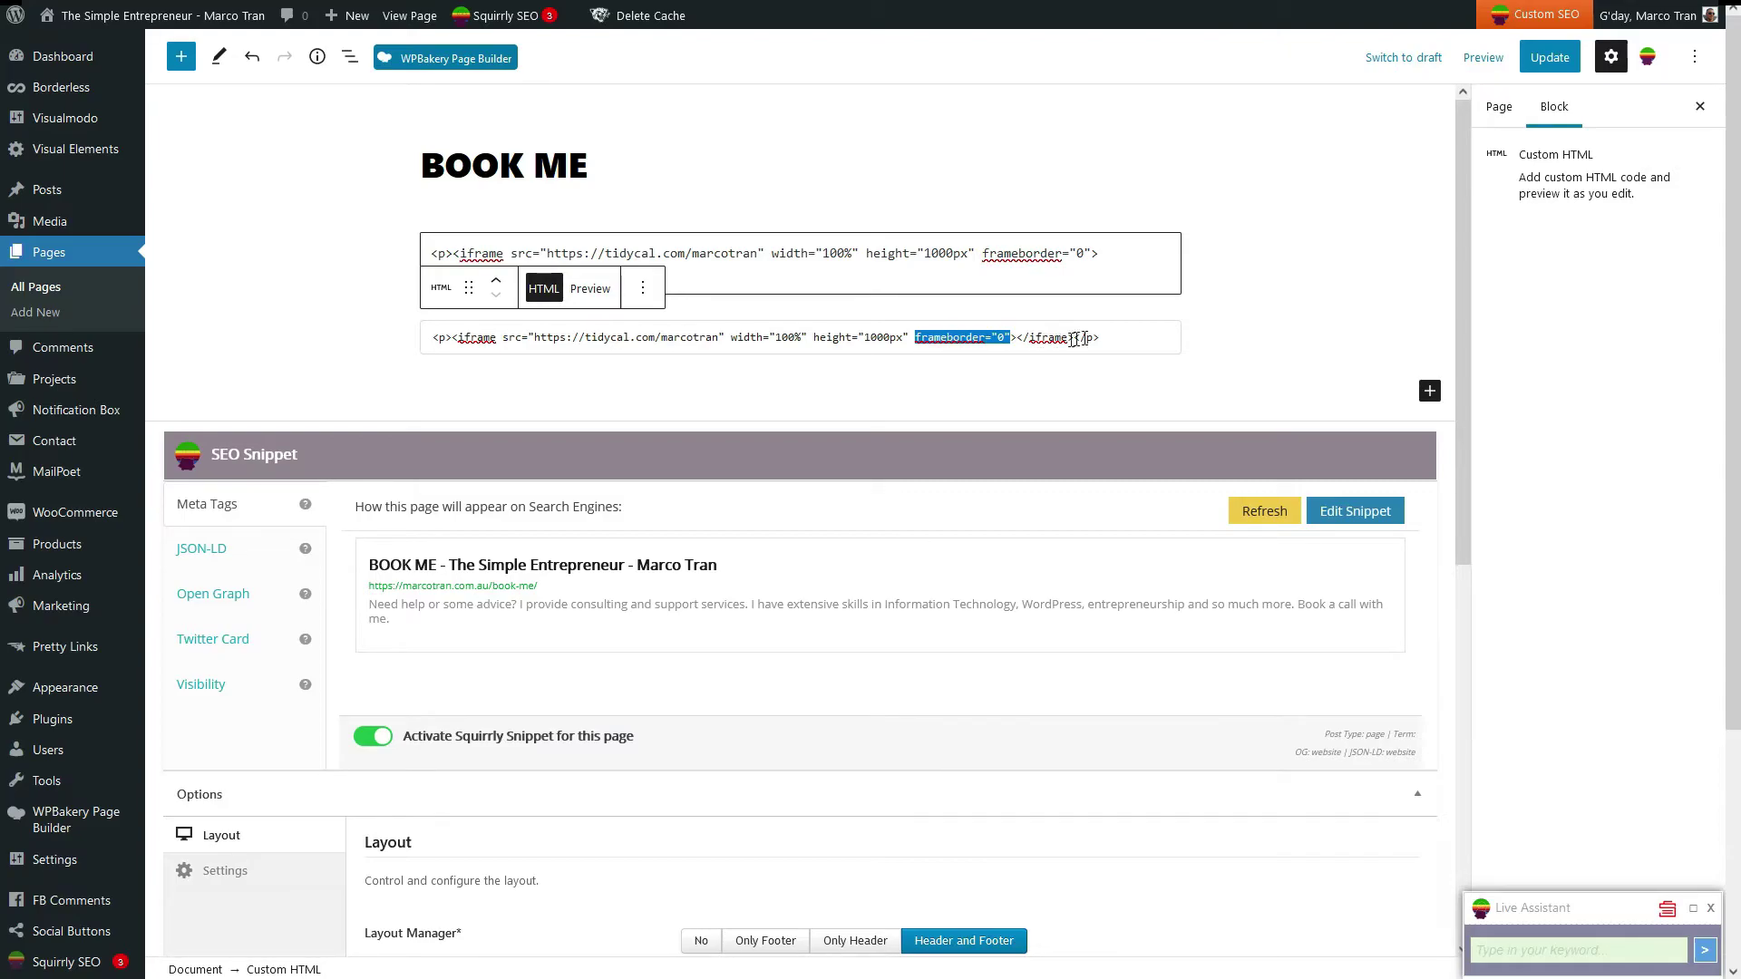
{"action": "left_click", "coordinate": [859, 337]}
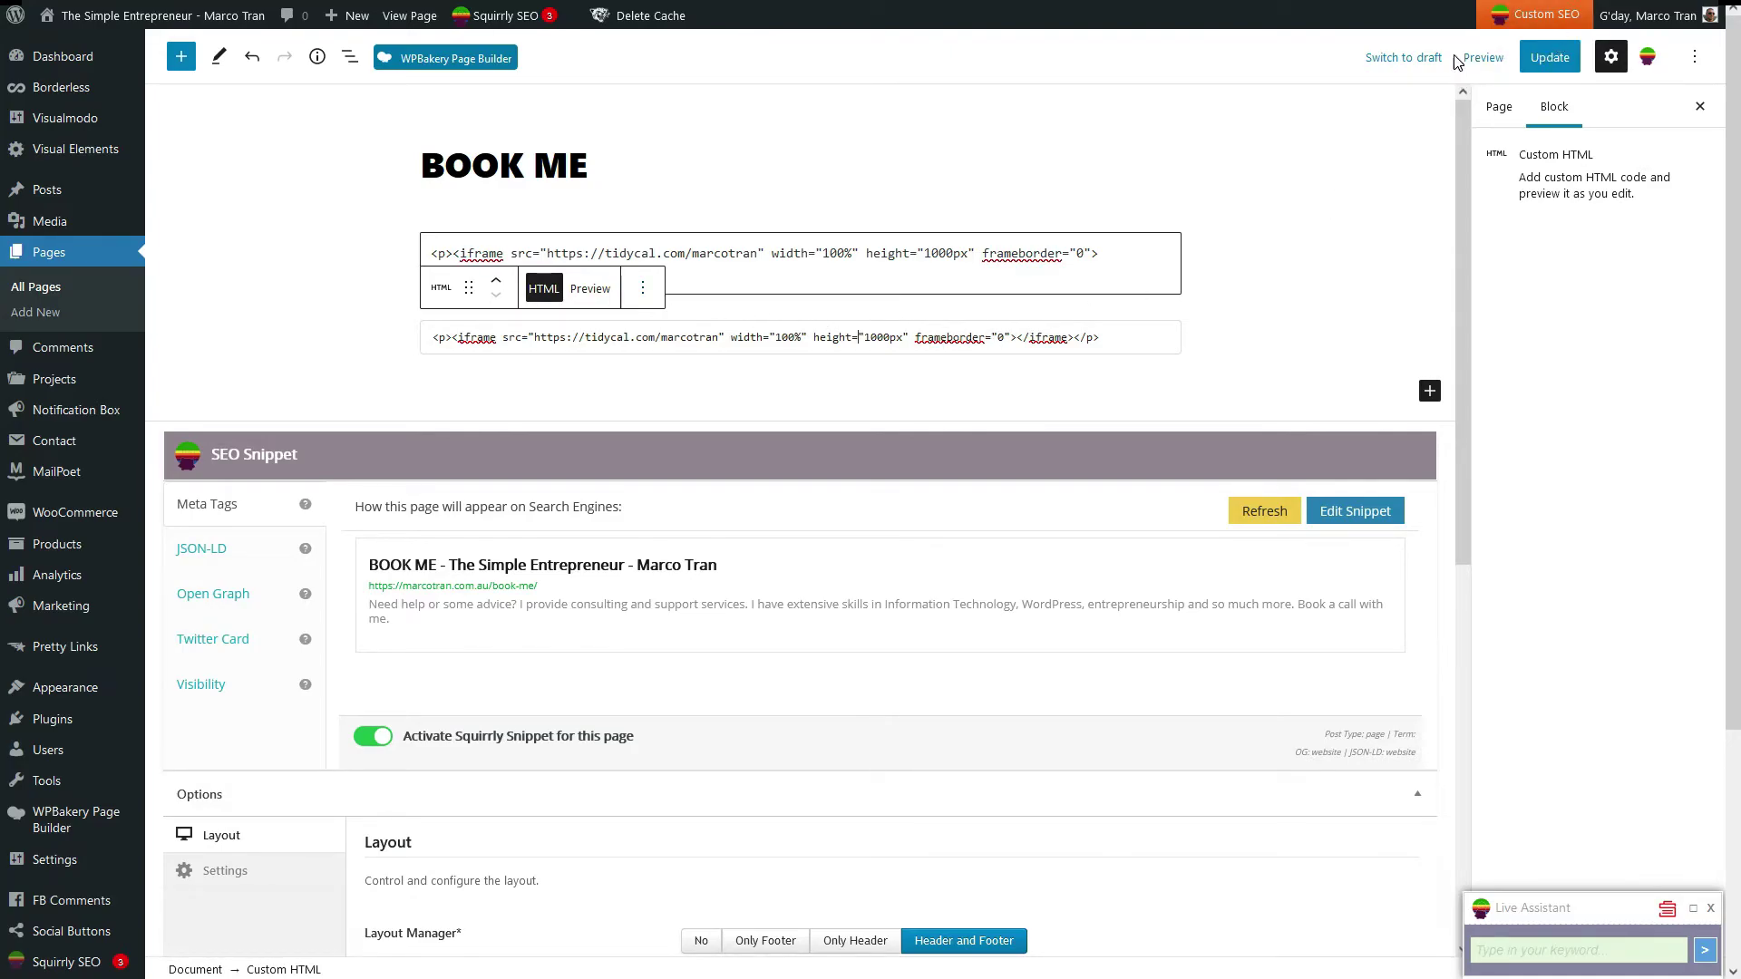
Preview the BOOK ME page and scroll through the four priced TidyCal meeting cards.
{"action": "left_click", "coordinate": [1483, 57]}
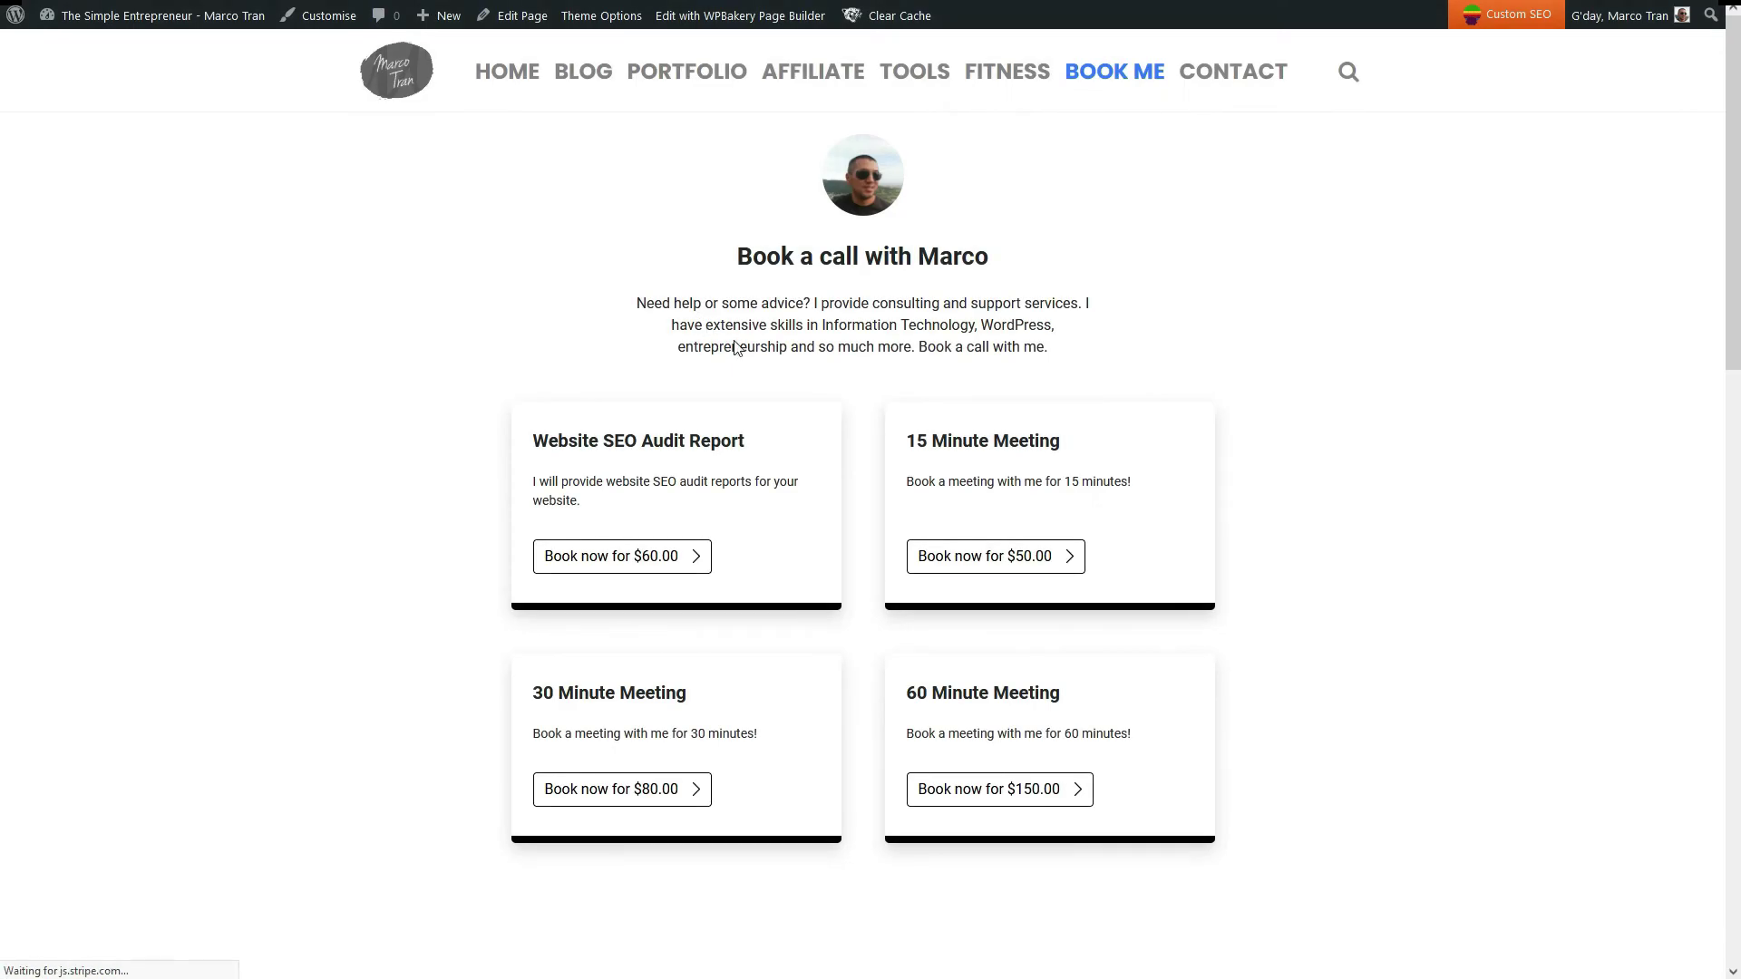
{"action": "scroll", "coordinate": [716, 336], "scroll_direction": "down", "scroll_amount": 5}
{"action": "scroll", "coordinate": [742, 352], "scroll_direction": "down", "scroll_amount": 8}
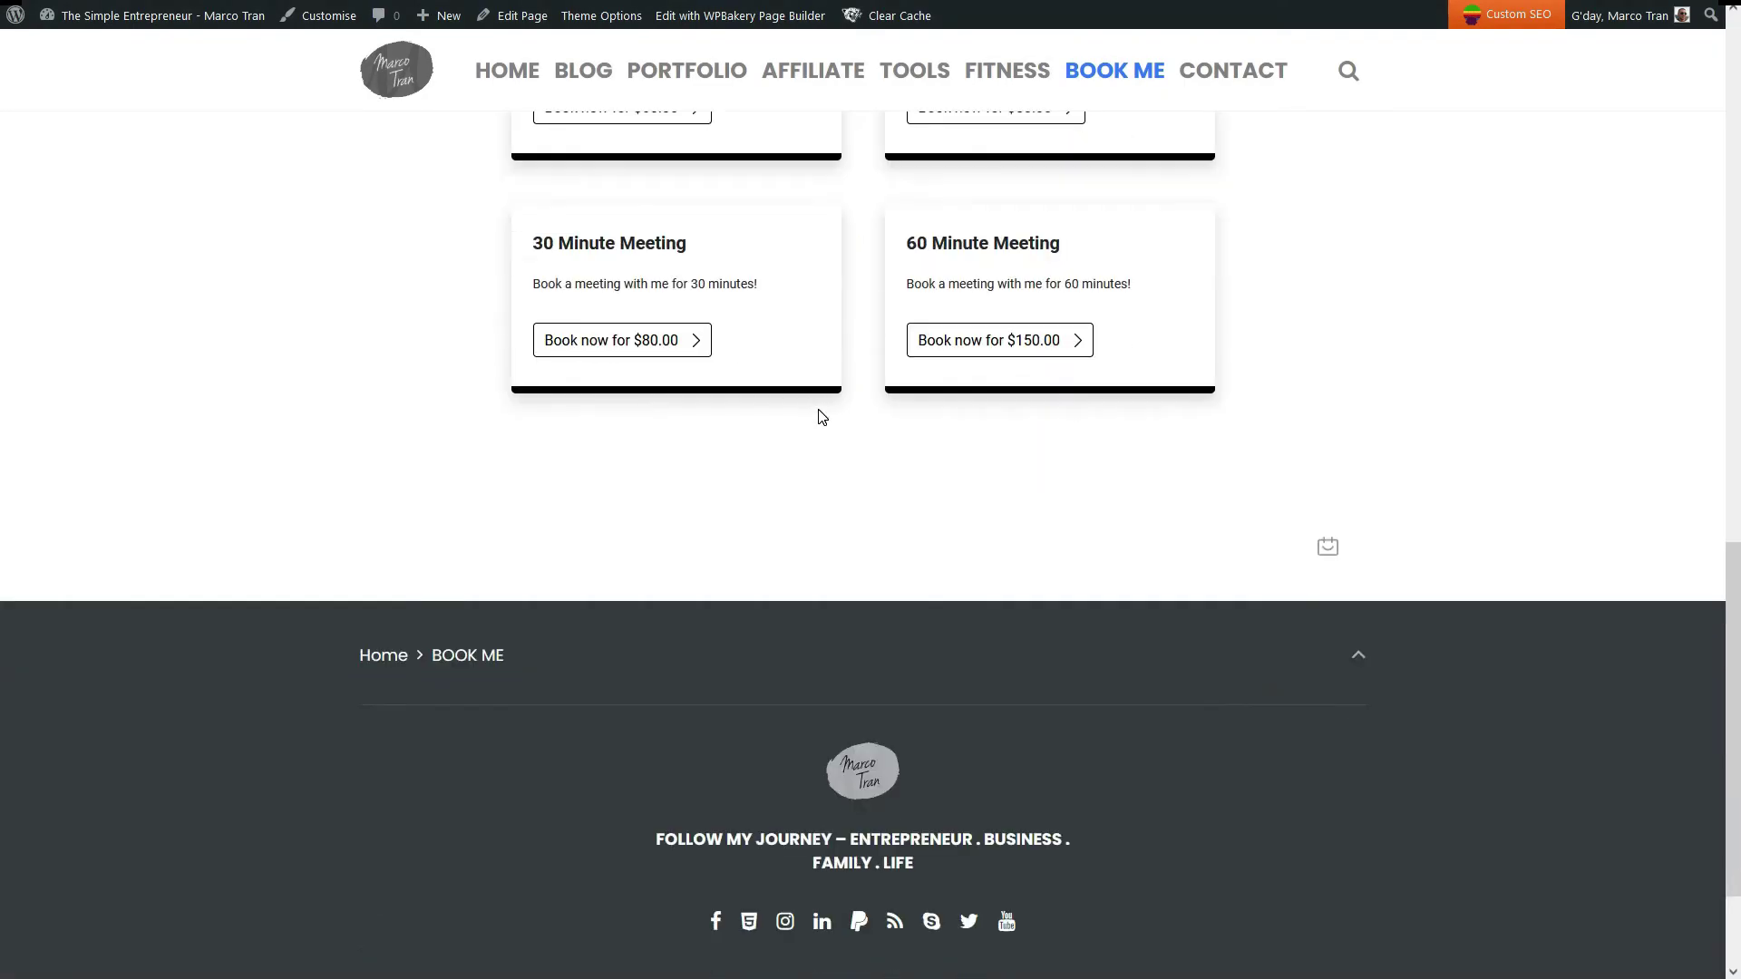
{"action": "scroll", "coordinate": [816, 415], "scroll_direction": "up", "scroll_amount": 5}
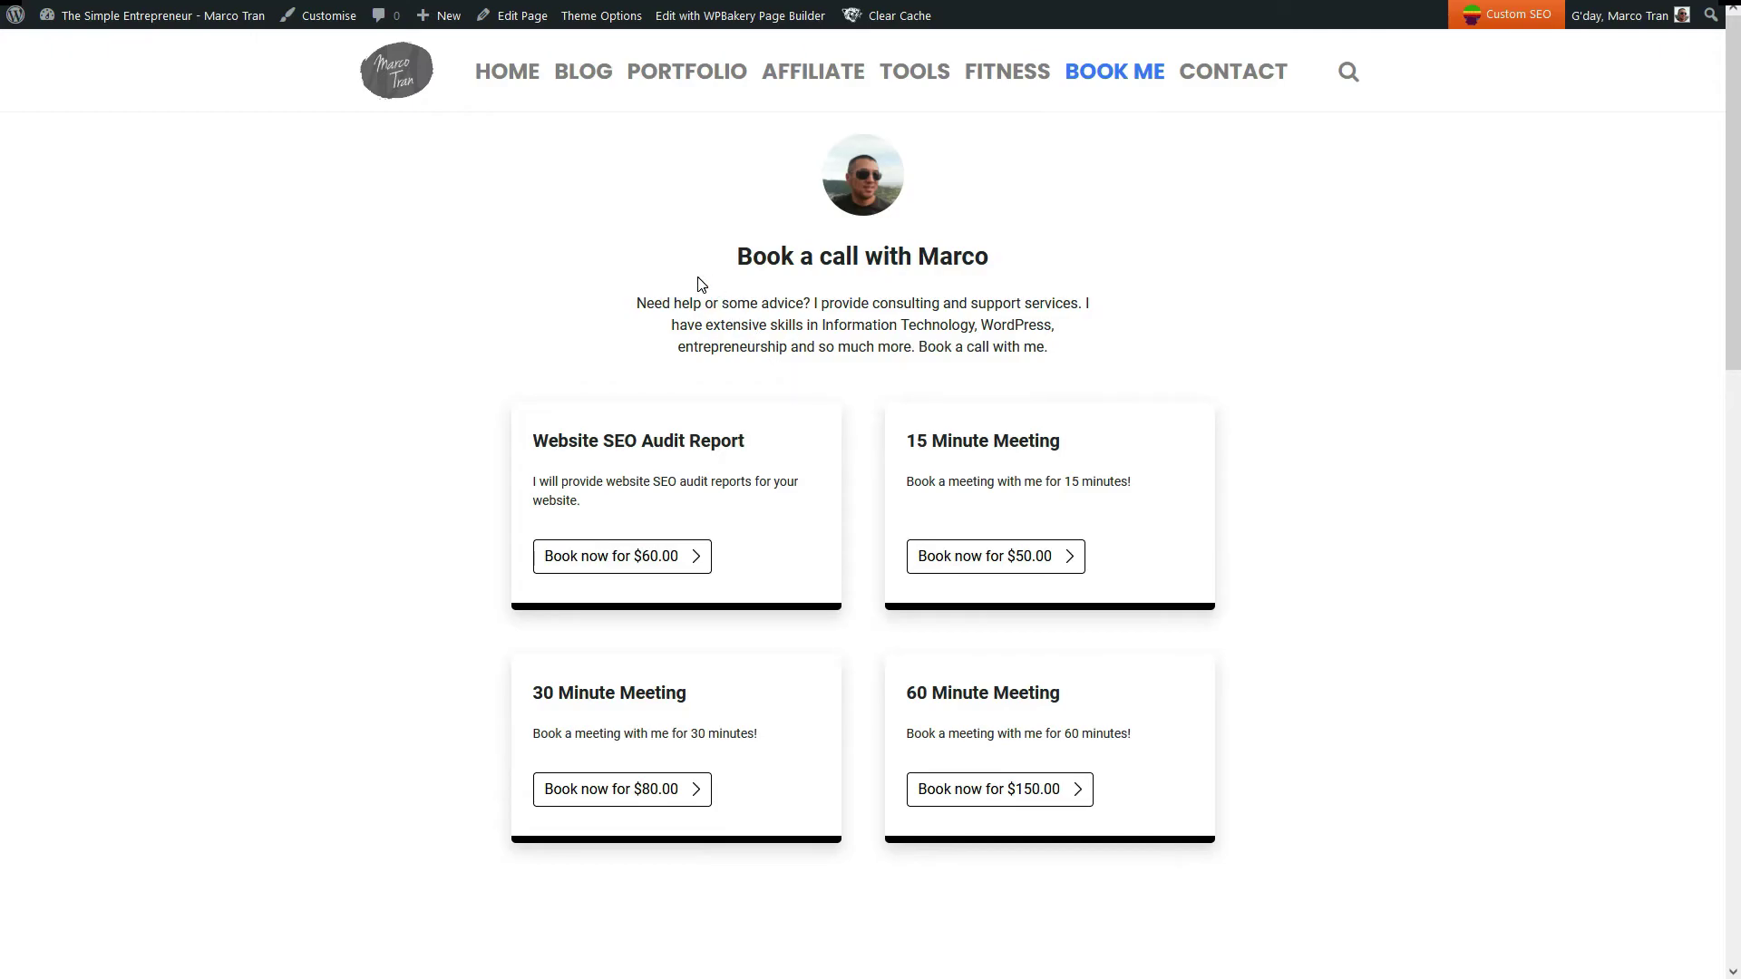
{"action": "scroll", "coordinate": [611, 253], "scroll_direction": "down", "scroll_amount": 10}
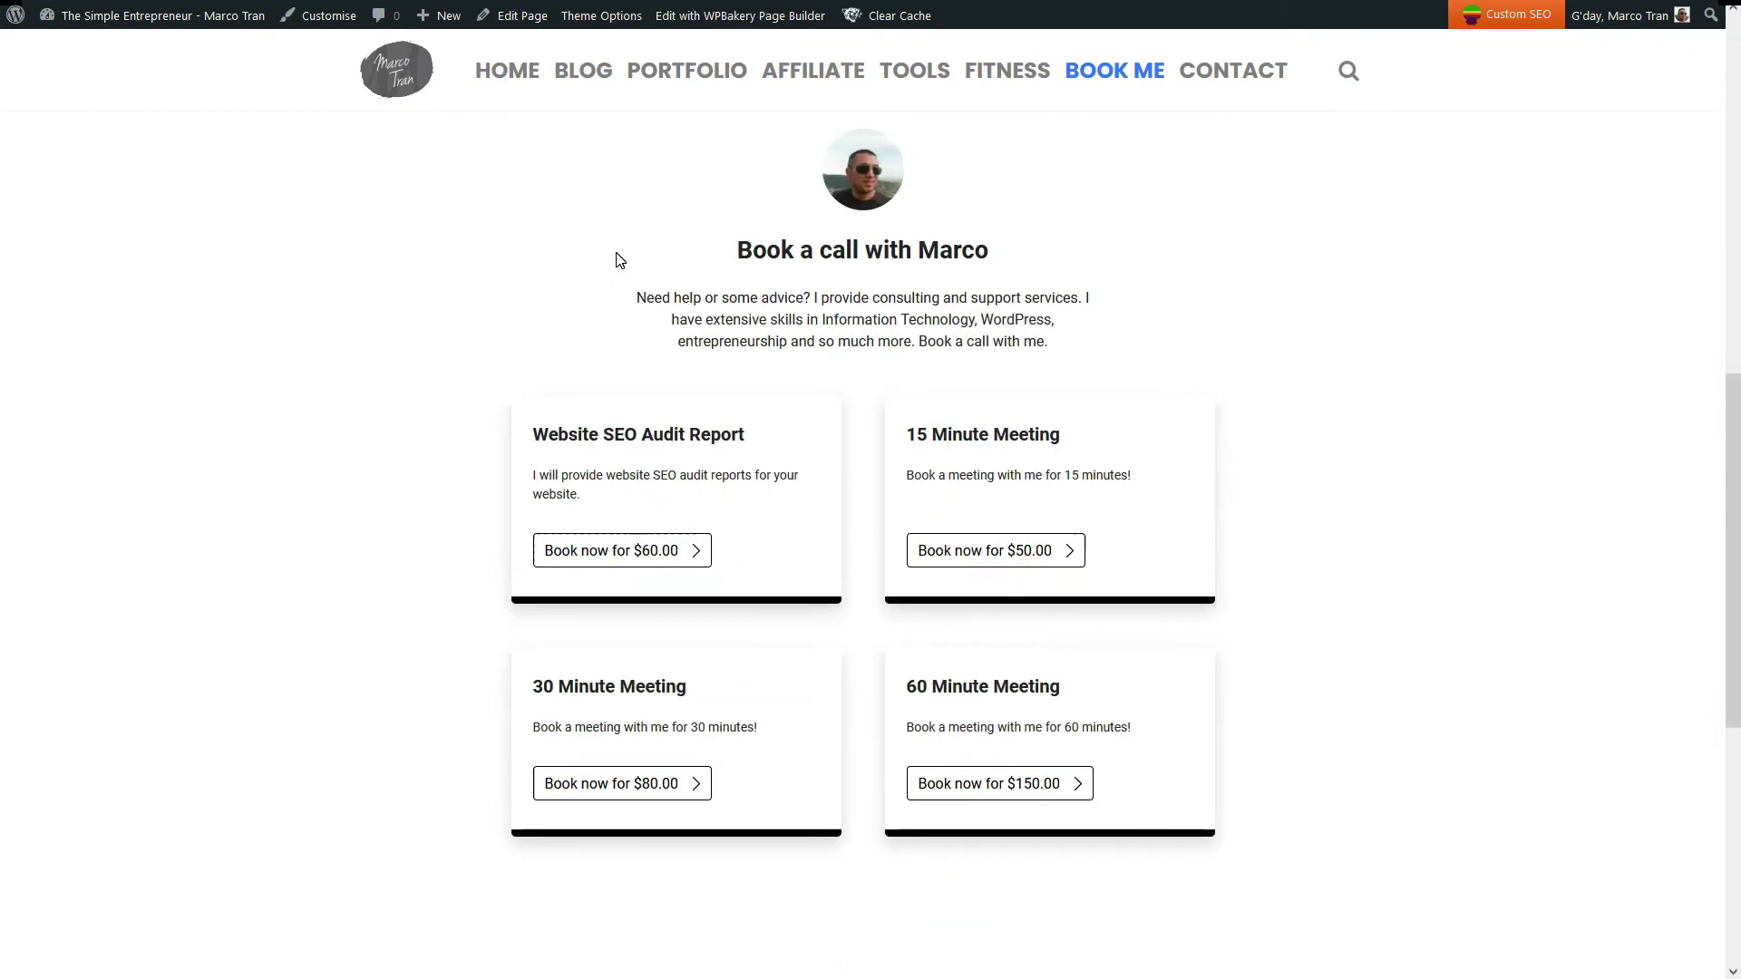
{"action": "scroll", "coordinate": [616, 262], "scroll_direction": "down", "scroll_amount": 5}
{"action": "scroll", "coordinate": [617, 262], "scroll_direction": "up", "scroll_amount": 6}
{"action": "scroll", "coordinate": [617, 262], "scroll_direction": "down", "scroll_amount": 1}
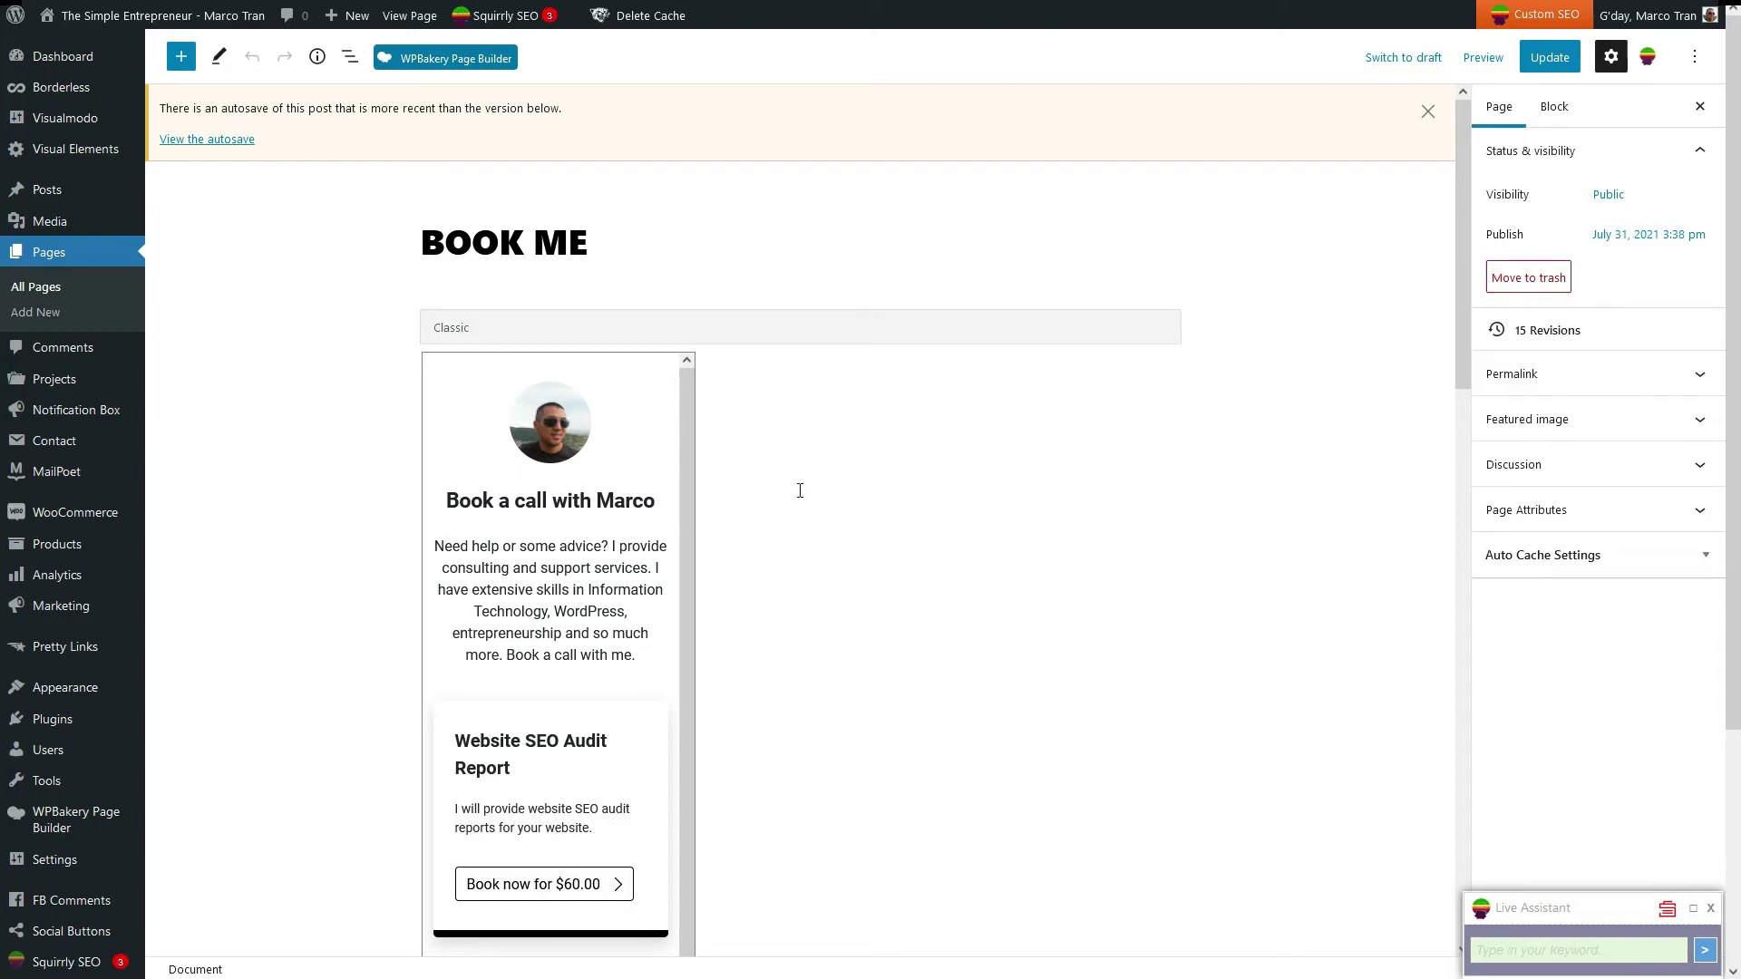
Select the Classic block holding the booking embed, view its More options menu, then deselect it.
{"action": "scroll", "coordinate": [800, 490], "scroll_direction": "down", "scroll_amount": 5}
{"action": "scroll", "coordinate": [544, 317], "scroll_direction": "down", "scroll_amount": 2}
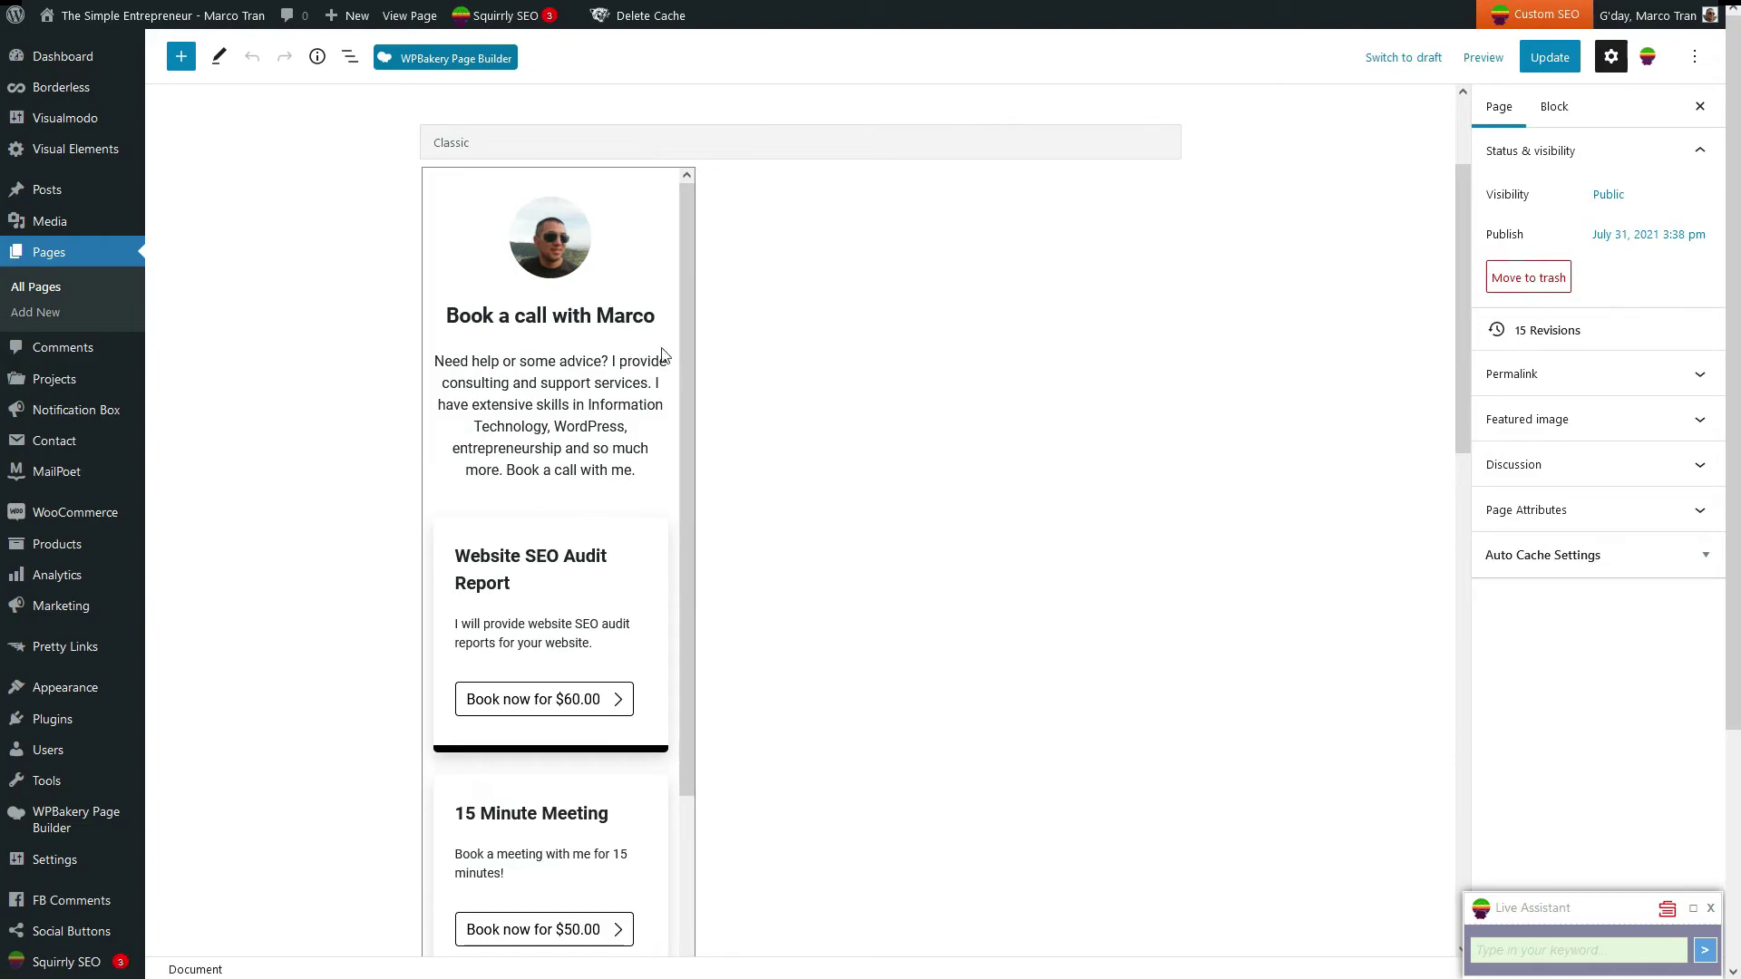
{"action": "left_click", "coordinate": [693, 349]}
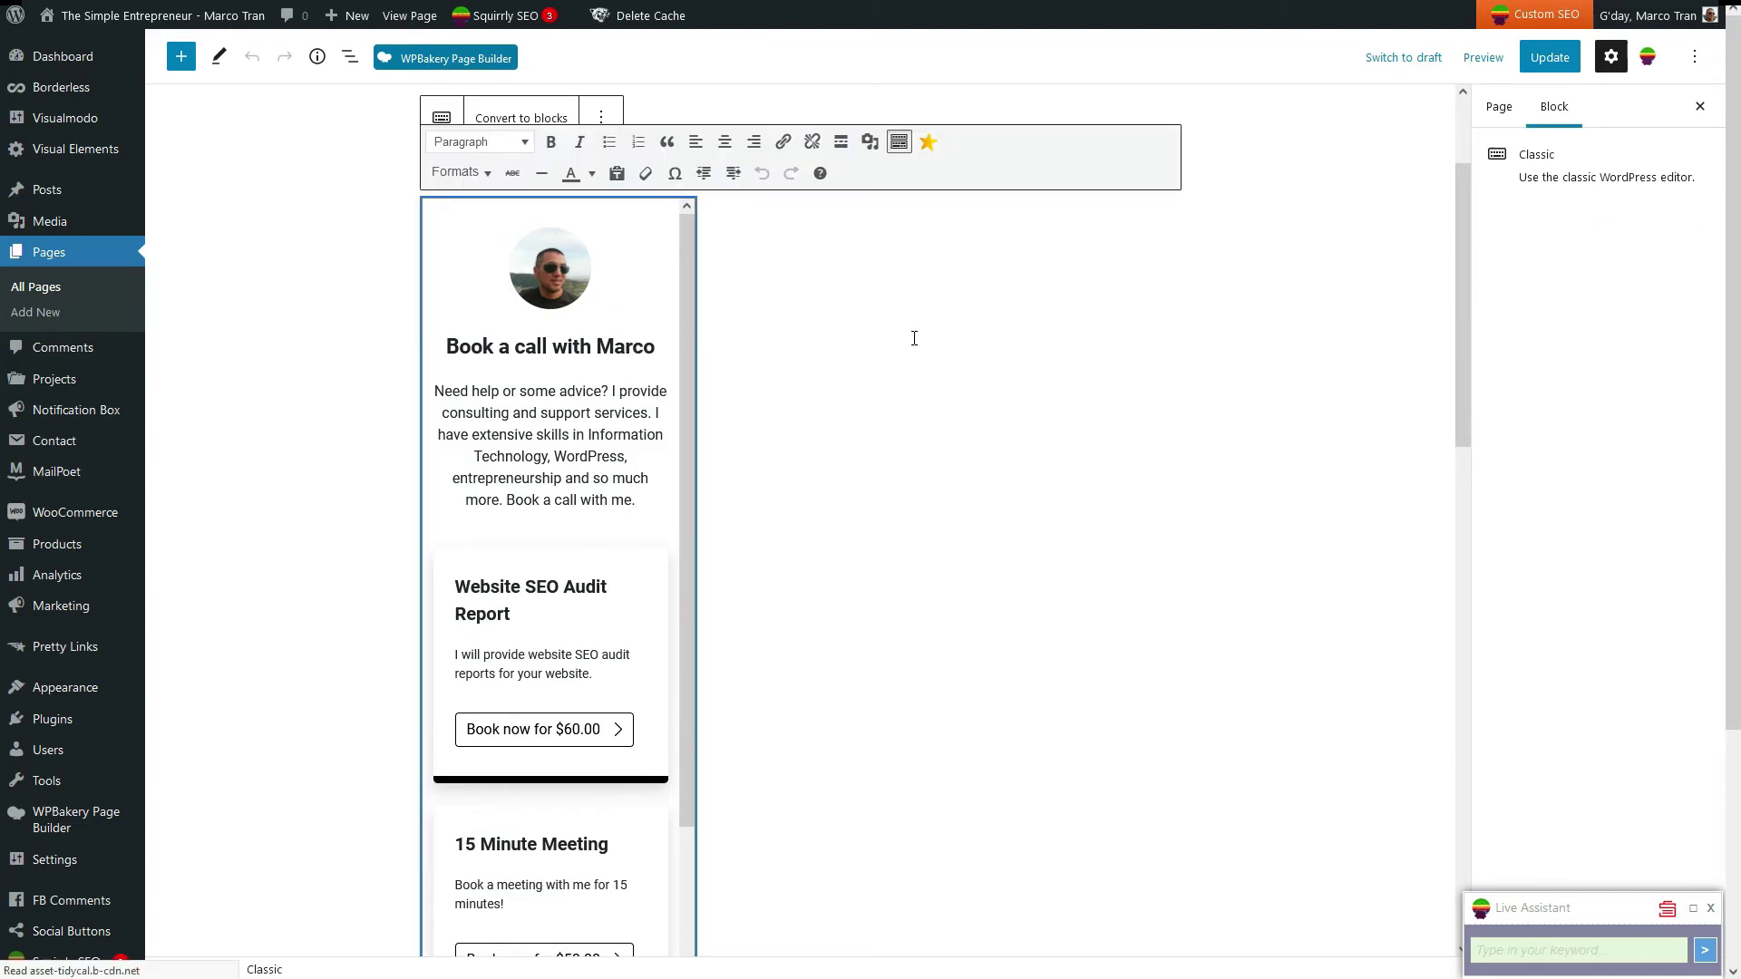
{"action": "left_click", "coordinate": [603, 118]}
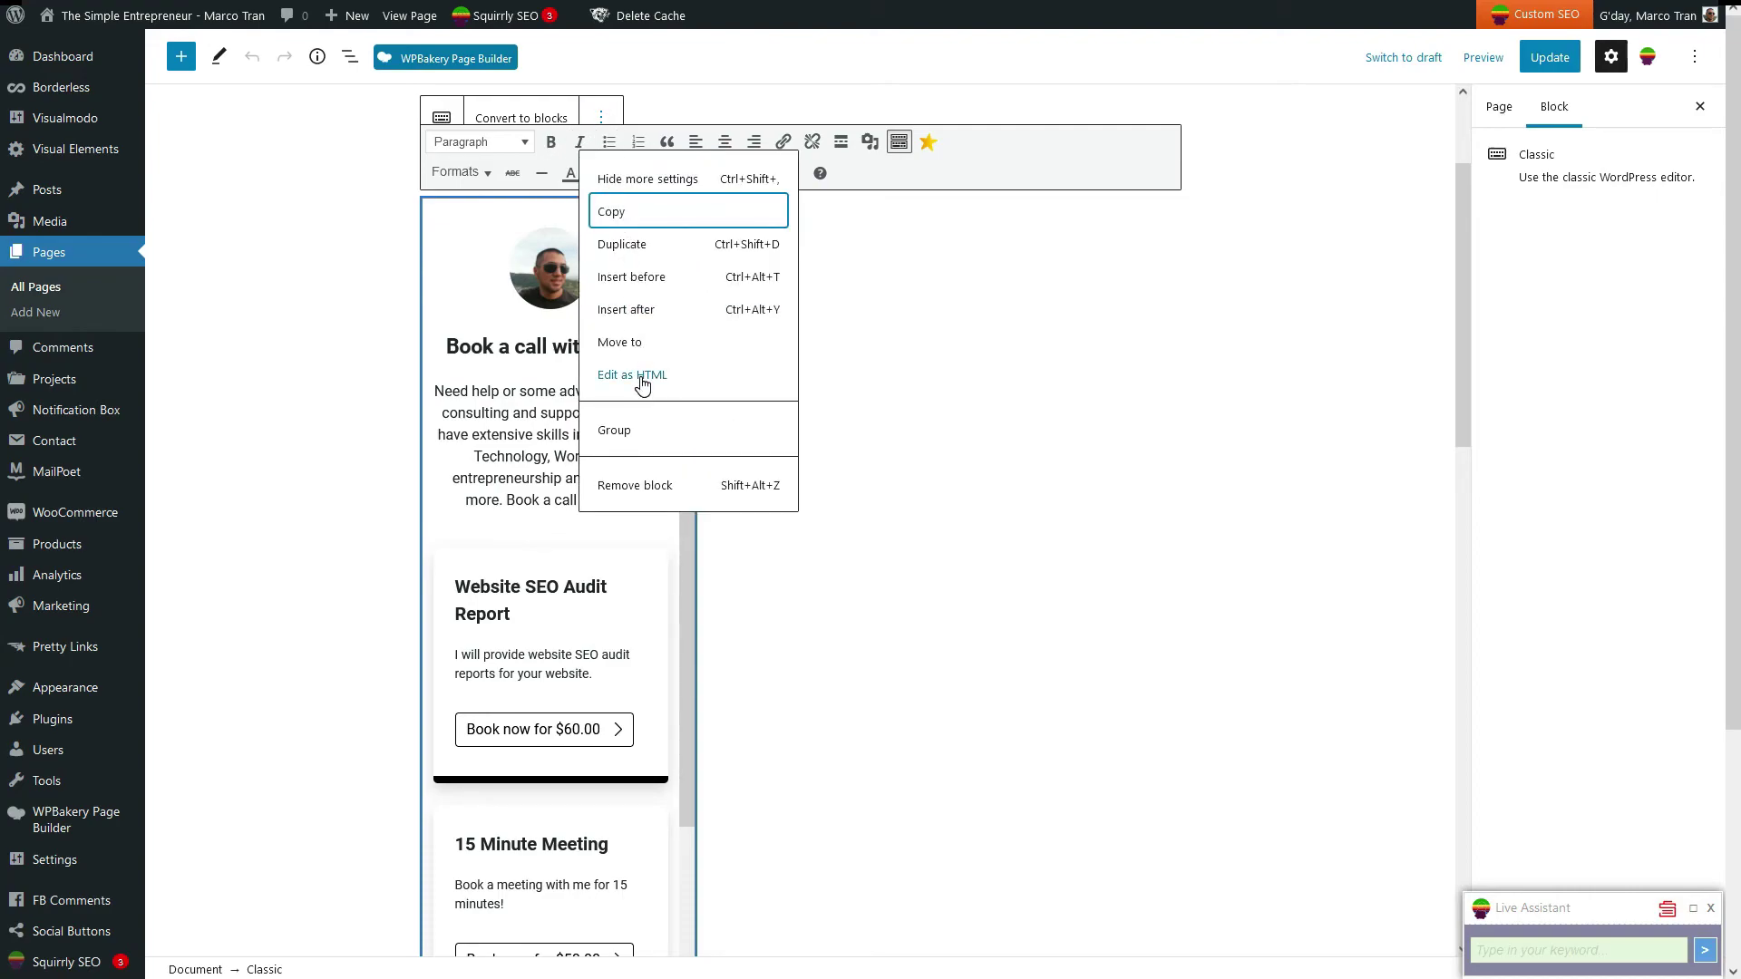
{"action": "left_click", "coordinate": [658, 502]}
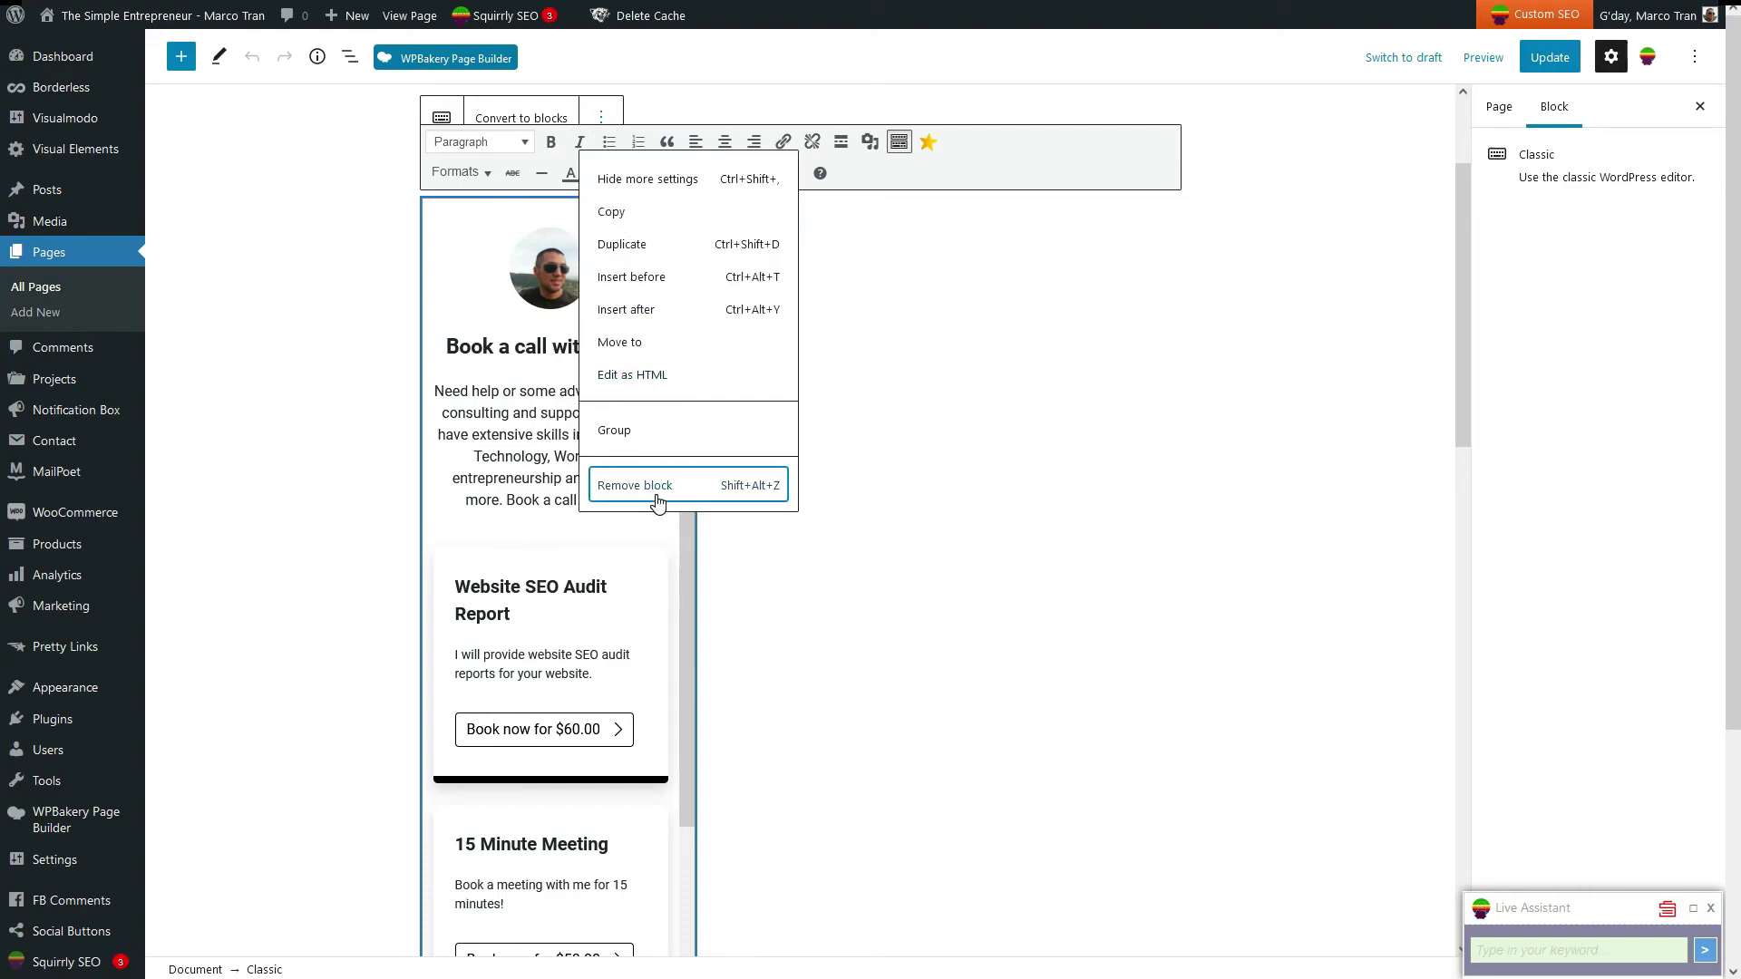
{"action": "left_click_drag", "start_coordinate": [1467, 399], "coordinate": [1110, 460]}
{"action": "scroll", "coordinate": [1026, 459], "scroll_direction": "down", "scroll_amount": 4}
{"action": "scroll", "coordinate": [1025, 458], "scroll_direction": "up", "scroll_amount": 10}
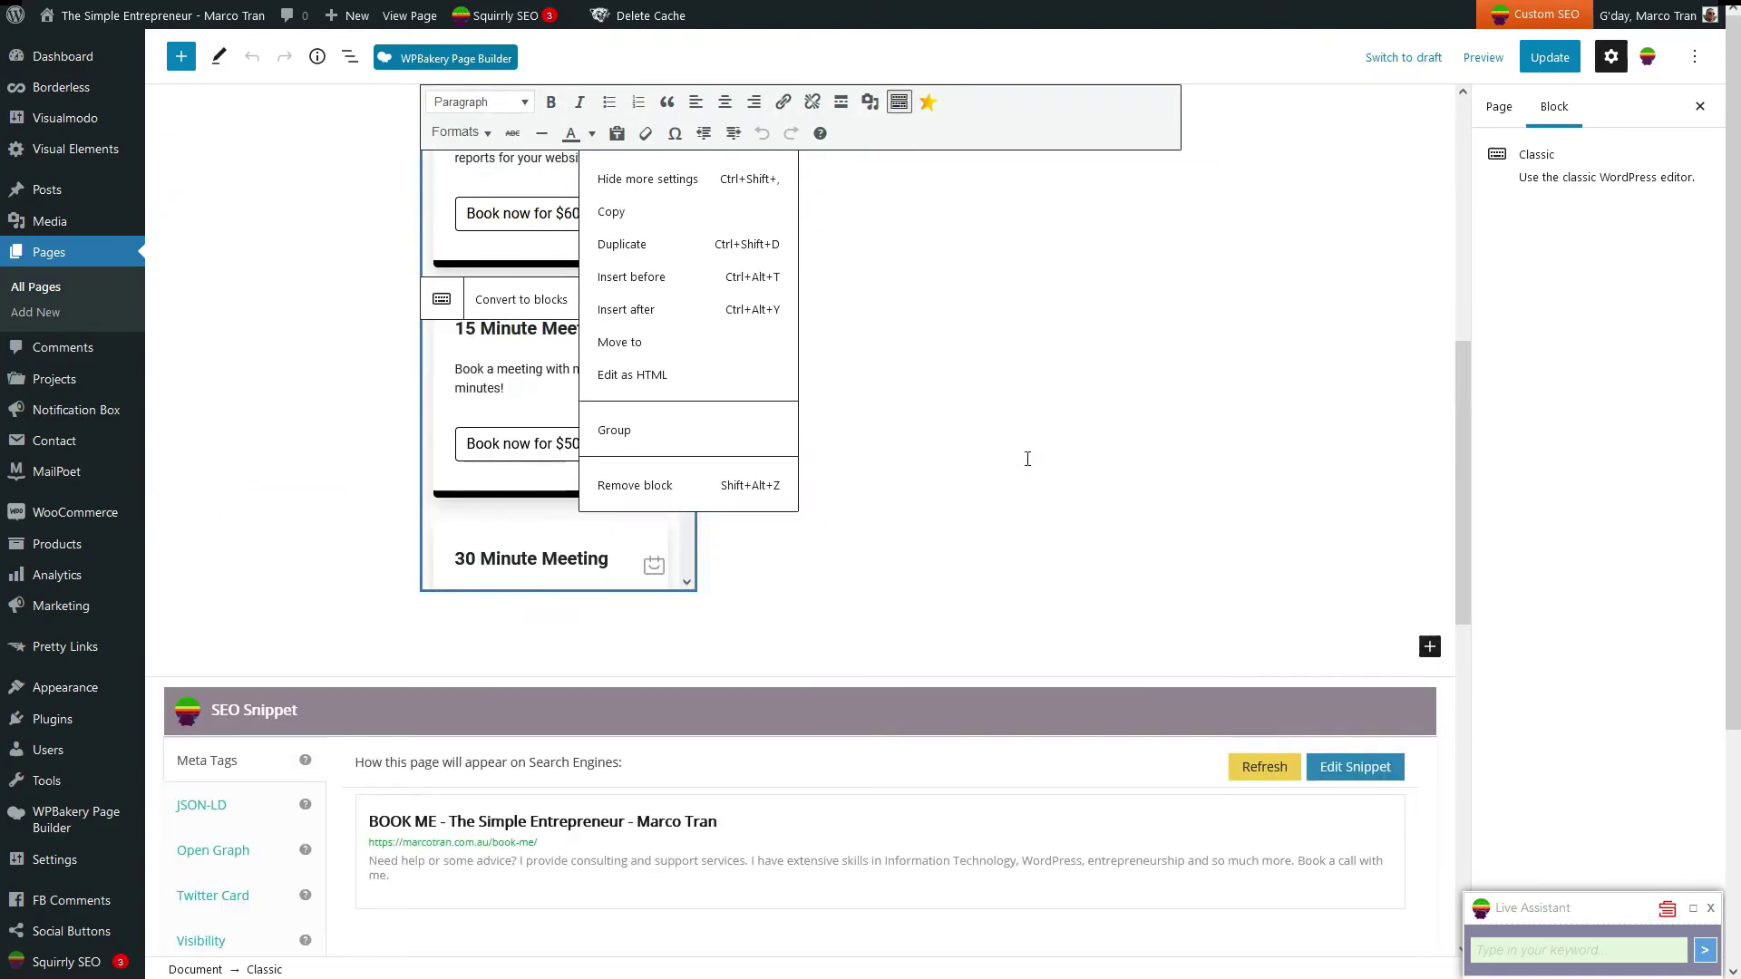
{"action": "scroll", "coordinate": [1027, 458], "scroll_direction": "up", "scroll_amount": 1}
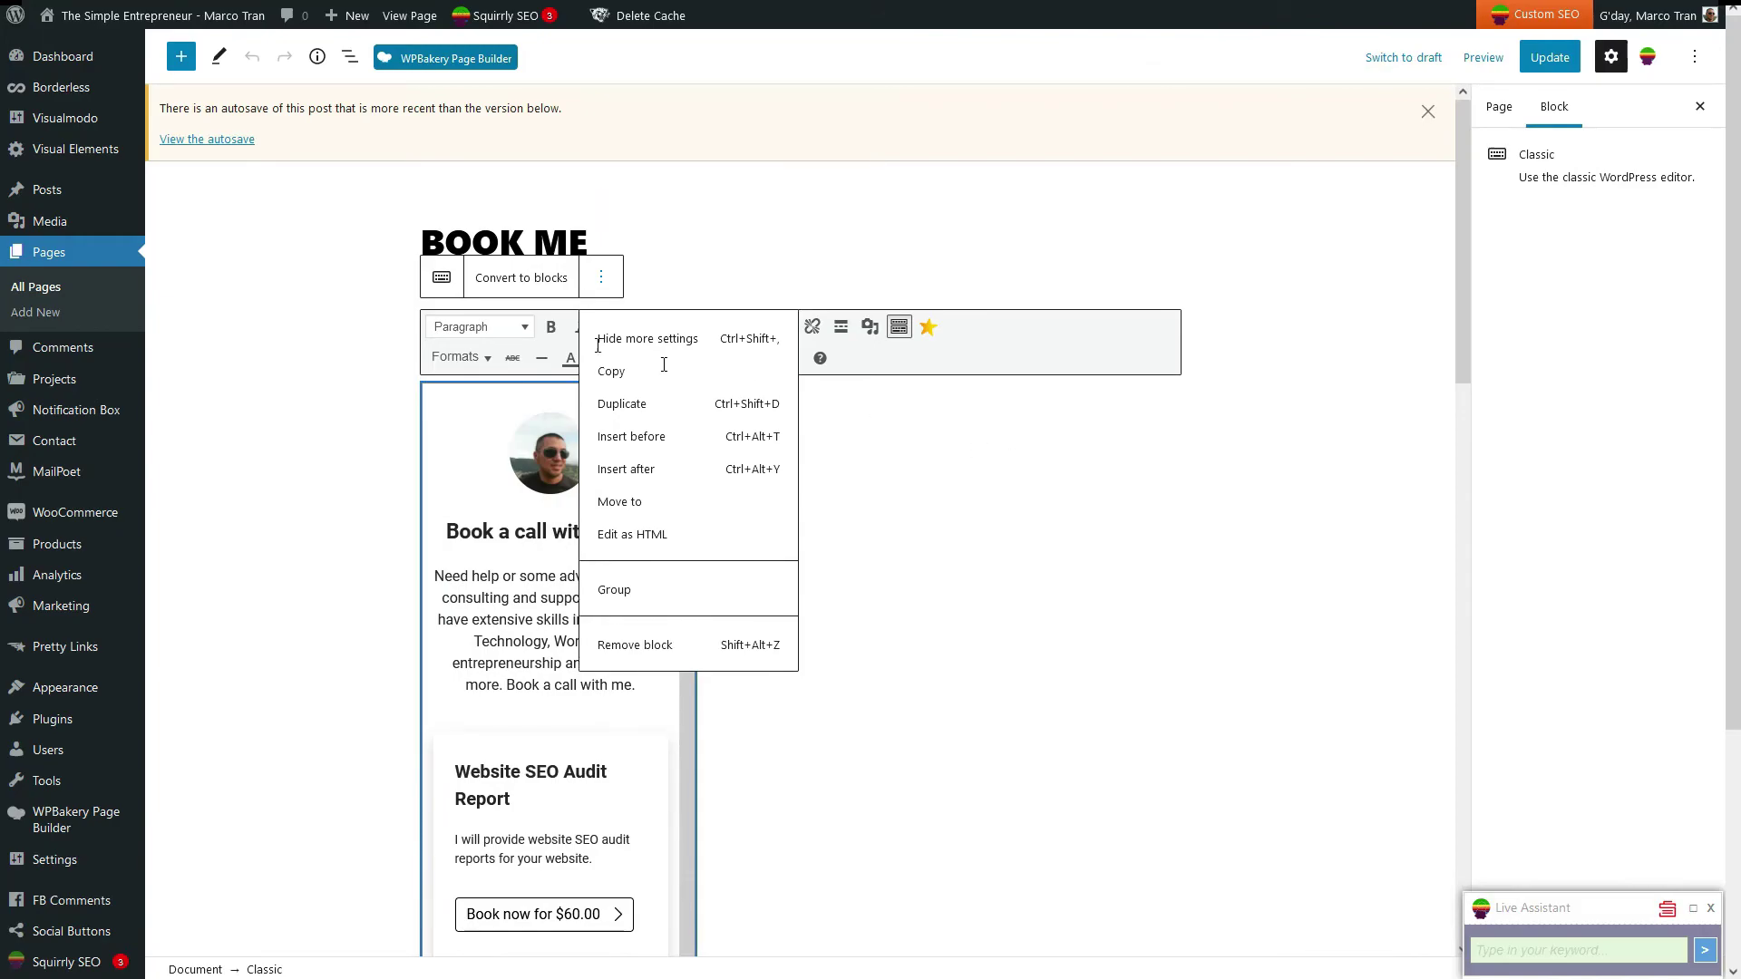
{"action": "left_click", "coordinate": [684, 294]}
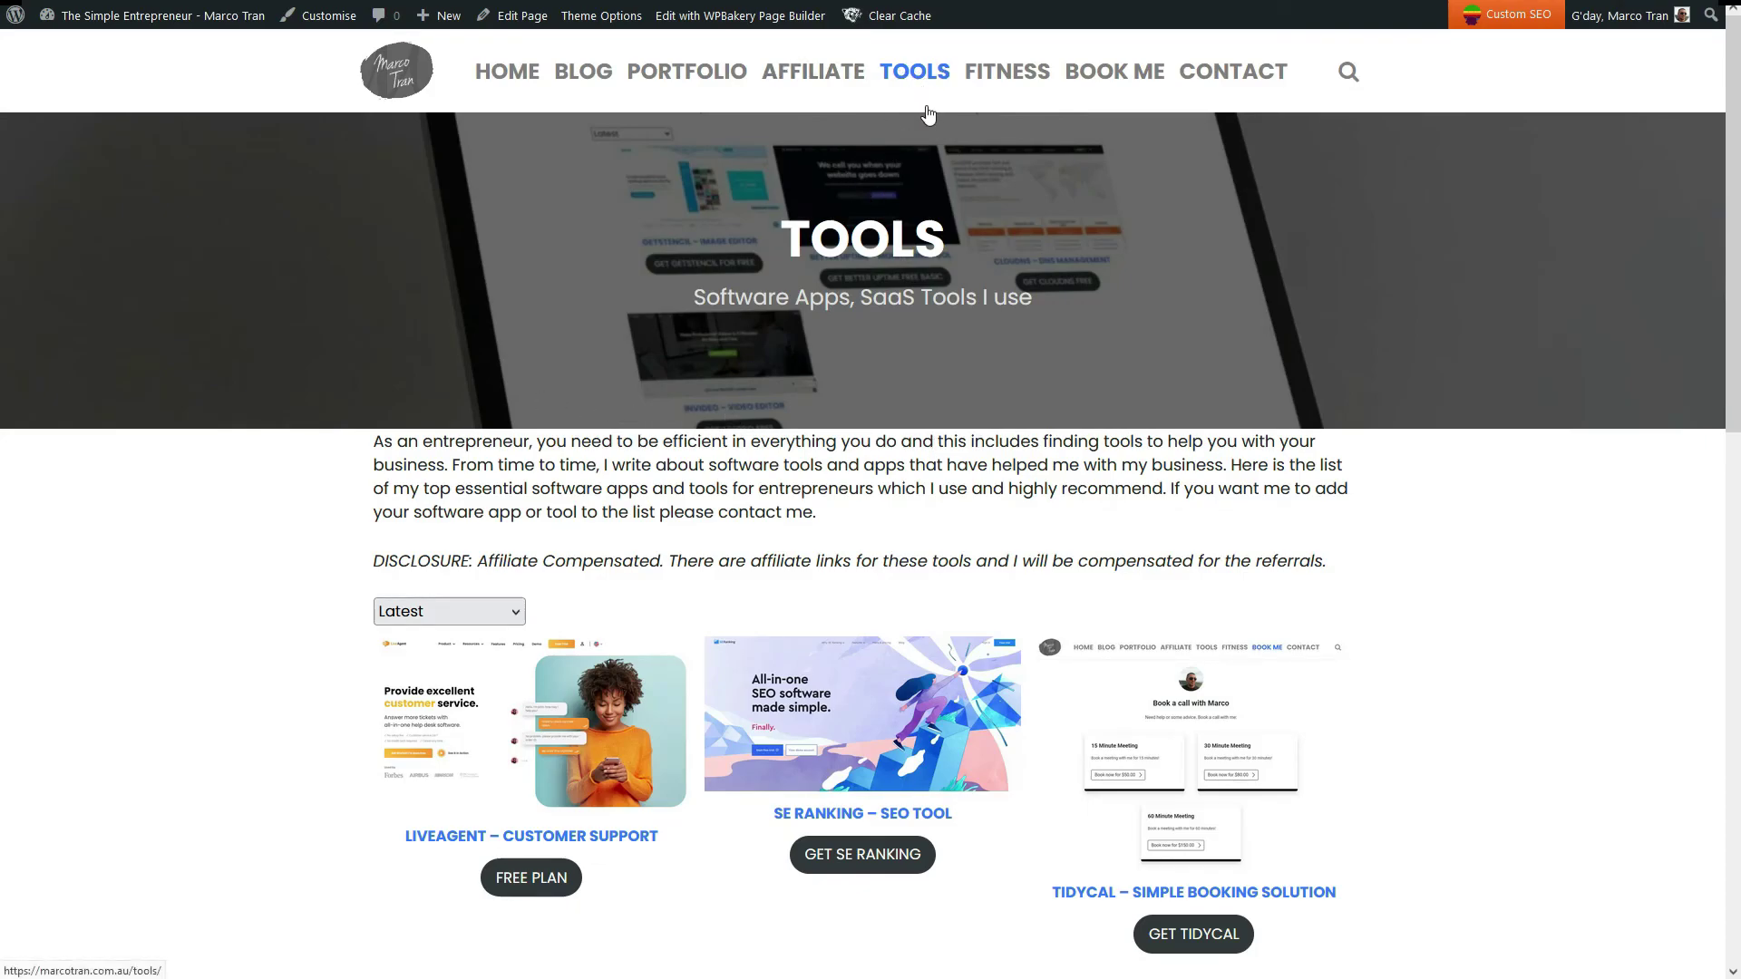
Open the TidyCal – Simple Booking Solution card on Tools and follow its GET TIDYCAL link.
{"action": "scroll", "coordinate": [828, 684], "scroll_direction": "down", "scroll_amount": 1}
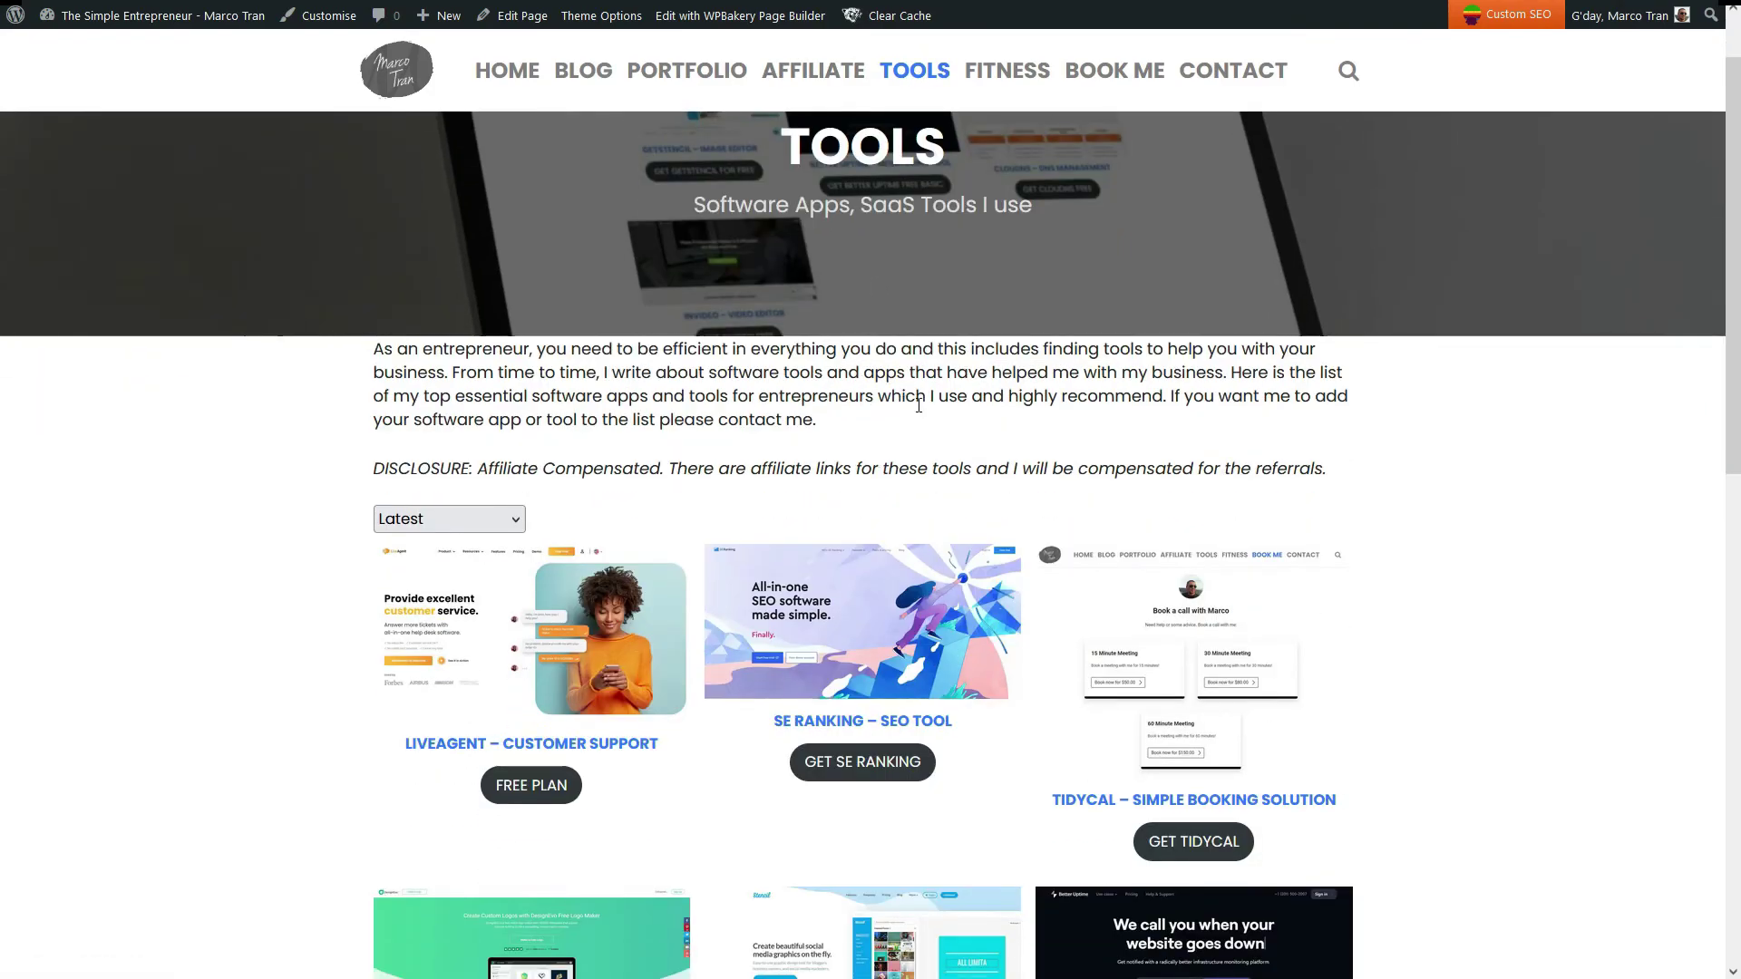
{"action": "scroll", "coordinate": [925, 241], "scroll_direction": "up", "scroll_amount": 1}
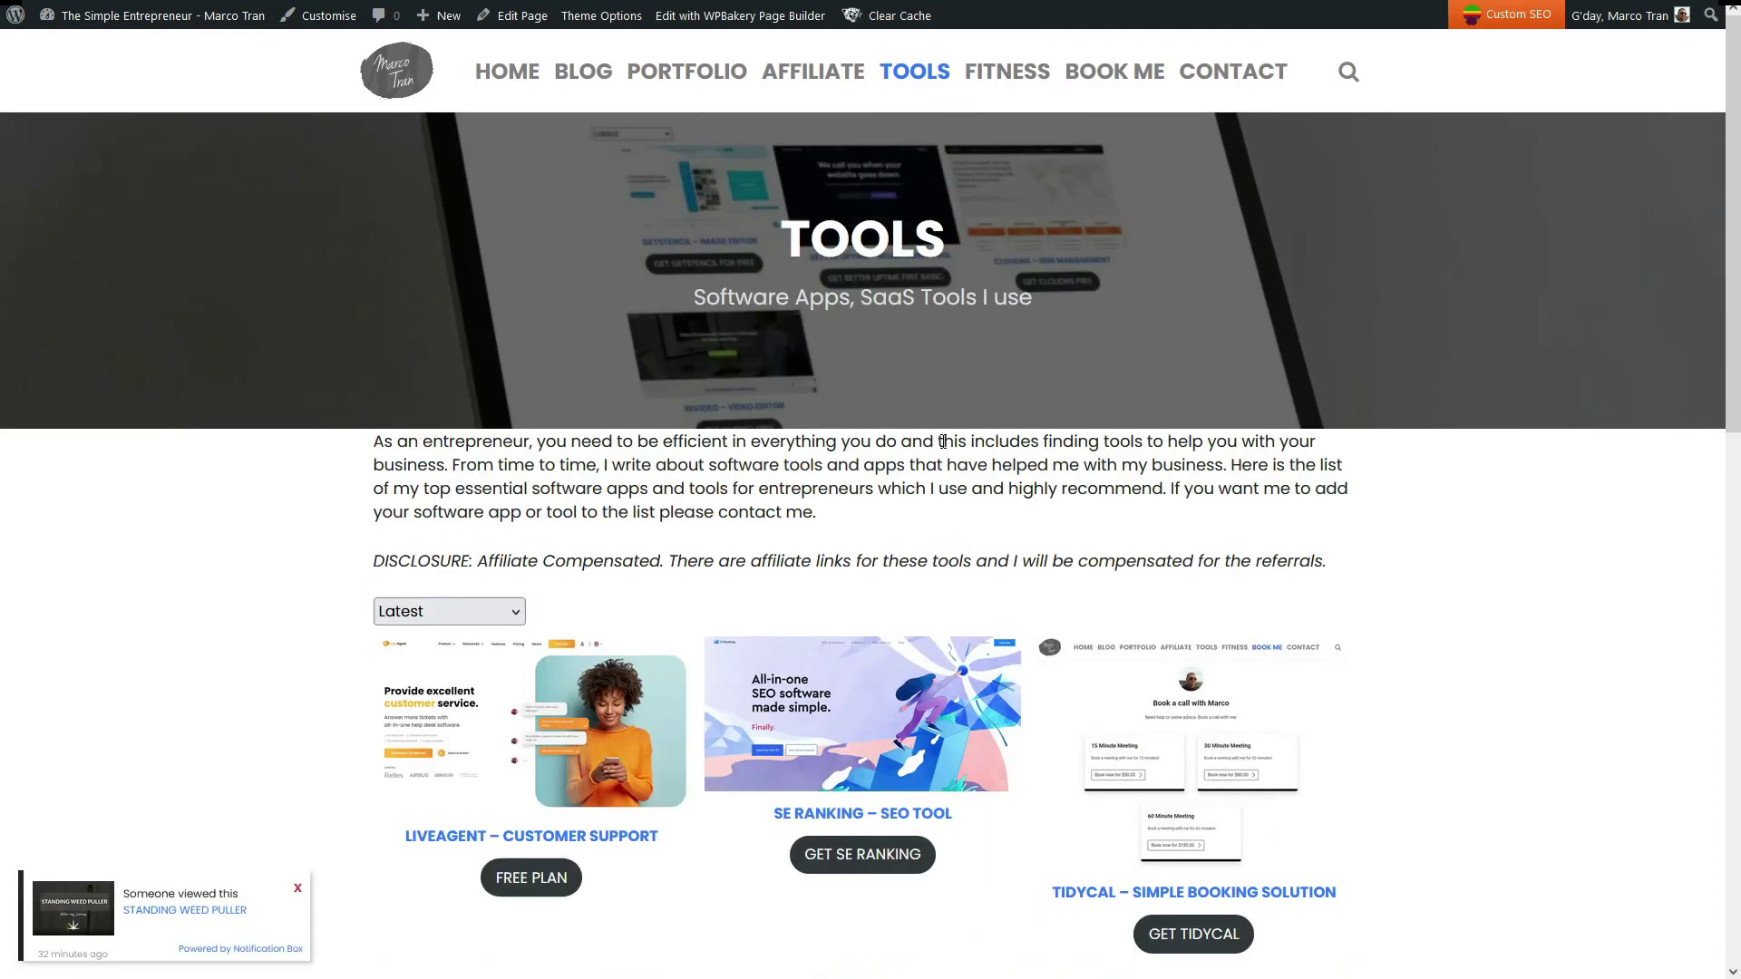
{"action": "scroll", "coordinate": [1133, 644], "scroll_direction": "down", "scroll_amount": 2}
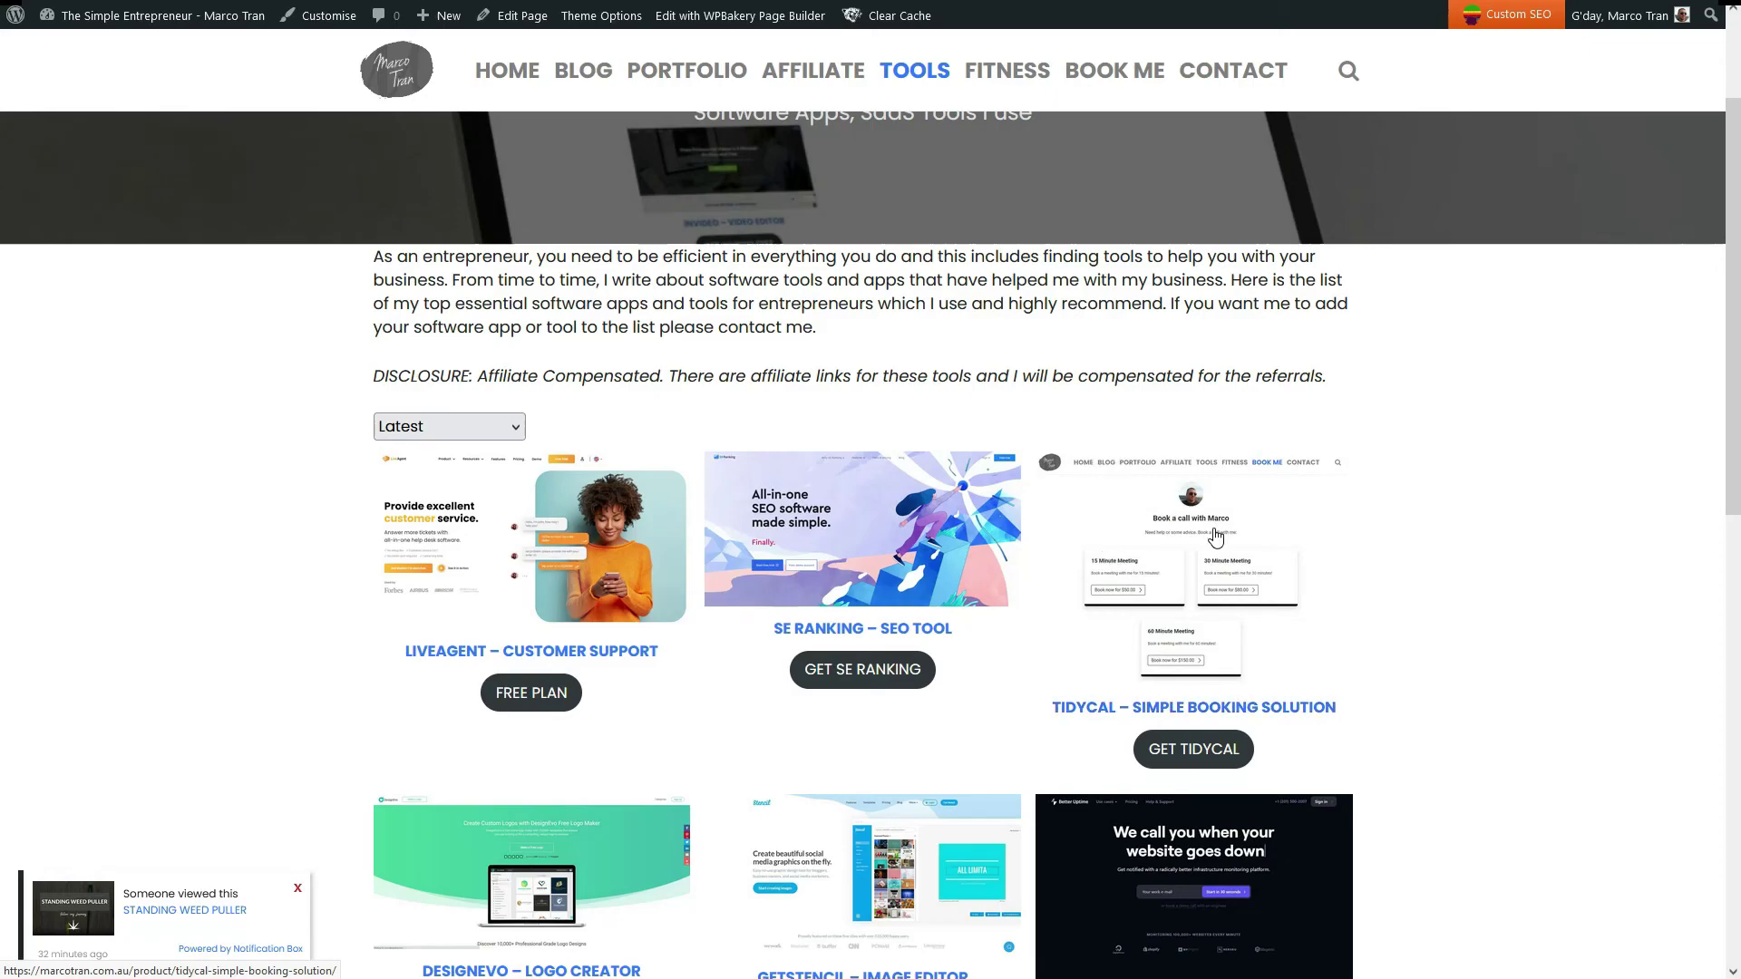
{"action": "left_click", "coordinate": [1207, 674]}
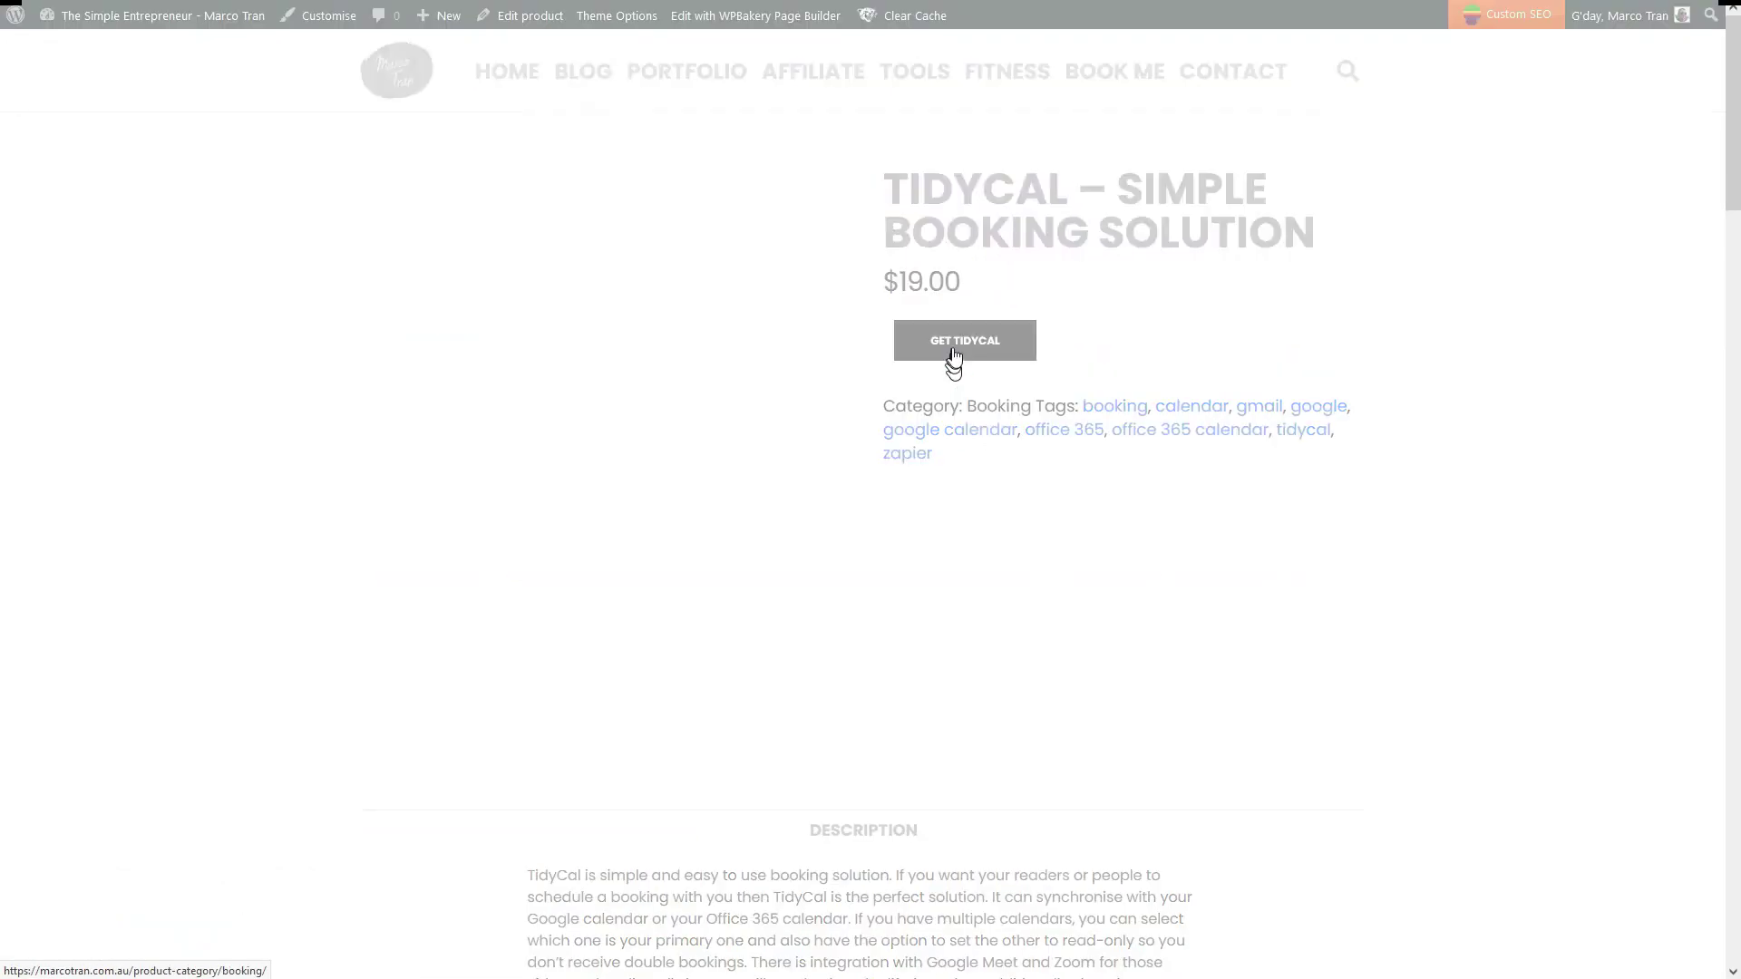
{"action": "left_click", "coordinate": [949, 352]}
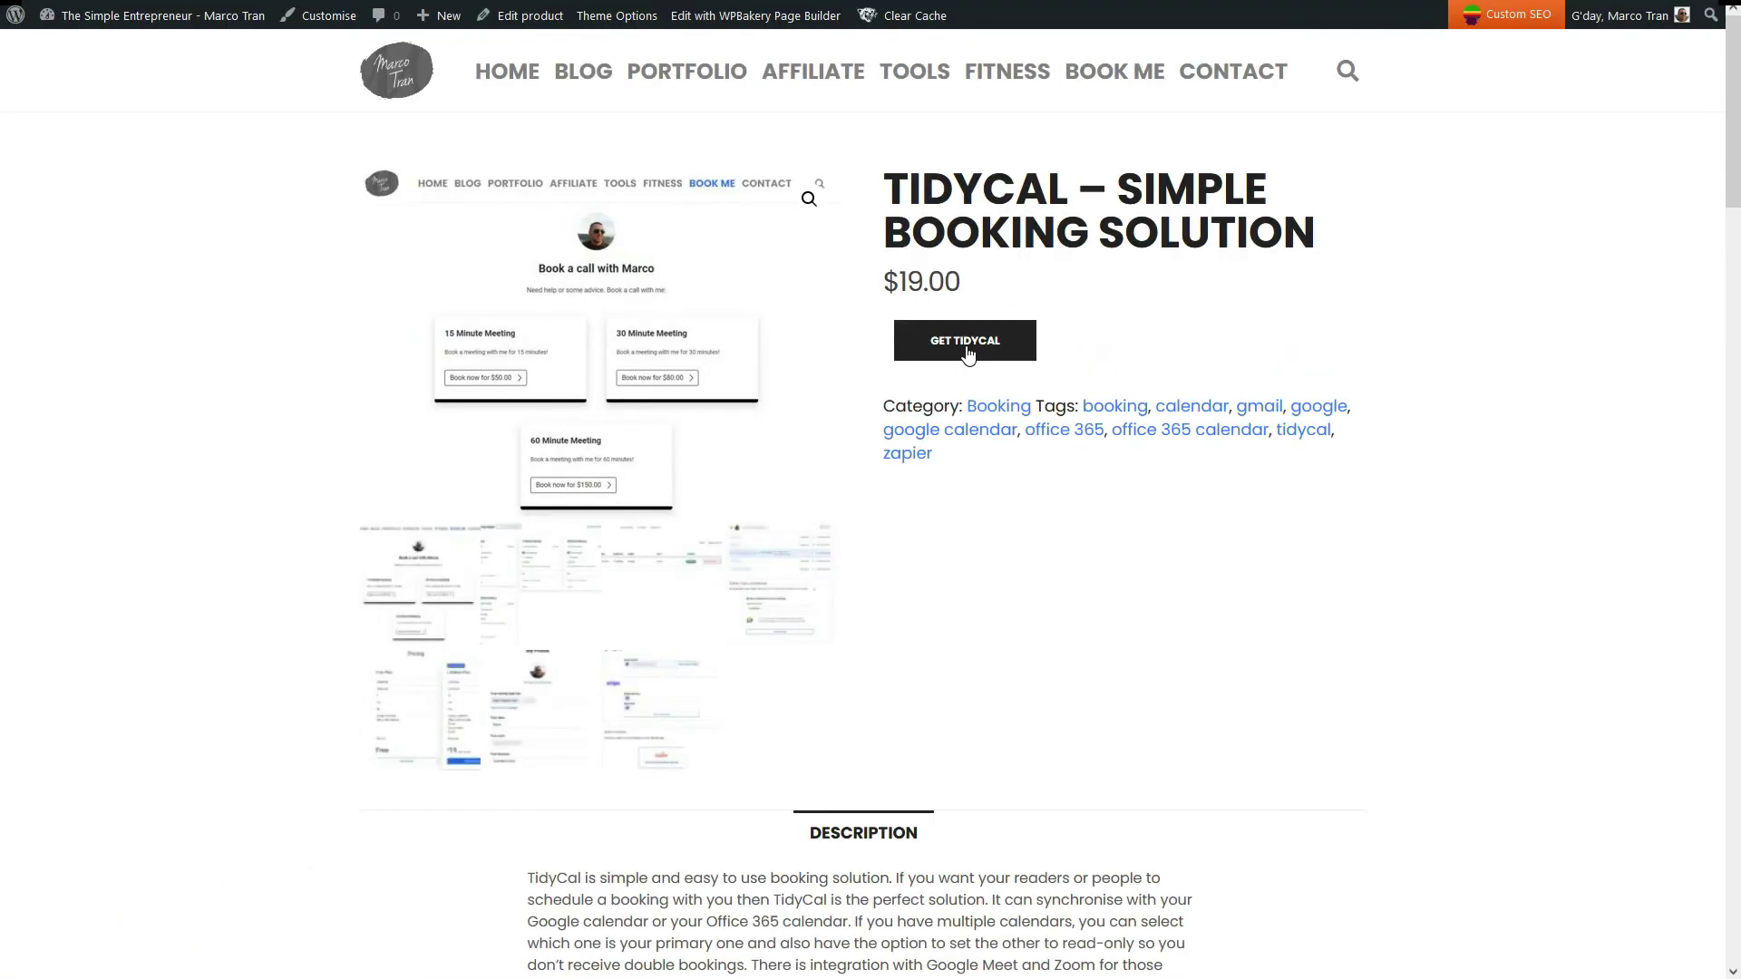